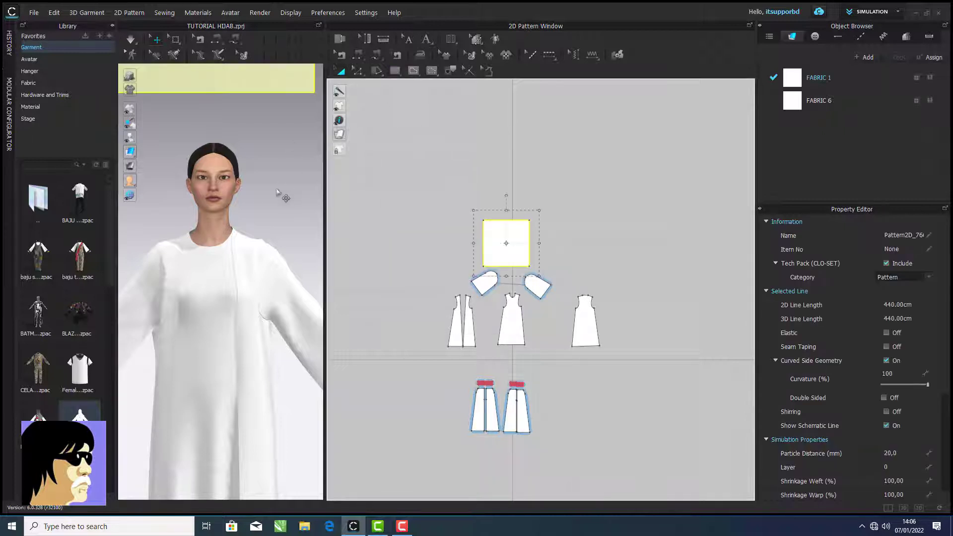
Rotate the square hijab pattern in 3D until it lies horizontally above the avatar
{"action": "scroll", "coordinate": [286, 197], "scroll_direction": "down", "scroll_amount": 5}
{"action": "left_click_drag", "start_coordinate": [252, 179], "coordinate": [262, 211]}
{"action": "scroll", "coordinate": [257, 232], "scroll_direction": "down", "scroll_amount": 3}
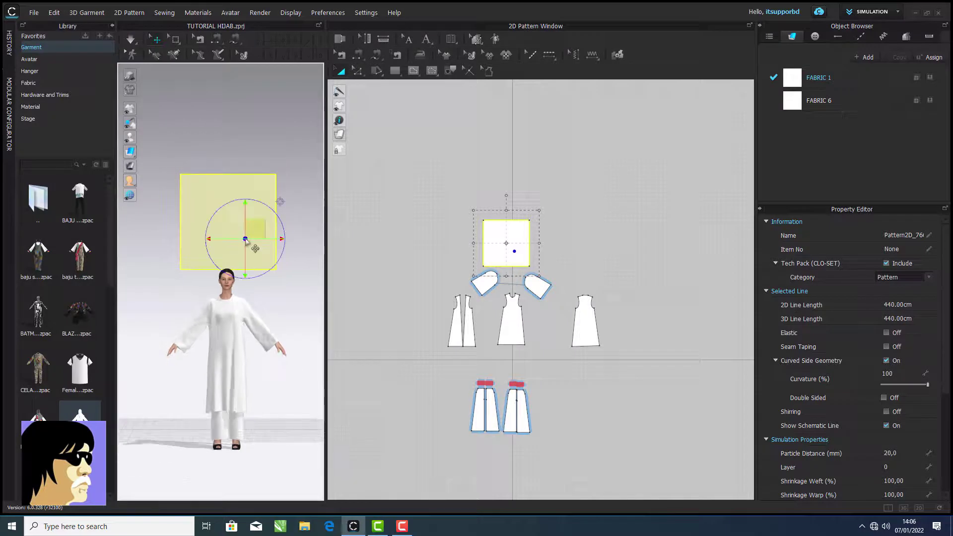
{"action": "right_click_drag", "start_coordinate": [247, 240], "coordinate": [271, 218]}
{"action": "left_click", "coordinate": [56, 18]}
{"action": "left_click", "coordinate": [59, 26]}
{"action": "left_click", "coordinate": [227, 198]}
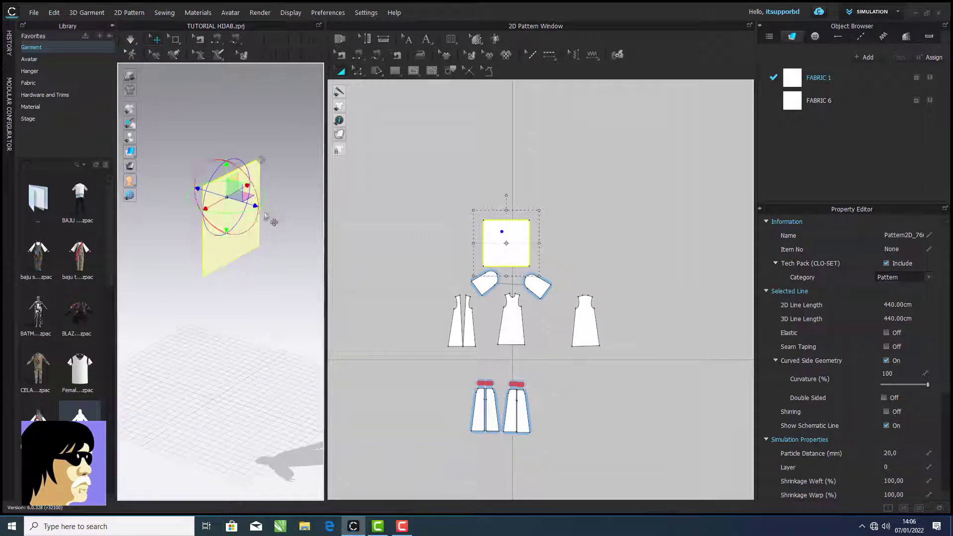
{"action": "left_click_drag", "start_coordinate": [251, 180], "coordinate": [173, 83]}
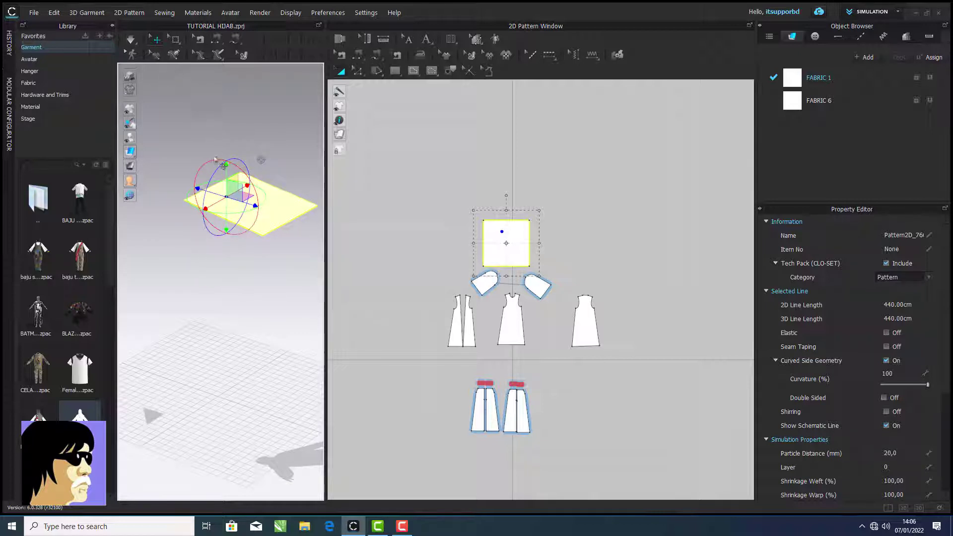
{"action": "left_click_drag", "start_coordinate": [249, 176], "coordinate": [247, 177]}
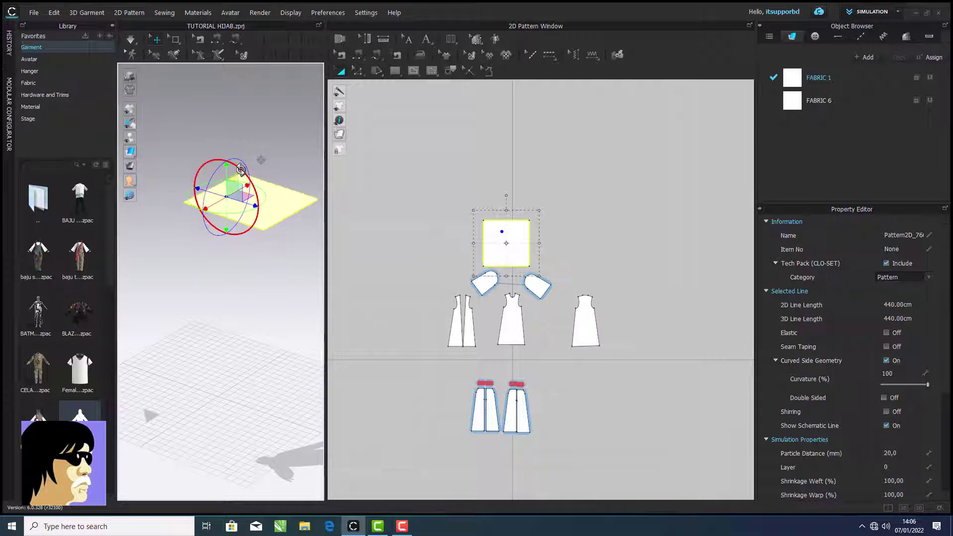
Move the flat hijab square in the horizontal plane until it covers the avatar
{"action": "right_click", "coordinate": [267, 283]}
{"action": "left_click", "coordinate": [286, 357]}
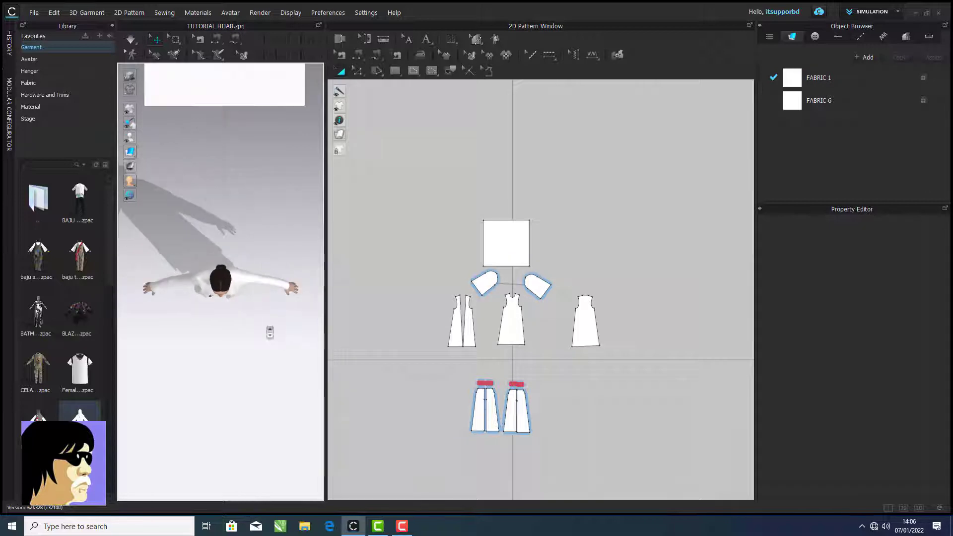
{"action": "left_click_drag", "start_coordinate": [254, 149], "coordinate": [250, 287]}
{"action": "scroll", "coordinate": [252, 290], "scroll_direction": "up", "scroll_amount": 2}
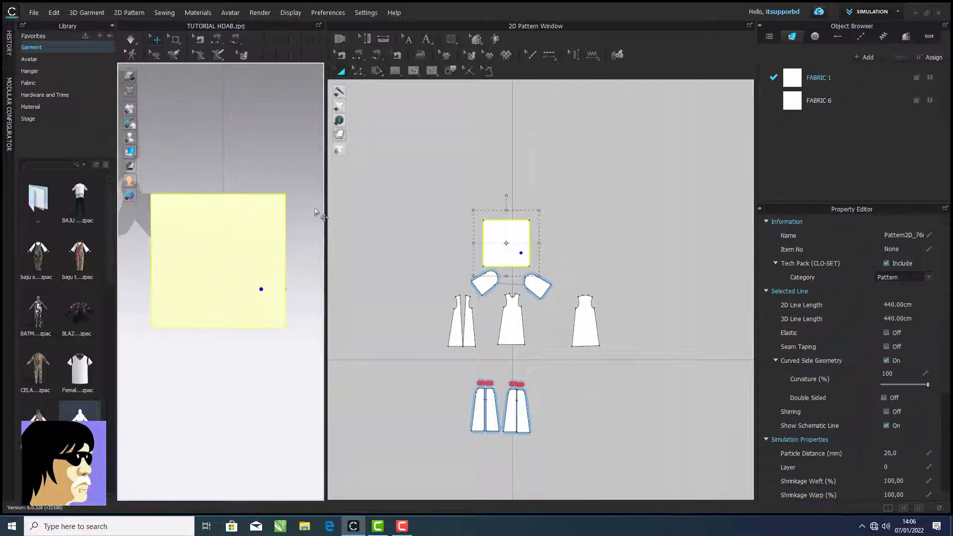
Widen the 3D window, rotate the hijab square about 45 degrees into a diamond, and nudge it sideways
{"action": "left_click_drag", "start_coordinate": [426, 209], "coordinate": [501, 219]}
{"action": "left_click", "coordinate": [364, 226]}
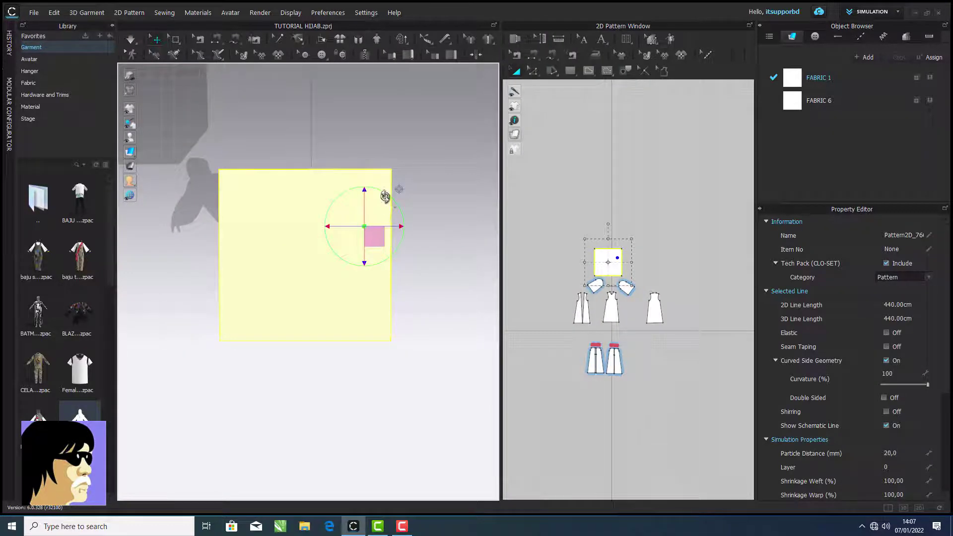
{"action": "left_click_drag", "start_coordinate": [386, 195], "coordinate": [379, 239]}
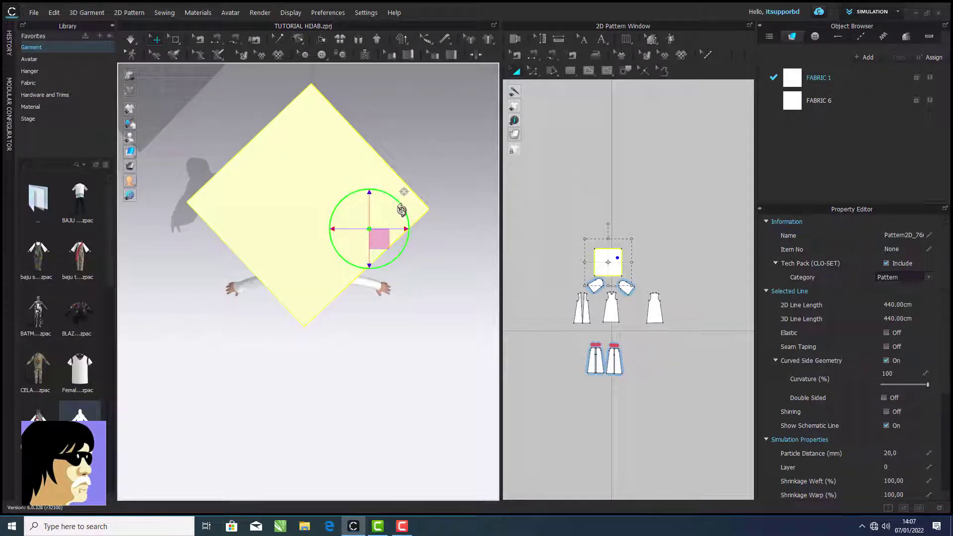
{"action": "left_click_drag", "start_coordinate": [401, 209], "coordinate": [401, 208]}
{"action": "left_click_drag", "start_coordinate": [384, 239], "coordinate": [386, 241]}
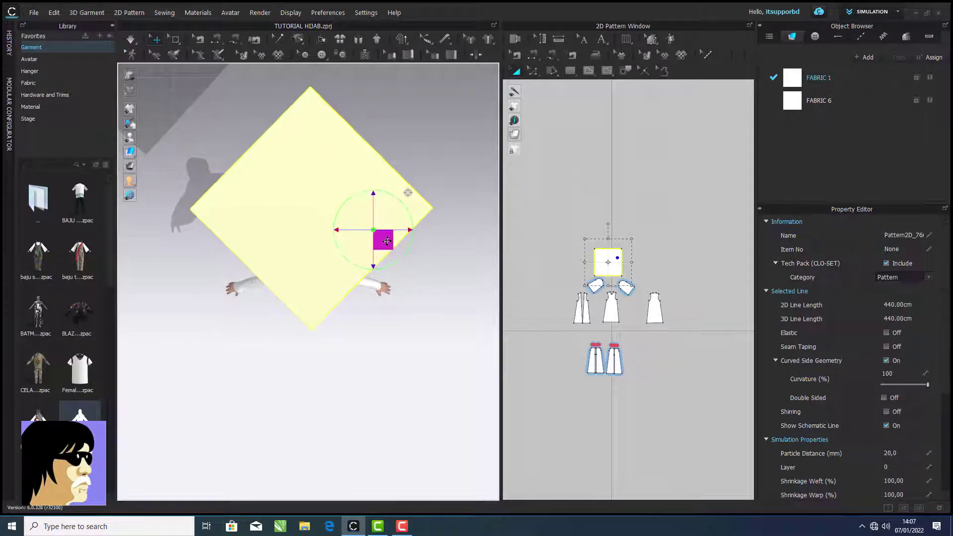
Shift the hijab square forward along its depth axis so it sits above the avatar's head
{"action": "right_click_drag", "start_coordinate": [390, 318], "coordinate": [453, 219]}
{"action": "middle_click_drag", "start_coordinate": [422, 280], "coordinate": [390, 230]}
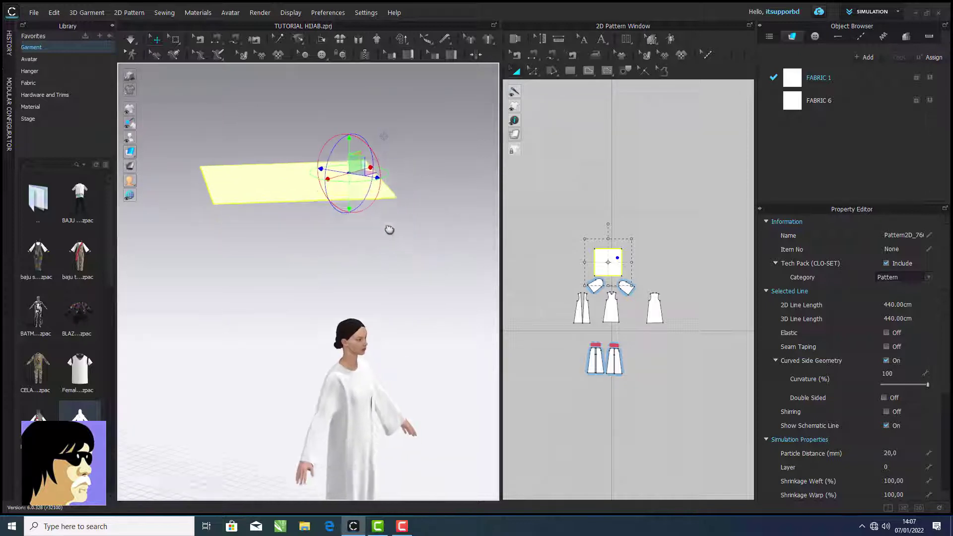
{"action": "scroll", "coordinate": [389, 230], "scroll_direction": "up", "scroll_amount": 1}
{"action": "left_click_drag", "start_coordinate": [329, 175], "coordinate": [370, 184]}
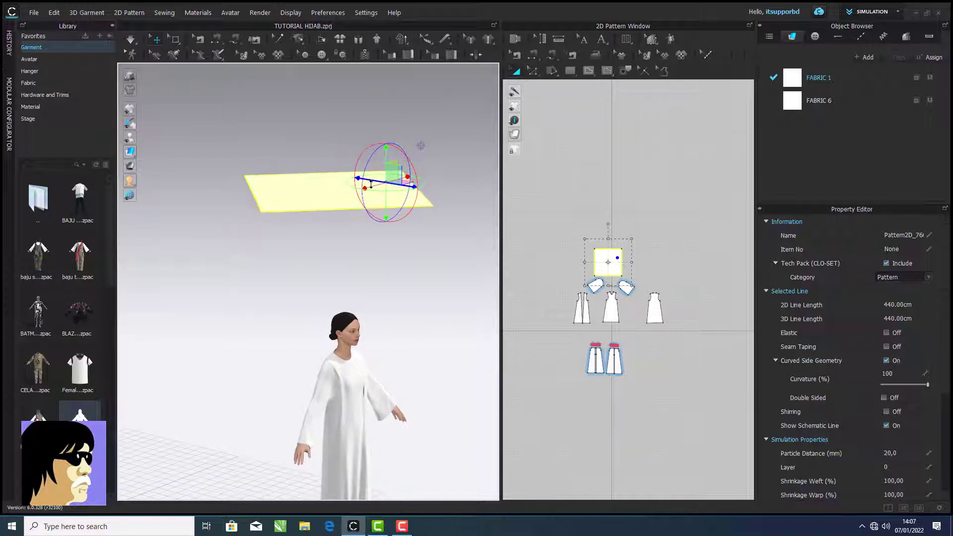
{"action": "right_click_drag", "start_coordinate": [383, 163], "coordinate": [362, 346]}
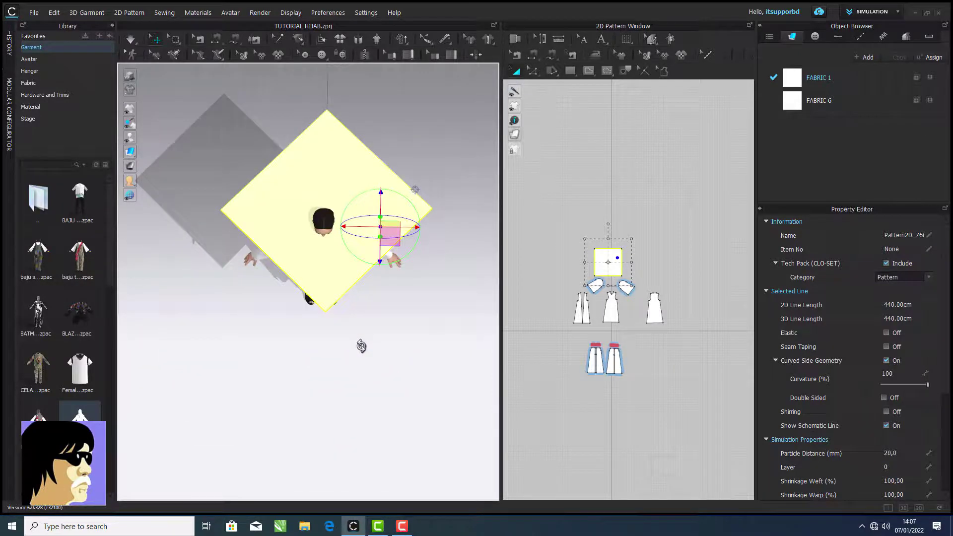
{"action": "left_click", "coordinate": [522, 294]}
{"action": "left_click", "coordinate": [597, 250]}
{"action": "left_click", "coordinate": [54, 13]}
{"action": "left_click", "coordinate": [77, 60]}
{"action": "left_click_drag", "start_coordinate": [79, 68], "coordinate": [56, 17]}
{"action": "left_click", "coordinate": [54, 14]}
{"action": "left_click", "coordinate": [473, 208]}
{"action": "left_click", "coordinate": [585, 196]}
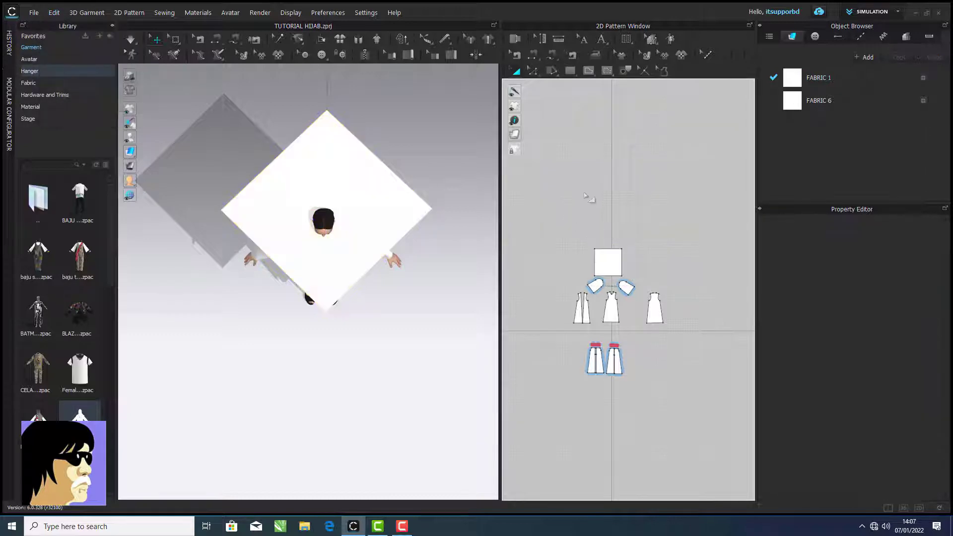
Invert the selection from the hijab square to all other garment patterns and freeze them
{"action": "left_click", "coordinate": [601, 250]}
{"action": "left_click", "coordinate": [54, 12]}
{"action": "left_click", "coordinate": [59, 91]}
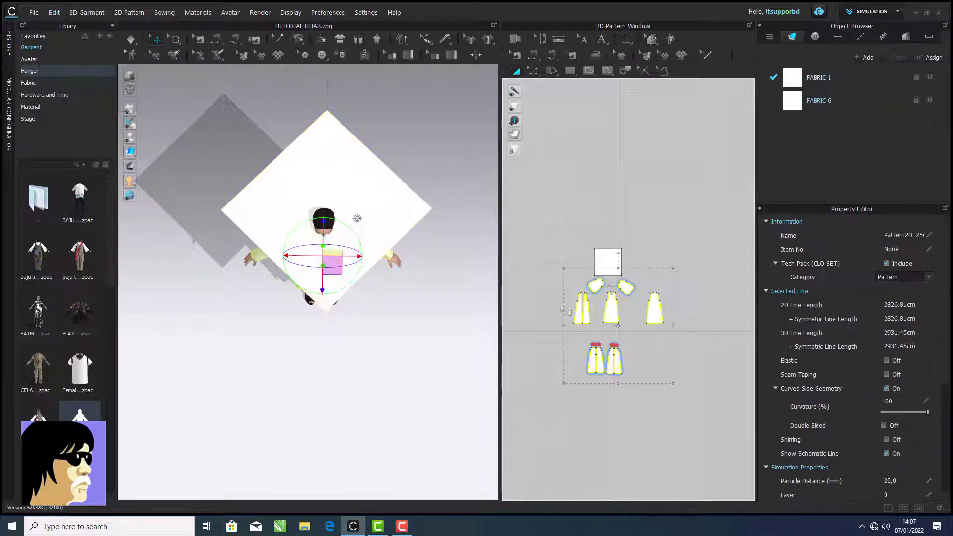
{"action": "right_click", "coordinate": [571, 313]}
{"action": "left_click", "coordinate": [601, 315]}
Reposition the hijab square horizontally so it is centred over the avatar's head
{"action": "left_click", "coordinate": [385, 230]}
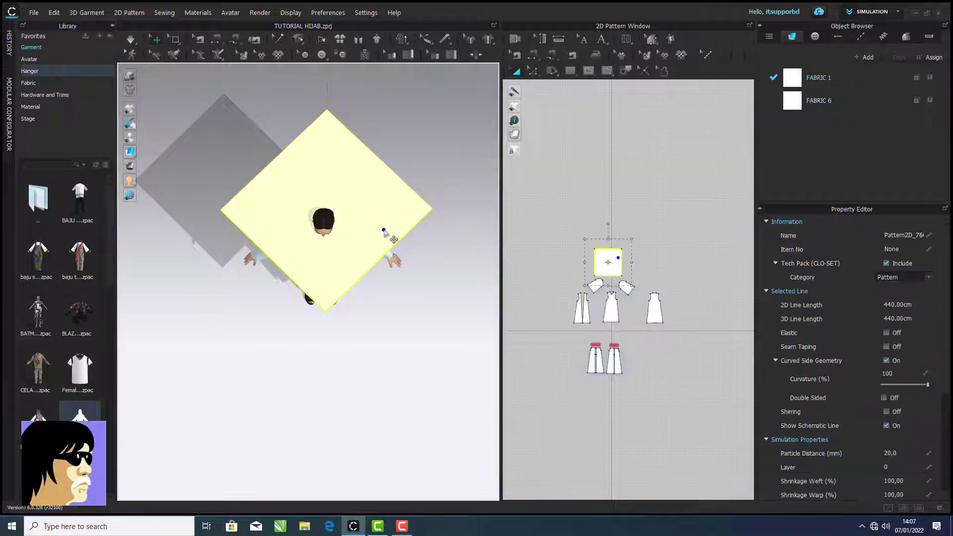
{"action": "scroll", "coordinate": [396, 229], "scroll_direction": "up", "scroll_amount": 3}
{"action": "left_click_drag", "start_coordinate": [411, 229], "coordinate": [407, 237]}
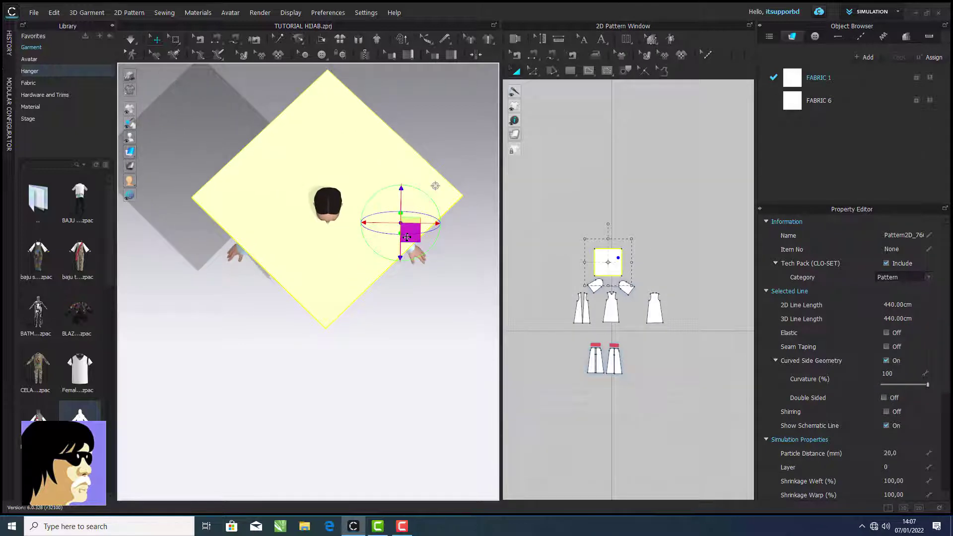
{"action": "left_click", "coordinate": [539, 220]}
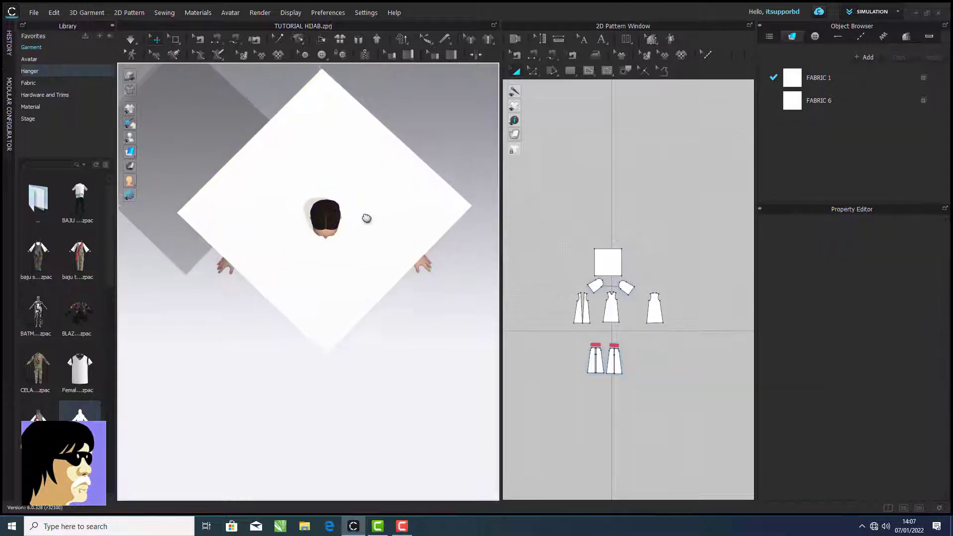
{"action": "left_click", "coordinate": [176, 39]}
{"action": "left_click", "coordinate": [196, 81]}
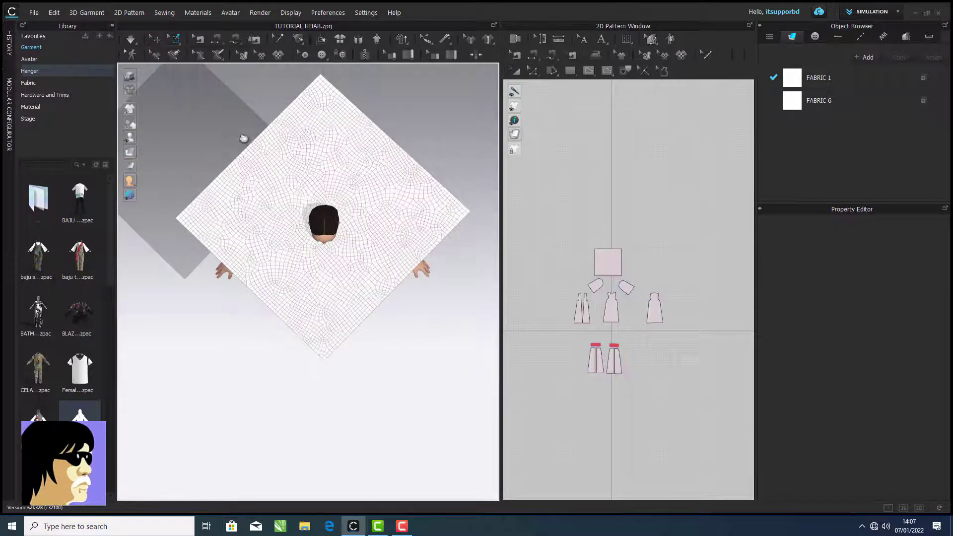
{"action": "scroll", "coordinate": [244, 138], "scroll_direction": "down", "scroll_amount": 2}
{"action": "left_click_drag", "start_coordinate": [191, 103], "coordinate": [339, 113]}
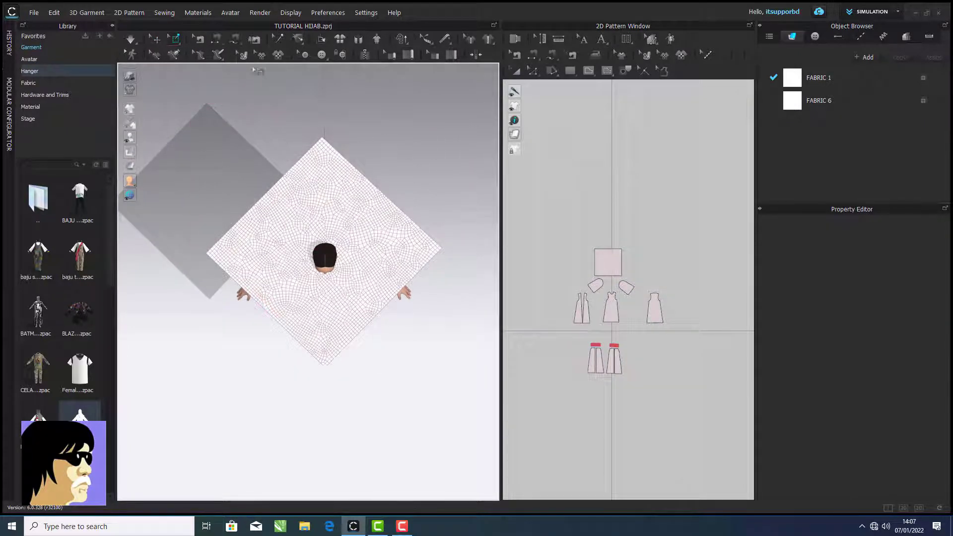
Rotate the hijab square slightly to level its side corners, and pin its rear triangular half
{"action": "left_click", "coordinate": [158, 43]}
{"action": "left_click", "coordinate": [365, 199]}
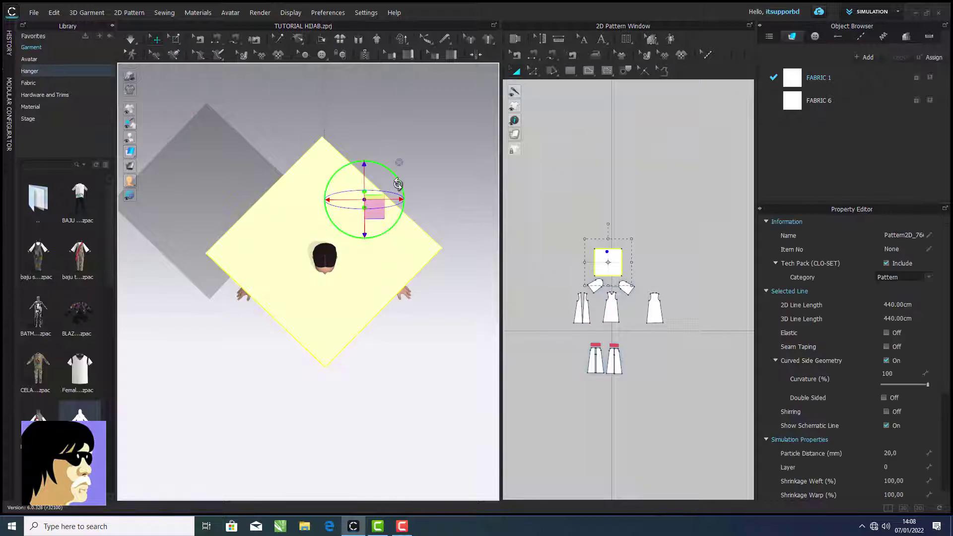
{"action": "left_click", "coordinate": [187, 198]}
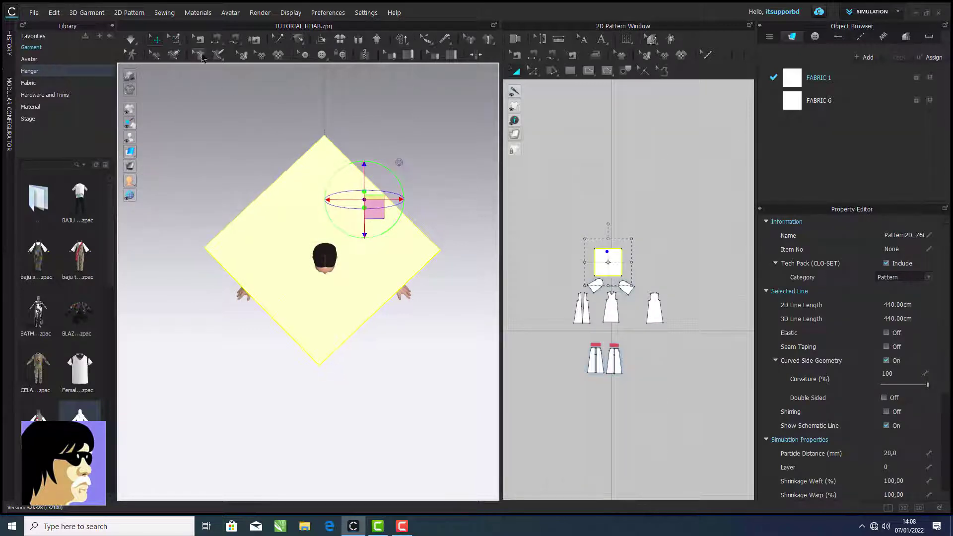
{"action": "left_click", "coordinate": [174, 38]}
{"action": "left_click_drag", "start_coordinate": [177, 95], "coordinate": [490, 251]}
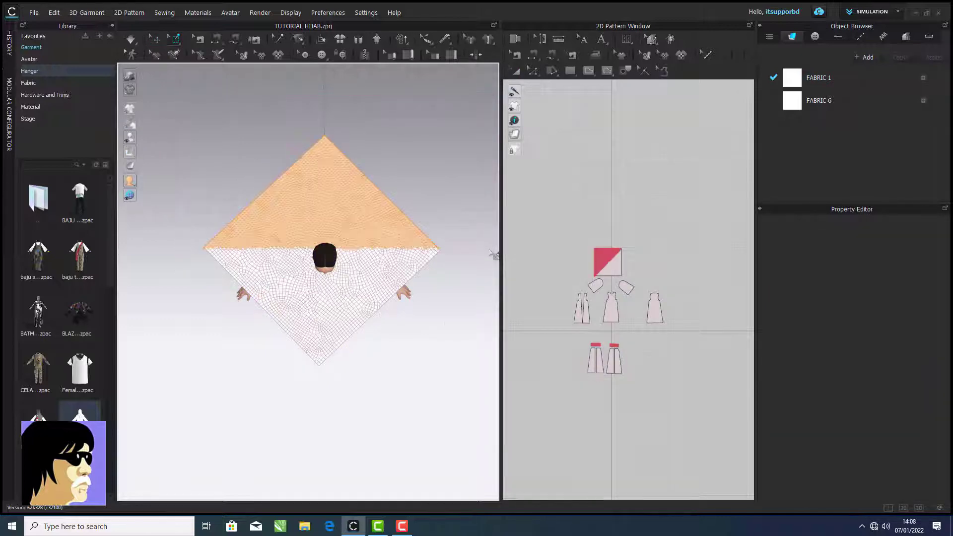
Raise the hijab square vertically until it hangs well clear above the avatar's head
{"action": "right_click_drag", "start_coordinate": [448, 326], "coordinate": [528, 259]}
{"action": "right_click_drag", "start_coordinate": [419, 248], "coordinate": [432, 312]}
{"action": "scroll", "coordinate": [432, 312], "scroll_direction": "up", "scroll_amount": 3}
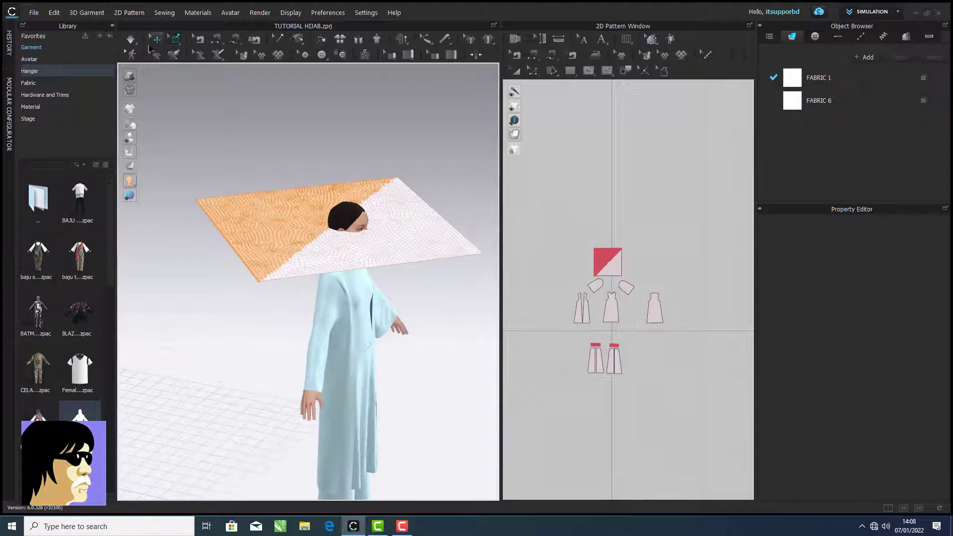
{"action": "left_click", "coordinate": [156, 39]}
{"action": "left_click", "coordinate": [361, 230]}
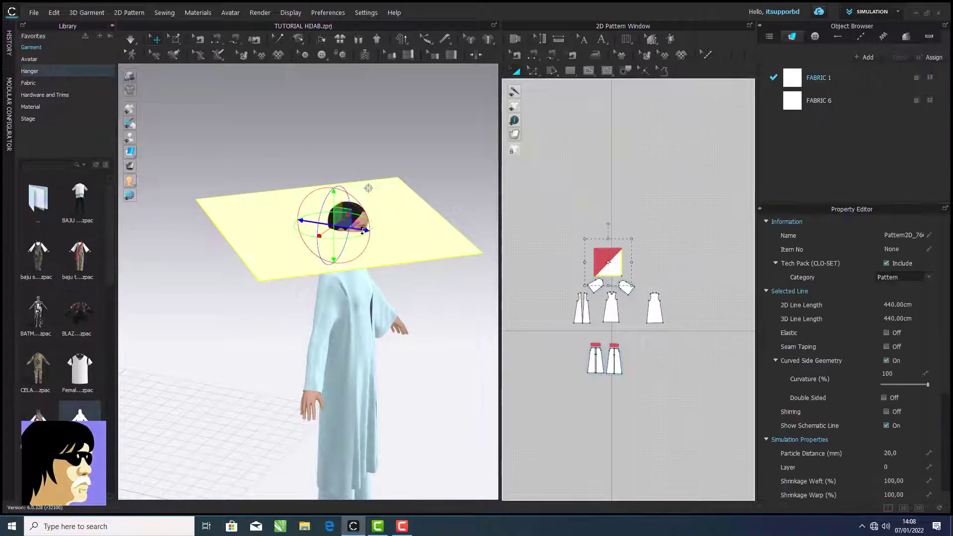
{"action": "left_click_drag", "start_coordinate": [340, 194], "coordinate": [342, 75]}
{"action": "left_click", "coordinate": [233, 148]}
Start the simulation and pull the hijab's loose front half backward off the avatar's face to behind the head
{"action": "left_click", "coordinate": [176, 40]}
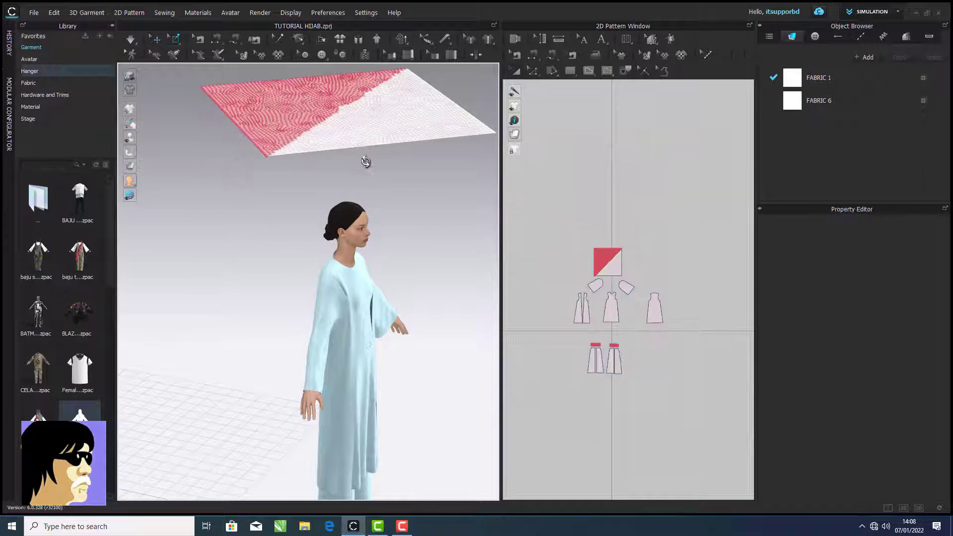
{"action": "right_click_drag", "start_coordinate": [366, 162], "coordinate": [370, 185]}
{"action": "left_click", "coordinate": [131, 40]}
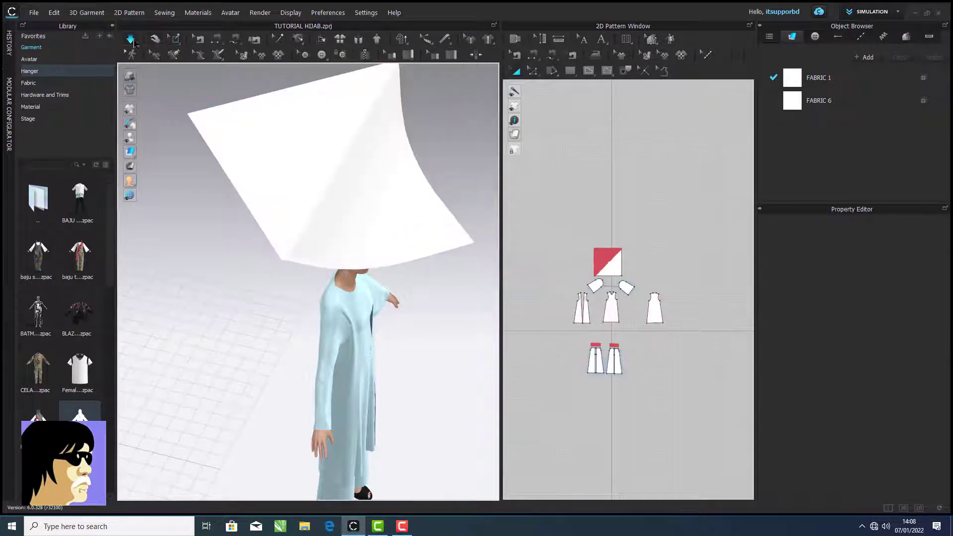
{"action": "left_click_drag", "start_coordinate": [372, 207], "coordinate": [201, 177]}
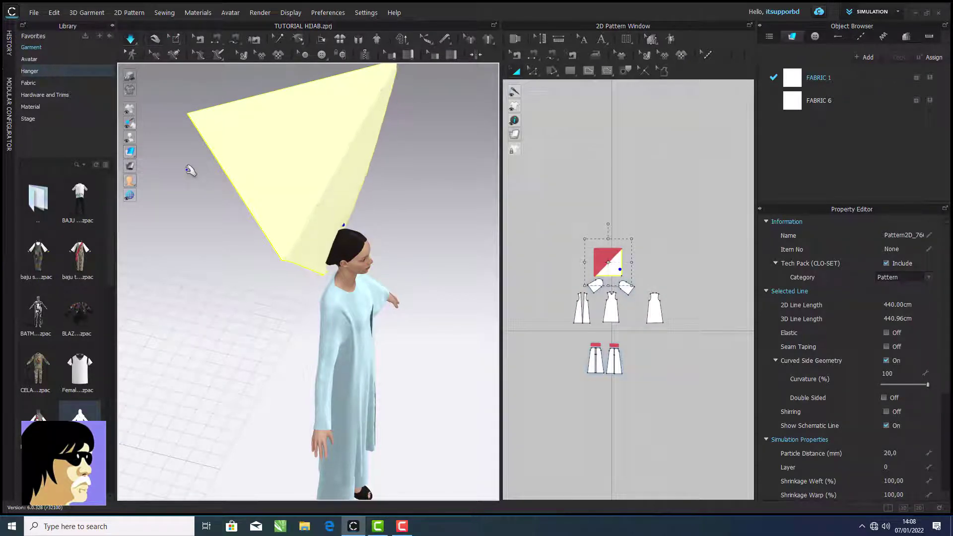
Select the hijab's pinned area and lower it toward the avatar's head while the simulation runs
{"action": "left_click", "coordinate": [175, 38]}
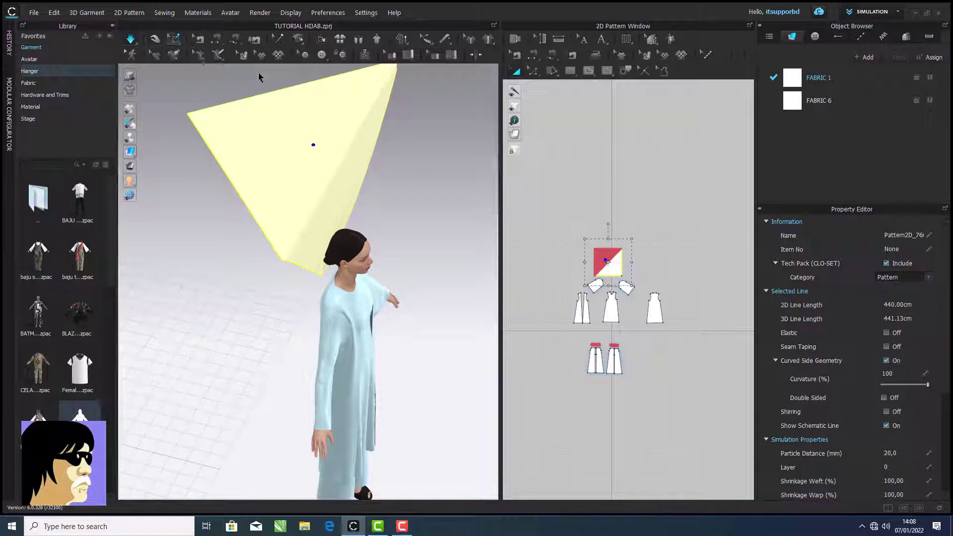
{"action": "left_click", "coordinate": [316, 124]}
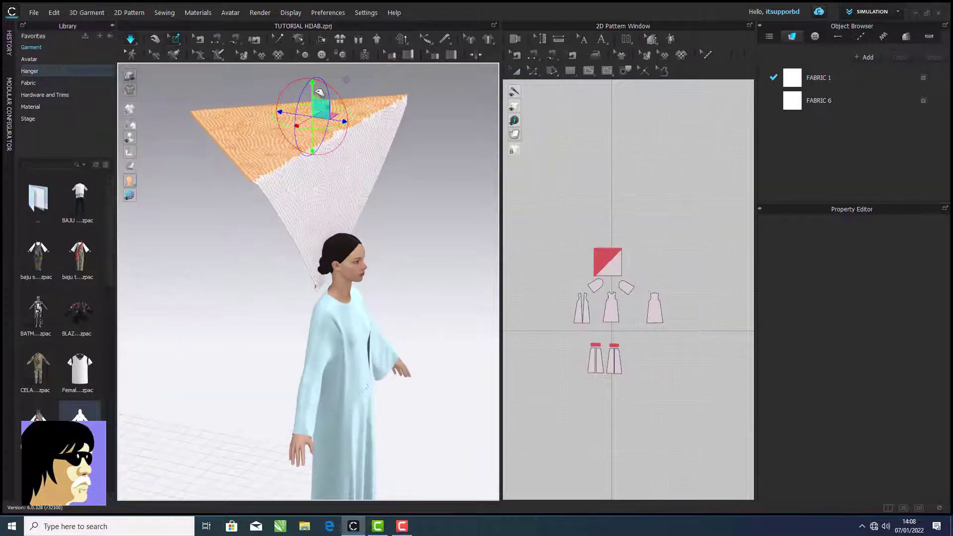
{"action": "left_click_drag", "start_coordinate": [316, 93], "coordinate": [317, 184]}
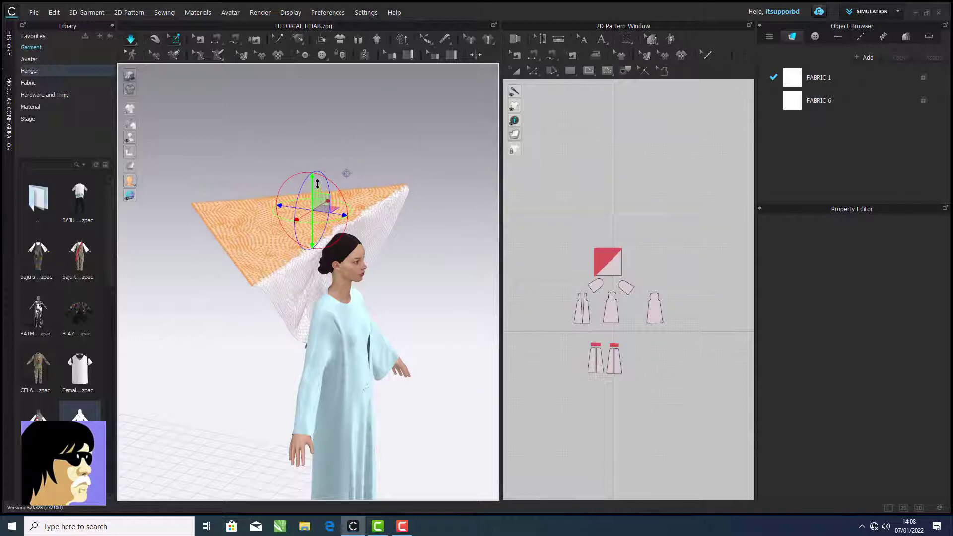
Move the pinned half of the hijab forward until its fold reaches the avatar's forehead
{"action": "scroll", "coordinate": [347, 173], "scroll_direction": "up", "scroll_amount": 4}
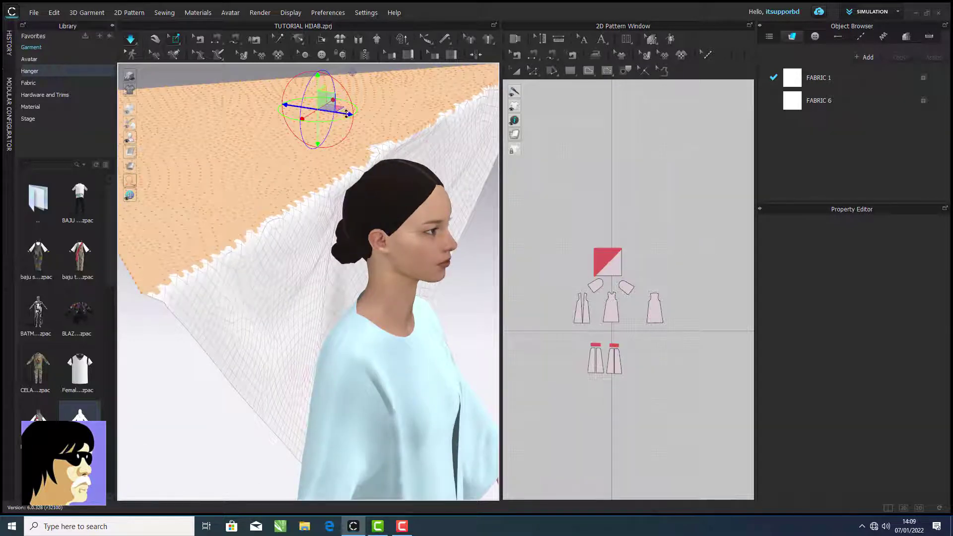
{"action": "left_click_drag", "start_coordinate": [346, 114], "coordinate": [399, 99]}
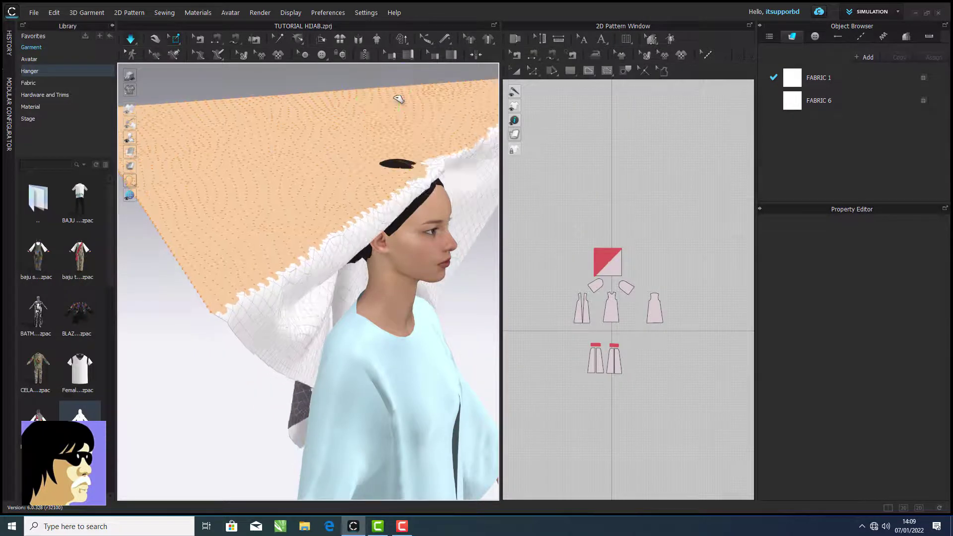
{"action": "right_click_drag", "start_coordinate": [398, 94], "coordinate": [346, 221]}
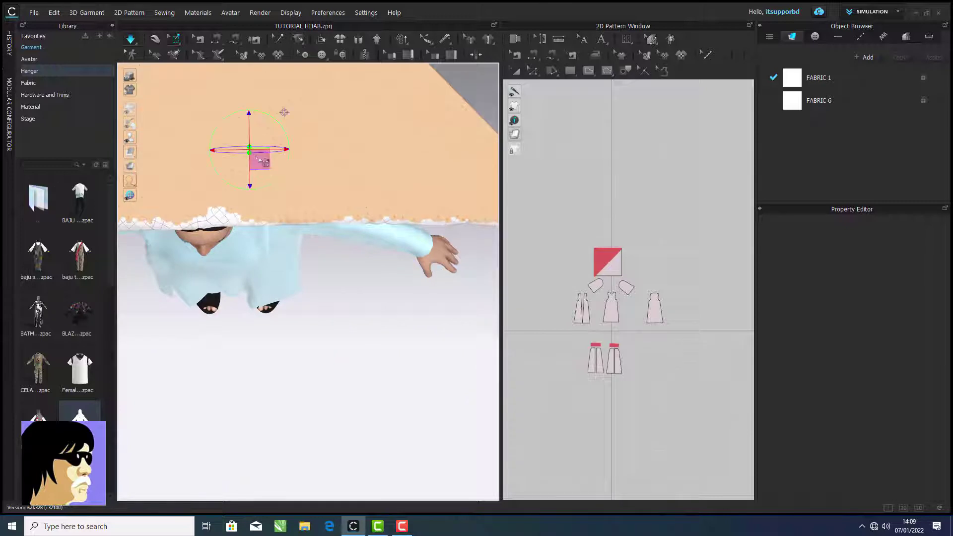
{"action": "middle_click_drag", "start_coordinate": [258, 160], "coordinate": [305, 194]}
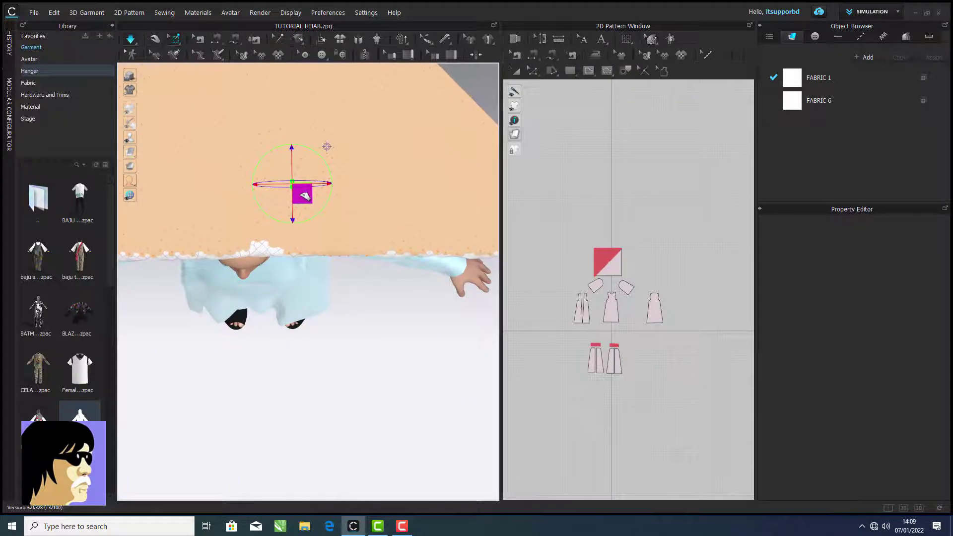
{"action": "right_click_drag", "start_coordinate": [304, 217], "coordinate": [372, 193]}
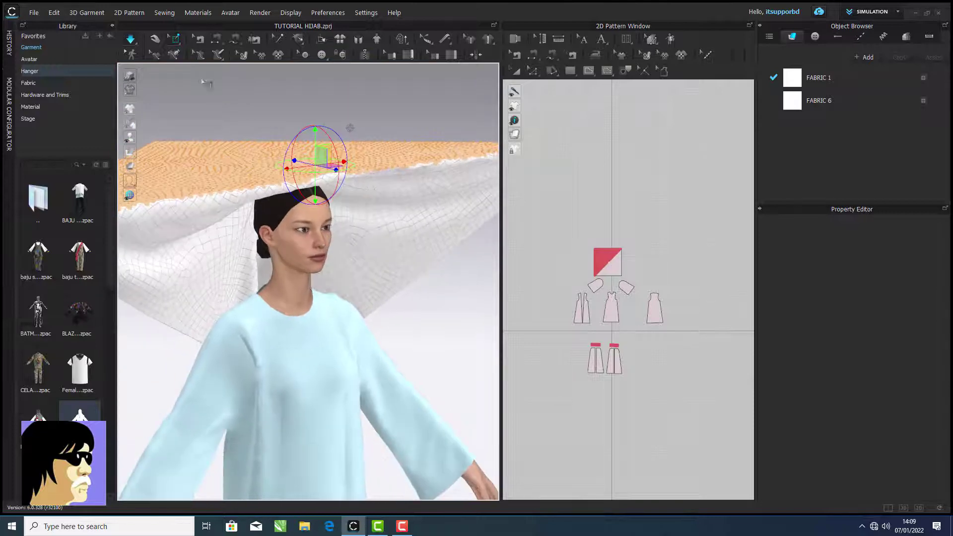
Stop the simulation and delete the pin that holds half of the hijab square above the avatar's head
{"action": "left_click", "coordinate": [133, 42]}
{"action": "left_click", "coordinate": [371, 121]}
{"action": "scroll", "coordinate": [371, 133], "scroll_direction": "down", "scroll_amount": 3}
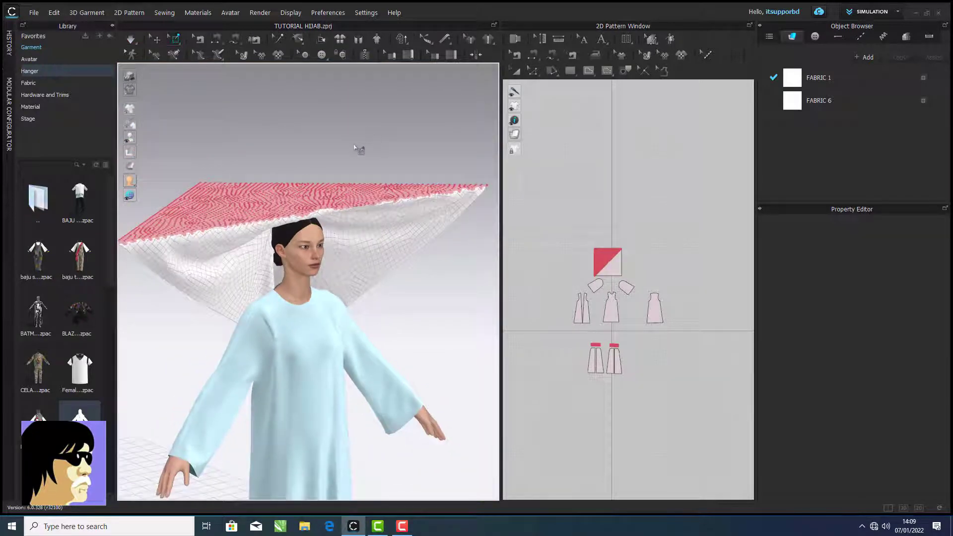
{"action": "left_click", "coordinate": [294, 189]}
{"action": "right_click", "coordinate": [291, 194]}
{"action": "left_click", "coordinate": [322, 213]}
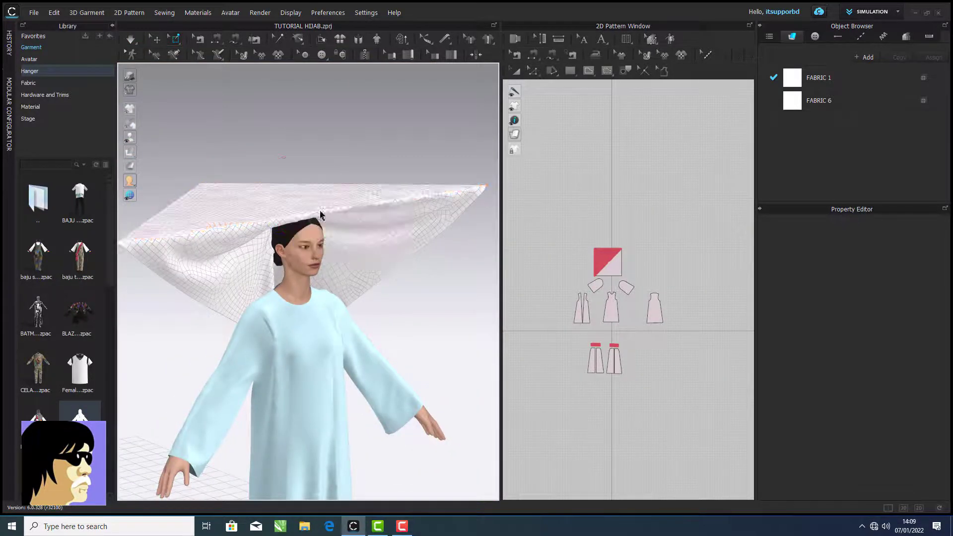
{"action": "right_click_drag", "start_coordinate": [391, 177], "coordinate": [341, 257]}
{"action": "scroll", "coordinate": [341, 202], "scroll_direction": "down", "scroll_amount": 3}
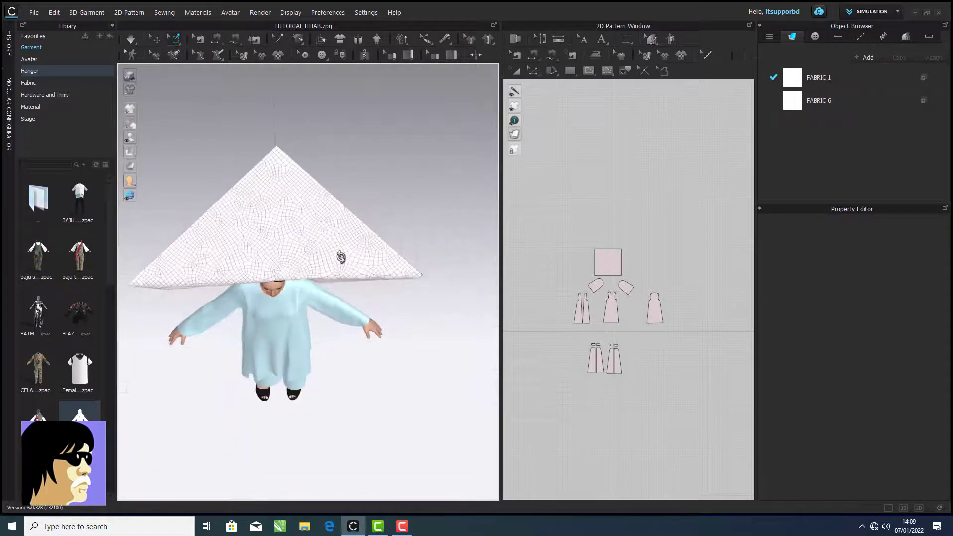
{"action": "left_click_drag", "start_coordinate": [584, 224], "coordinate": [631, 279]}
{"action": "left_click", "coordinate": [56, 16]}
{"action": "left_click", "coordinate": [99, 30]}
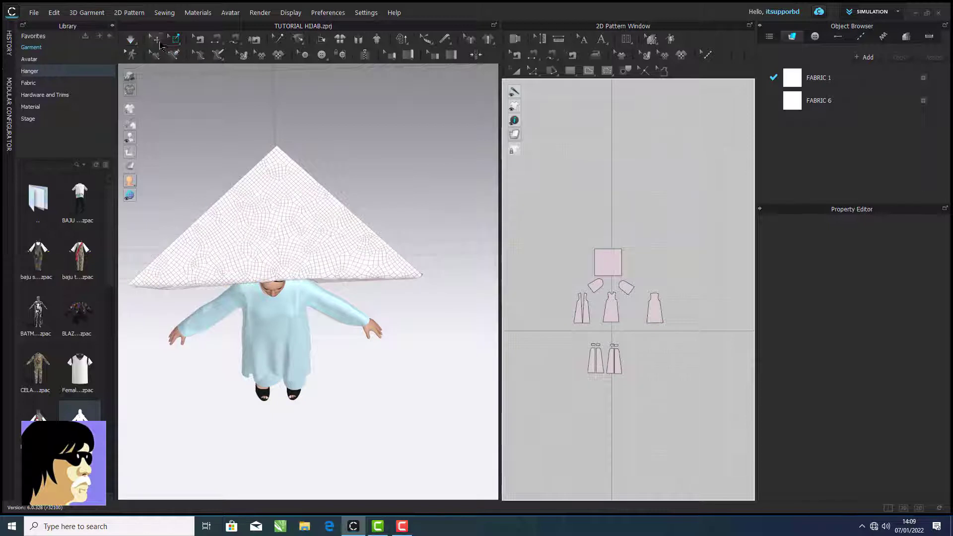
Shift the hijab cloth slightly sideways so it is centred over the avatar's head
{"action": "left_click", "coordinate": [157, 39]}
{"action": "left_click", "coordinate": [309, 204]}
{"action": "left_click_drag", "start_coordinate": [310, 202], "coordinate": [309, 202]}
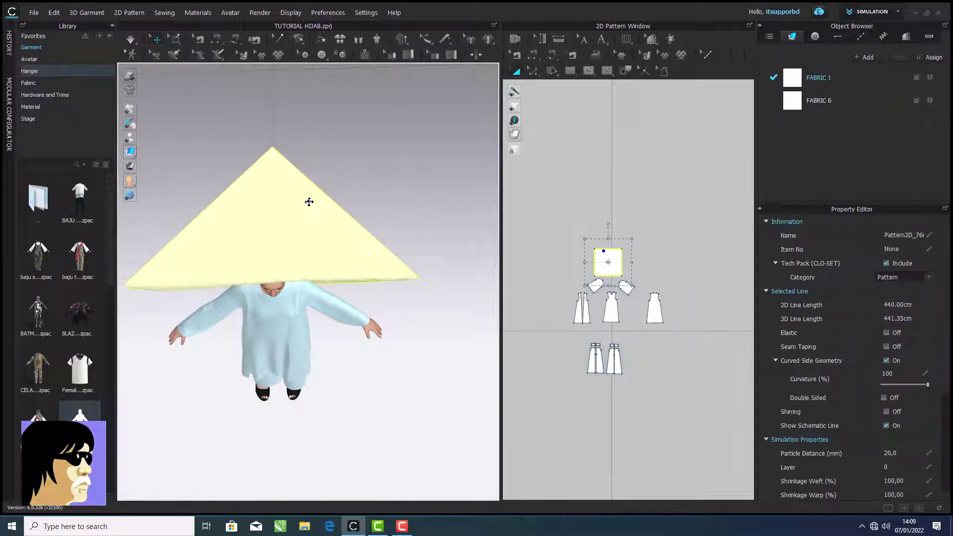
Pin a small area of the hijab at the front fold above the head and simulate the cloth's drape
{"action": "left_click", "coordinate": [175, 39]}
{"action": "left_click", "coordinate": [183, 77]}
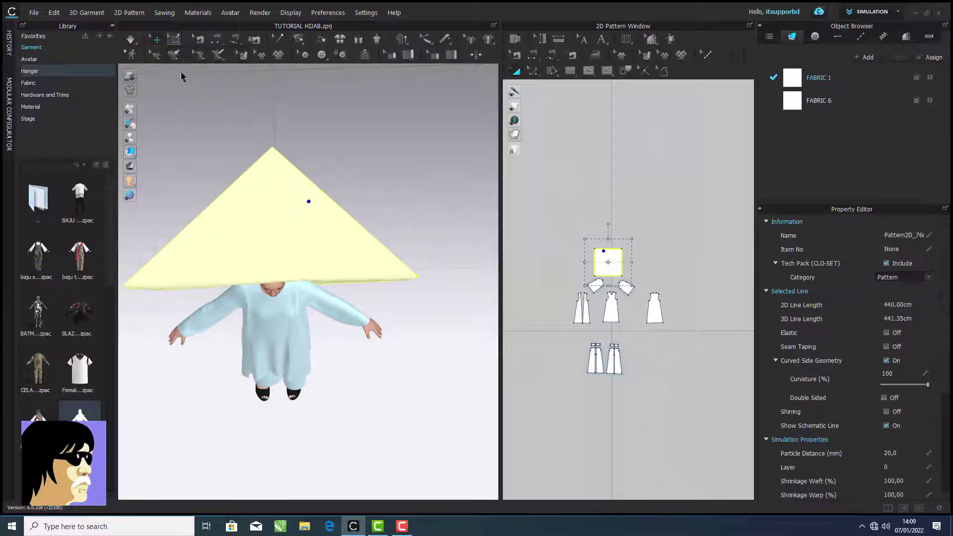
{"action": "left_click_drag", "start_coordinate": [289, 265], "coordinate": [289, 258]}
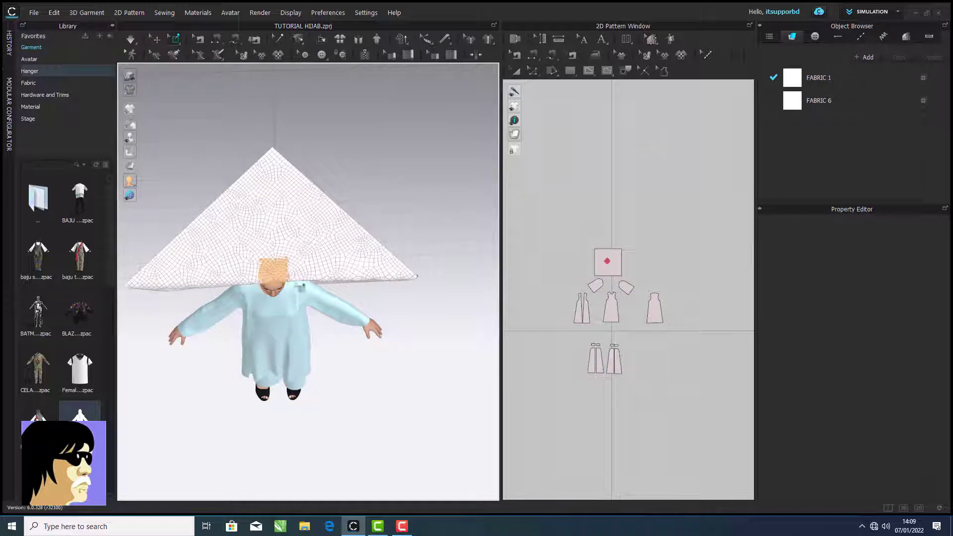
{"action": "right_click_drag", "start_coordinate": [296, 284], "coordinate": [324, 240]}
{"action": "left_click", "coordinate": [132, 44]}
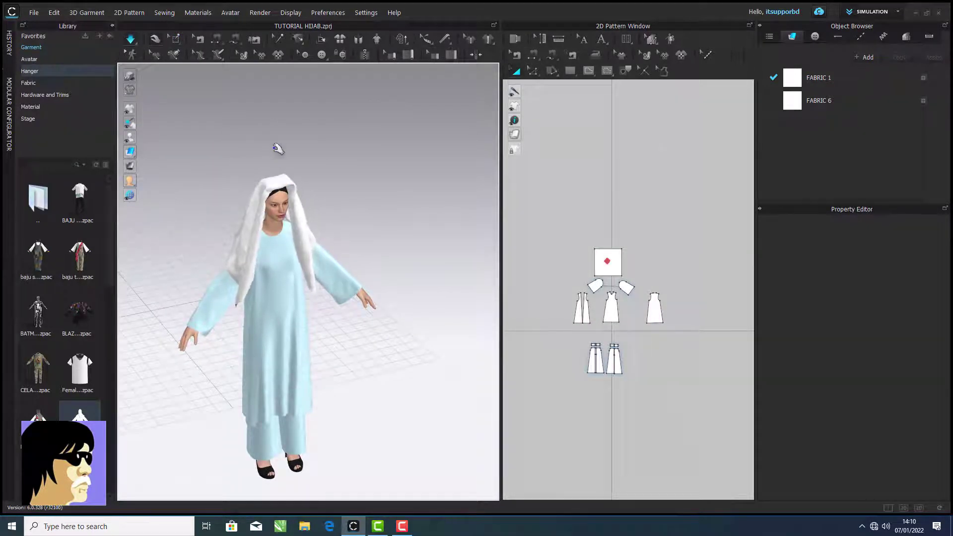
Delete the pin on the crown of the hijab and pin a horizontal band across the back of the head
{"action": "scroll", "coordinate": [279, 148], "scroll_direction": "up", "scroll_amount": 5}
{"action": "middle_click_drag", "start_coordinate": [289, 129], "coordinate": [332, 230]}
{"action": "right_click_drag", "start_coordinate": [332, 230], "coordinate": [519, 209]}
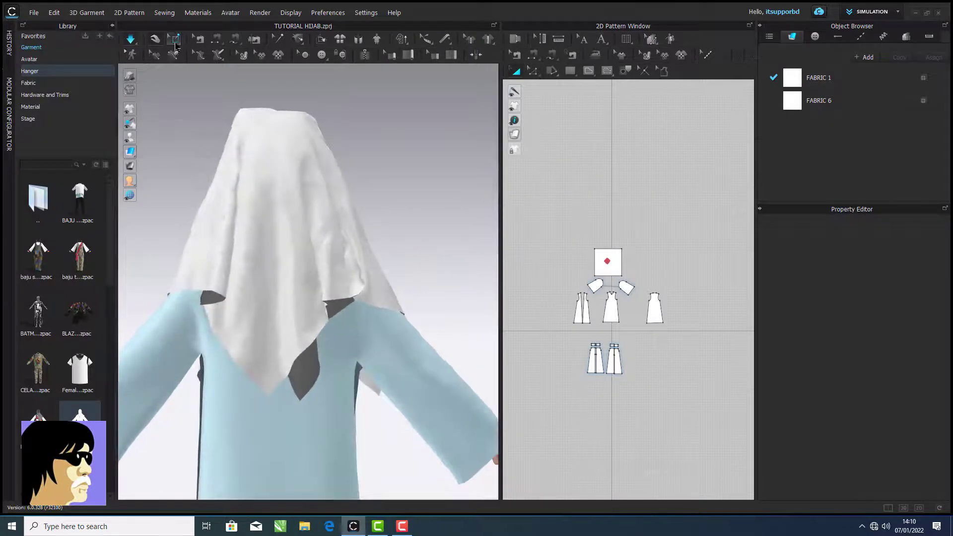
{"action": "left_click", "coordinate": [176, 40]}
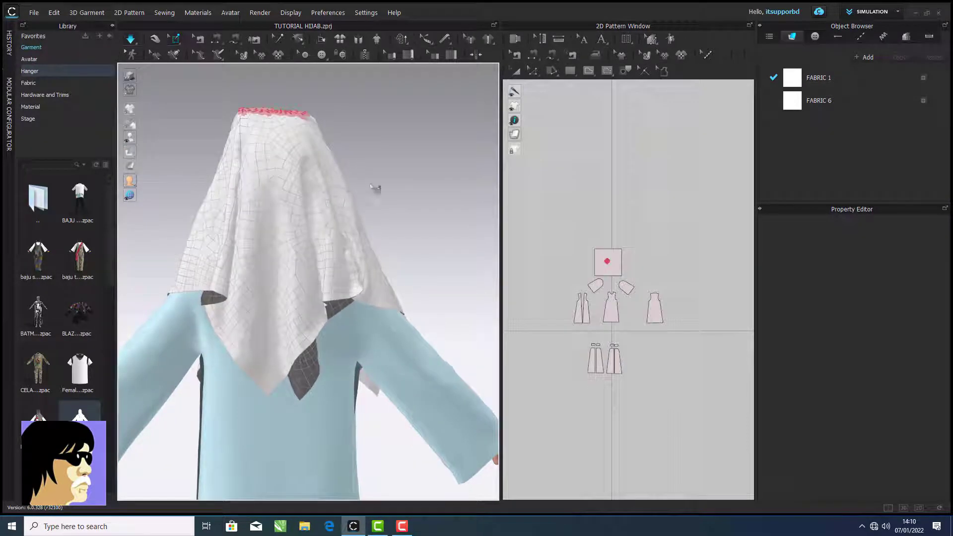
{"action": "left_click", "coordinate": [280, 116]}
{"action": "right_click", "coordinate": [281, 116]}
{"action": "left_click", "coordinate": [293, 120]}
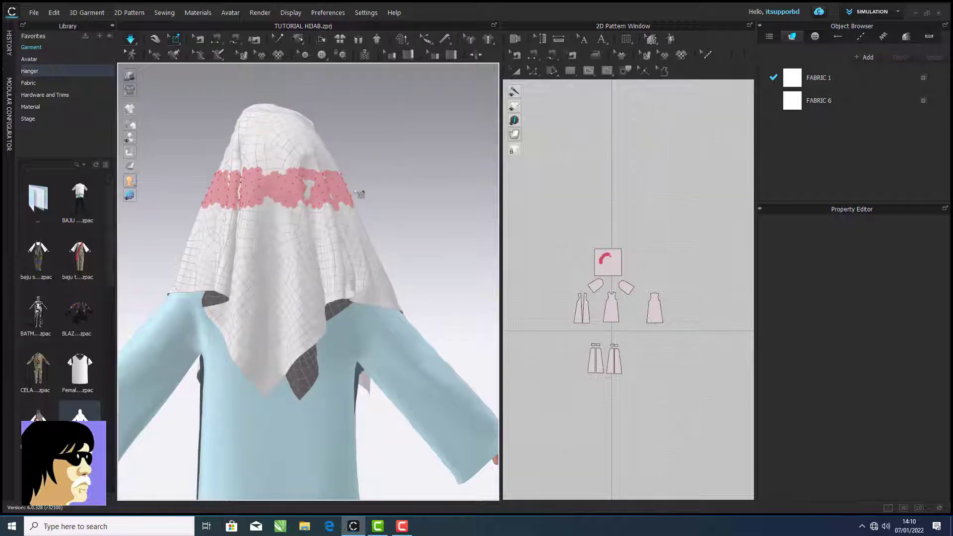
Run the simulation in Fitting (Accurate Fabric) mode to settle the hijab around the face, and stop it
{"action": "right_click_drag", "start_coordinate": [358, 193], "coordinate": [132, 204]}
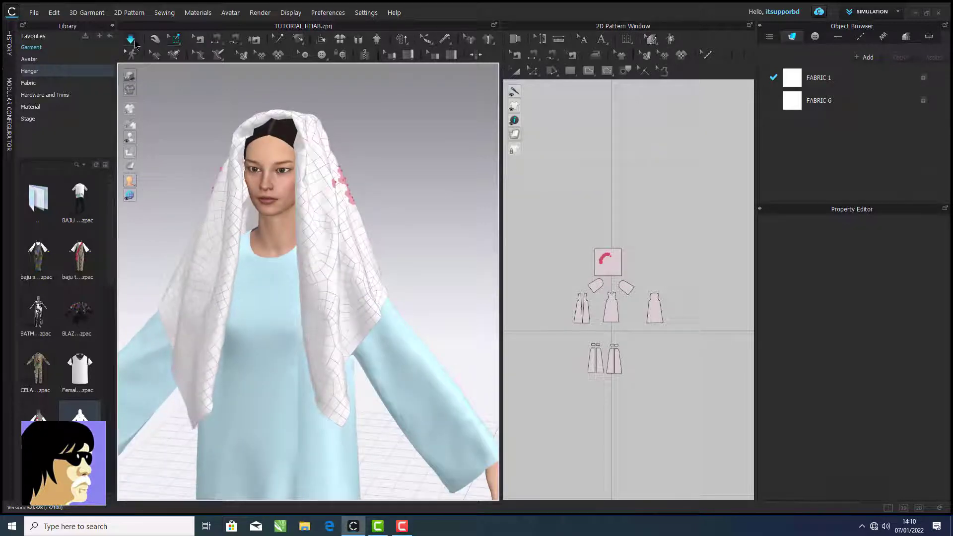
{"action": "left_click", "coordinate": [132, 40]}
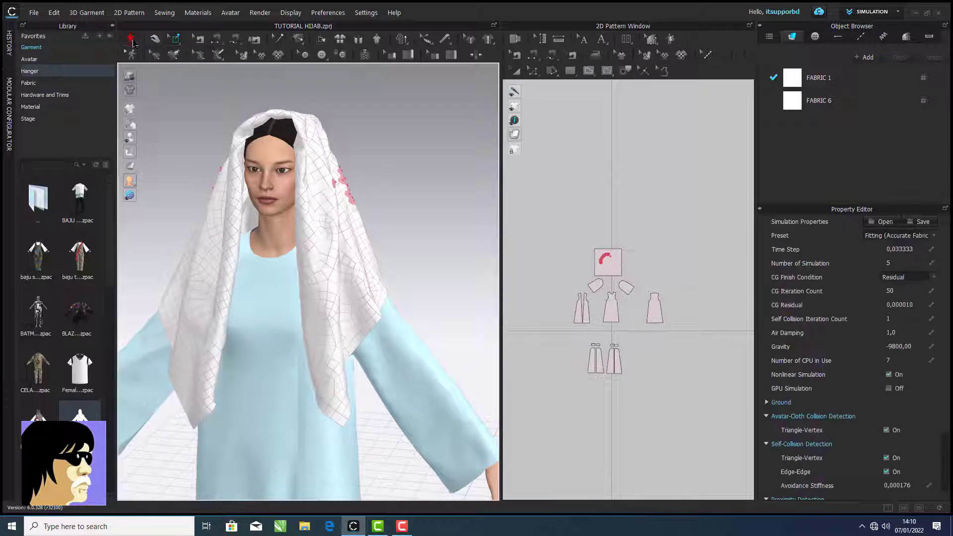
{"action": "left_click", "coordinate": [426, 120]}
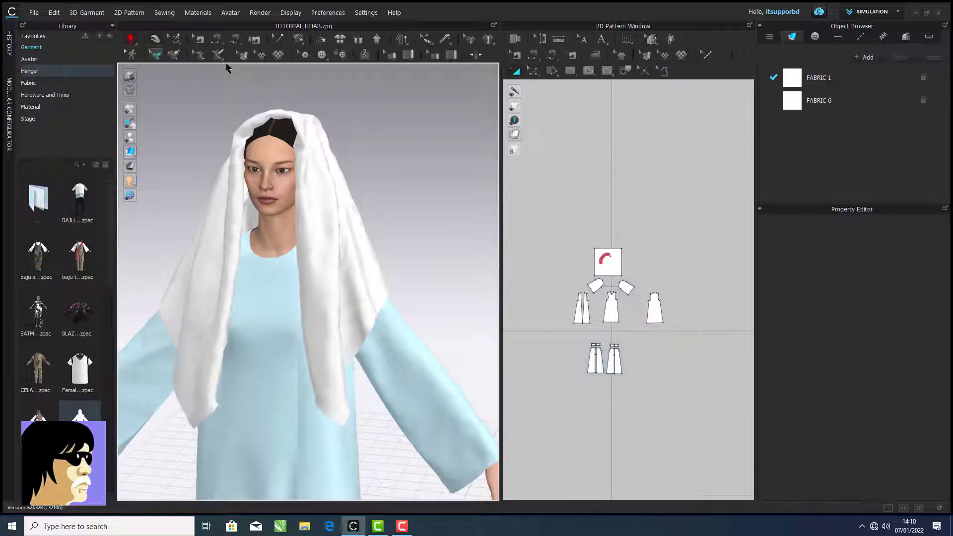
{"action": "left_click", "coordinate": [132, 42]}
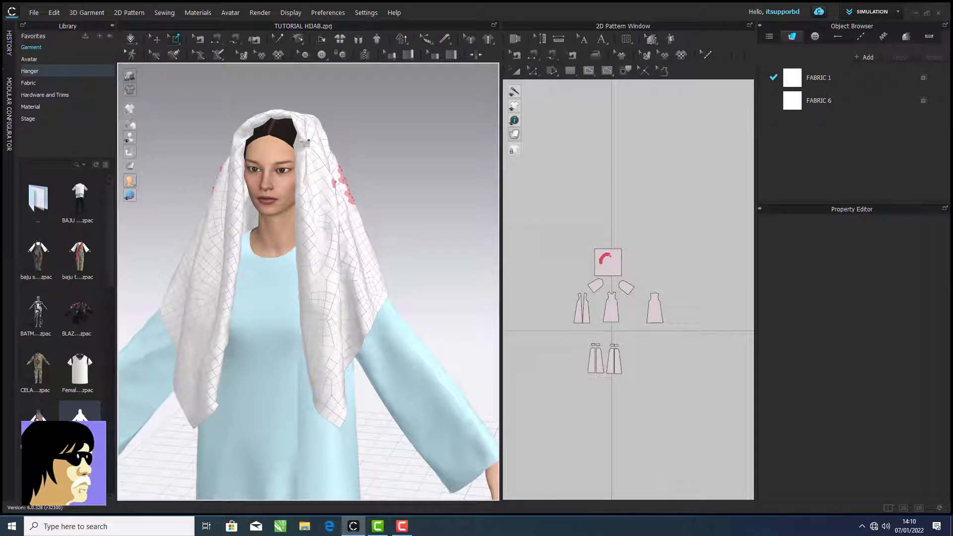
{"action": "right_click_drag", "start_coordinate": [306, 142], "coordinate": [453, 147]}
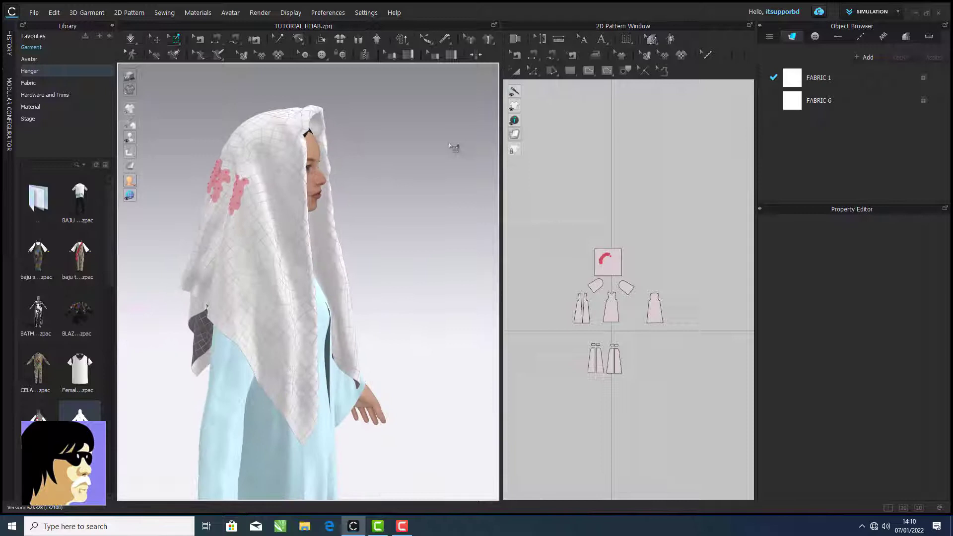
{"action": "right_click", "coordinate": [239, 196]}
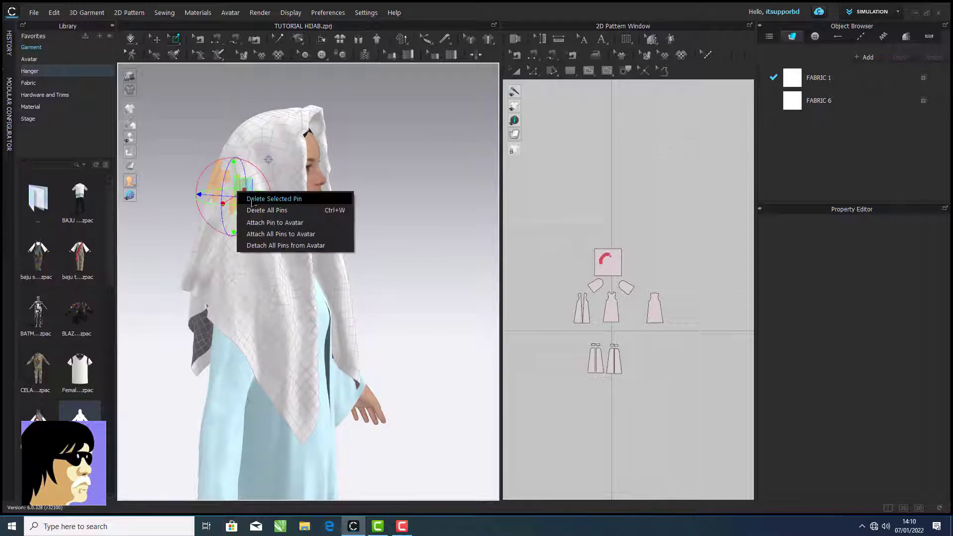
{"action": "left_click", "coordinate": [258, 199]}
{"action": "left_click", "coordinate": [55, 13]}
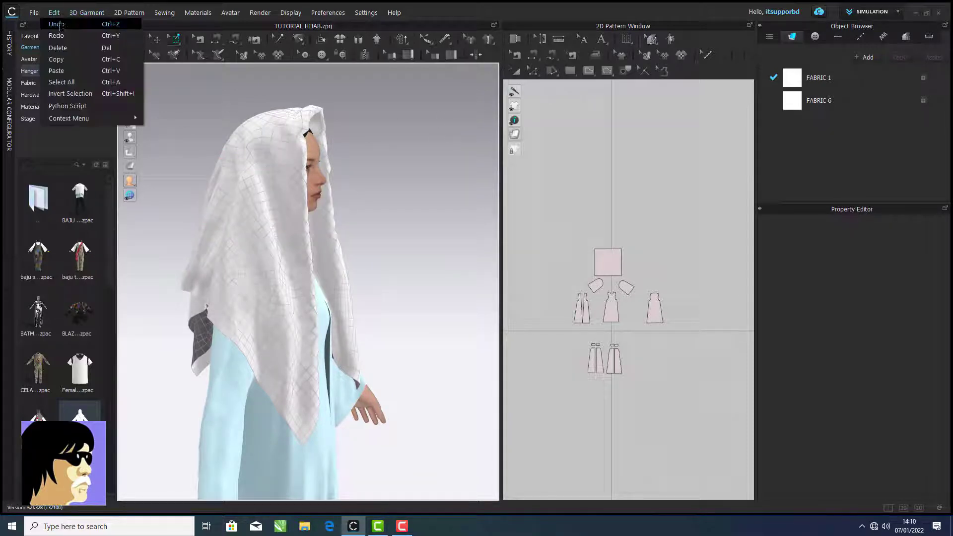
{"action": "left_click", "coordinate": [55, 23]}
Delete the pinned band from the back of the hijab
{"action": "right_click", "coordinate": [249, 197]}
{"action": "left_click", "coordinate": [268, 196]}
{"action": "right_click_drag", "start_coordinate": [269, 195], "coordinate": [292, 245]}
Create a new fabric for the square hijab pattern and assign it to that piece
{"action": "left_click", "coordinate": [516, 71]}
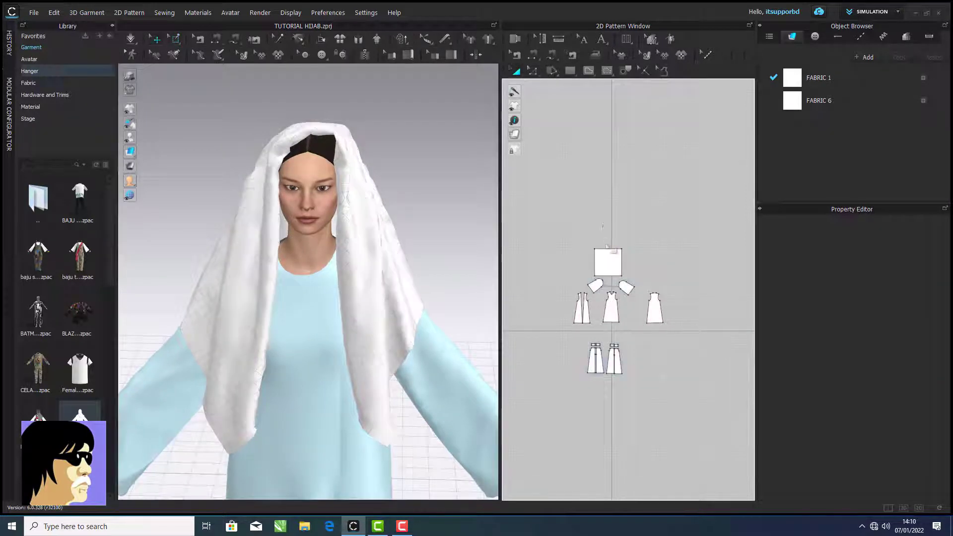
{"action": "left_click", "coordinate": [610, 254]}
{"action": "right_click", "coordinate": [611, 255]}
{"action": "left_click", "coordinate": [653, 31]}
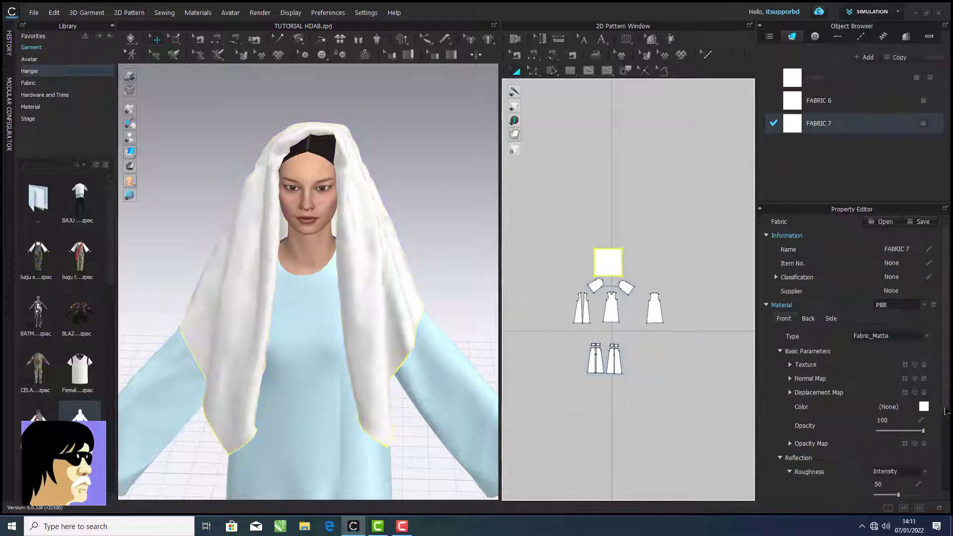
Set the new hijab fabric's physical property preset to Silk_Duchess_Satin
{"action": "left_click_drag", "start_coordinate": [946, 300], "coordinate": [951, 520]}
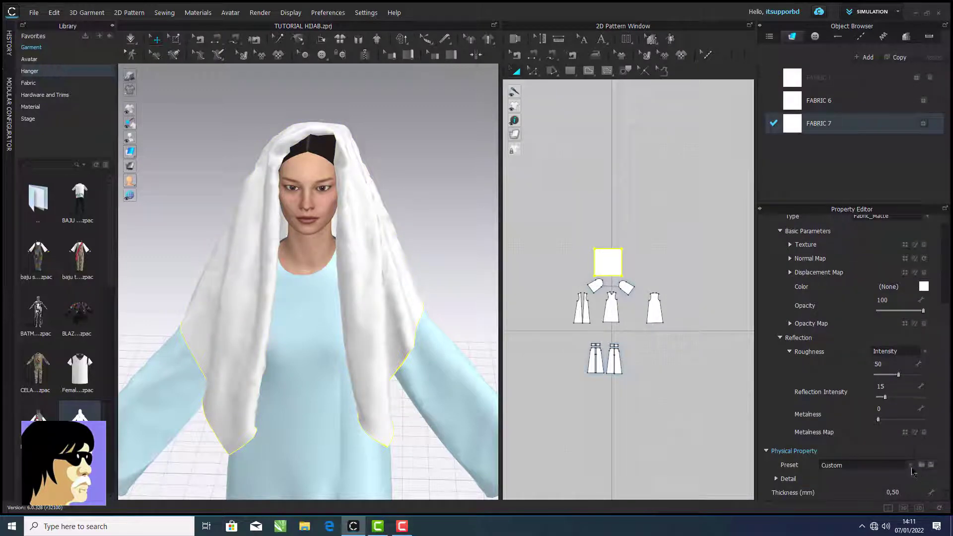
{"action": "left_click", "coordinate": [911, 469]}
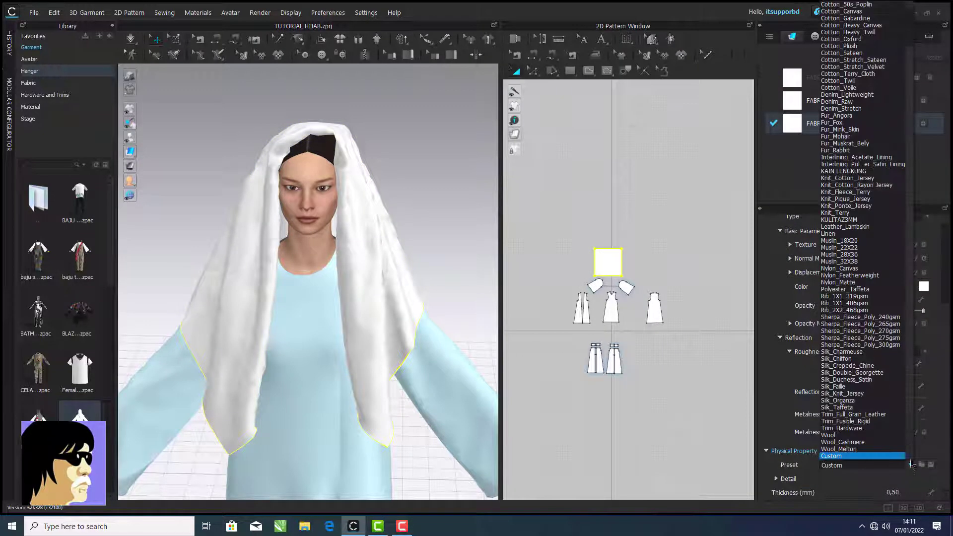
{"action": "left_click", "coordinate": [891, 381]}
{"action": "left_click", "coordinate": [667, 226]}
Simulate the hijab with its new fabric, pull the front edge and hanging corners closer to the avatar's centre, and stop
{"action": "right_click_drag", "start_coordinate": [407, 171], "coordinate": [408, 170]}
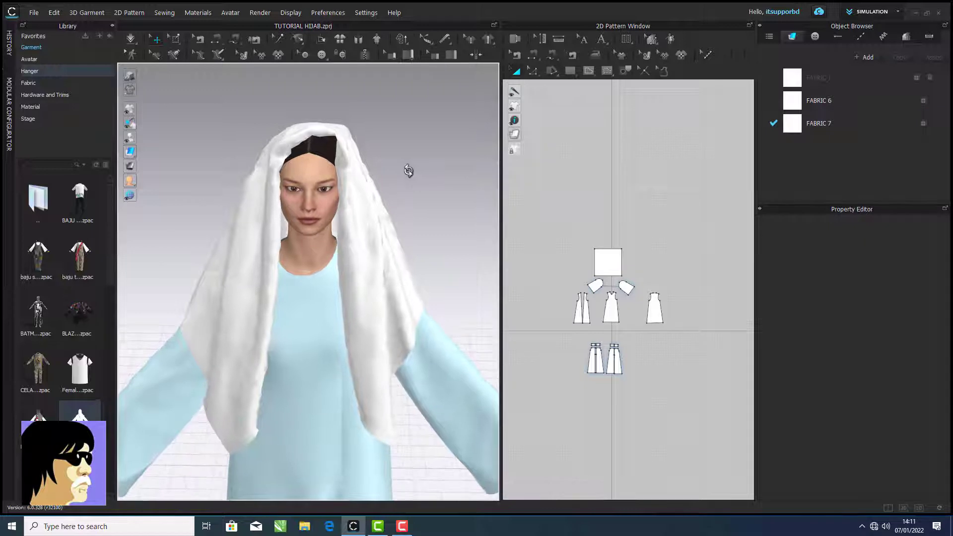
{"action": "left_click", "coordinate": [130, 39]}
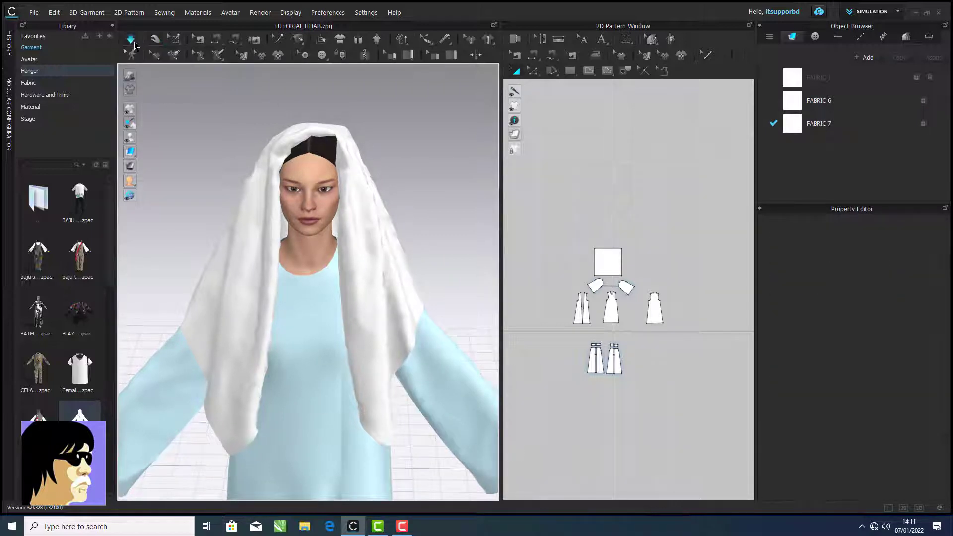
{"action": "left_click", "coordinate": [340, 154]}
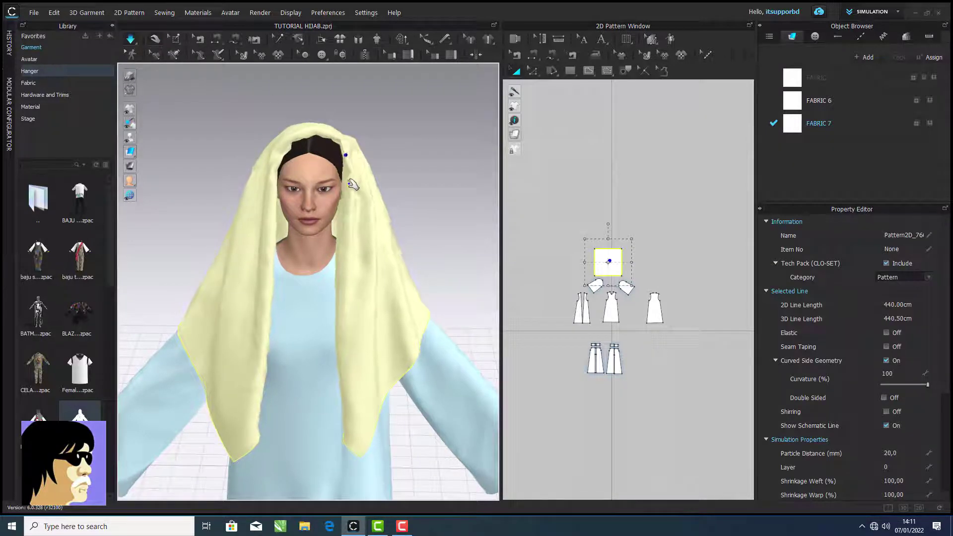
{"action": "mouse_move", "coordinate": [440, 238]}
{"action": "right_mouse_down"}
{"action": "mouse_move", "coordinate": [323, 238]}
{"action": "mouse_move", "coordinate": [426, 241]}
{"action": "right_mouse_up"}
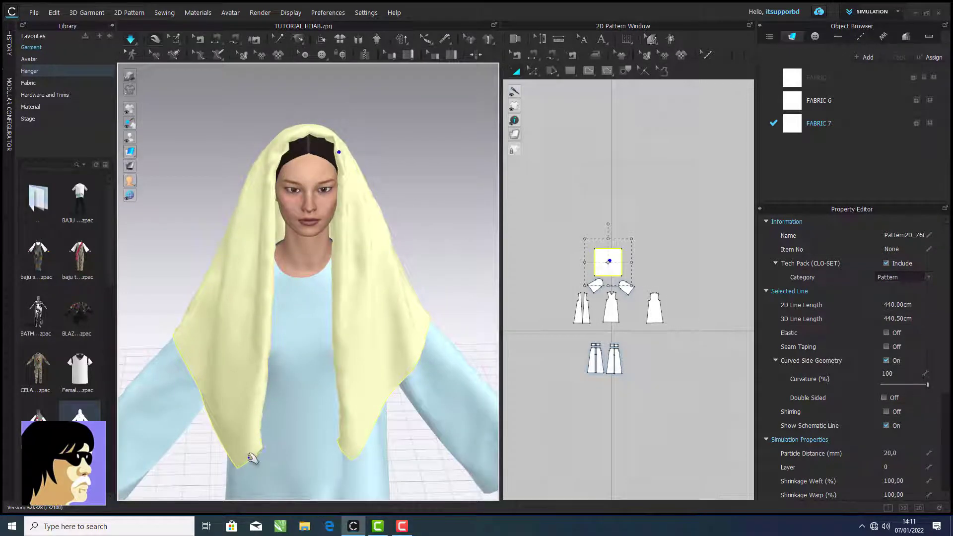
{"action": "left_click_drag", "start_coordinate": [252, 458], "coordinate": [339, 451]}
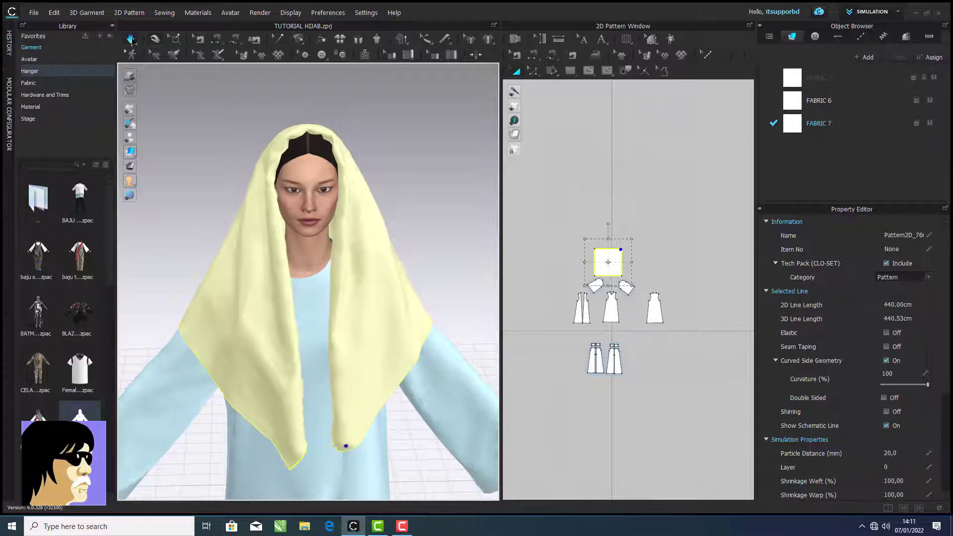
{"action": "left_click", "coordinate": [131, 40]}
Draw 3D Pen lines on both sides of the hijab's opening below the chin, about 5.3 cm and 5.4 cm long
{"action": "scroll", "coordinate": [320, 230], "scroll_direction": "up", "scroll_amount": 5}
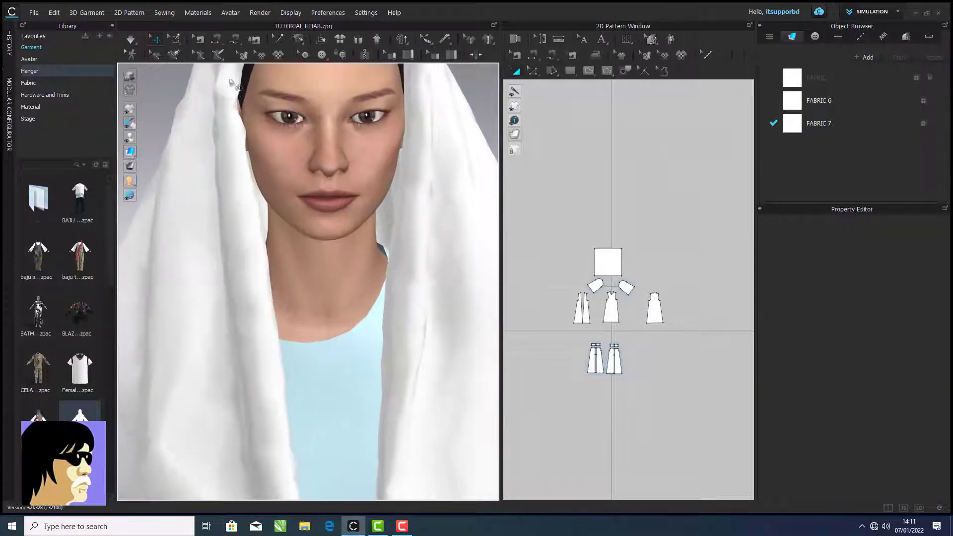
{"action": "left_click", "coordinate": [172, 52]}
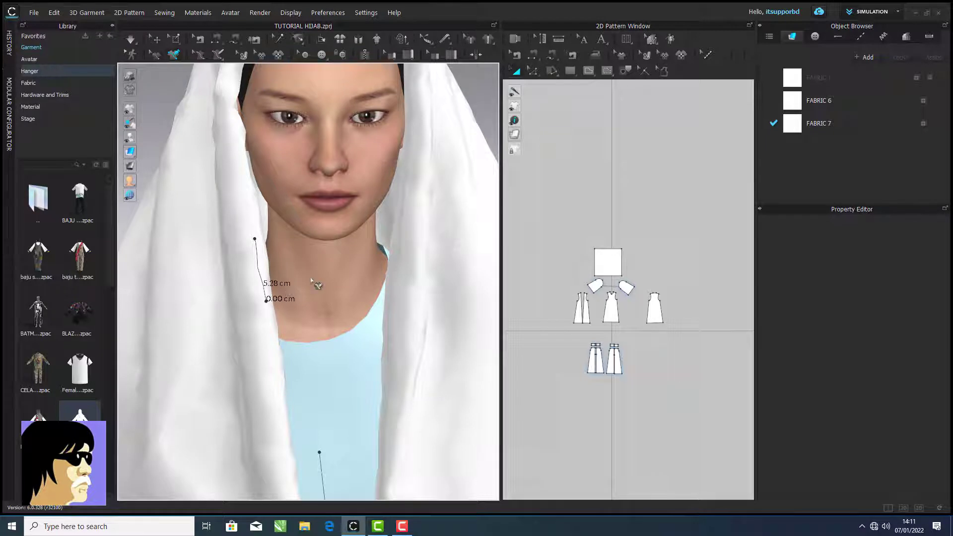
{"action": "key", "text": "space"}
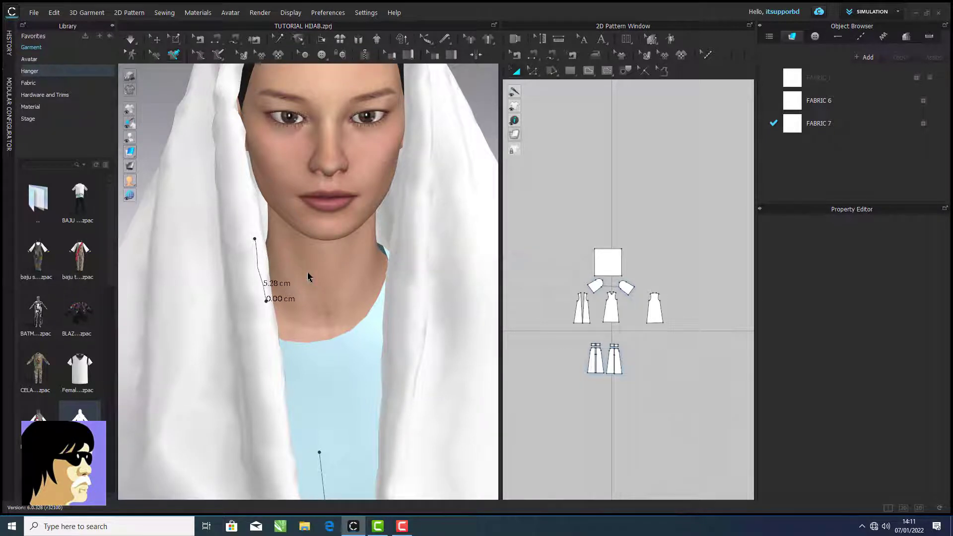
{"action": "right_click_drag", "start_coordinate": [323, 258], "coordinate": [339, 223]}
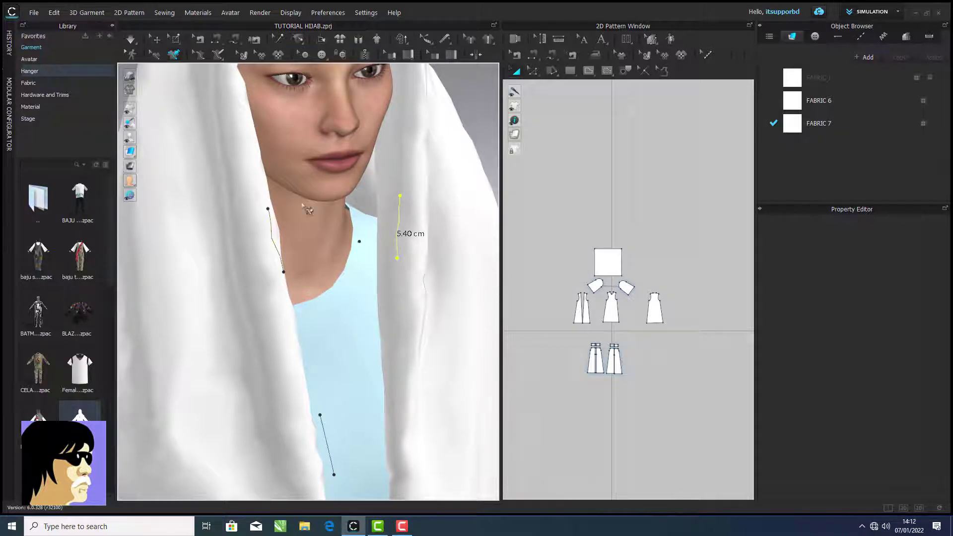
Convert both 3D Pen lines beside the neck into internal lines on the hijab square's 2D pattern
{"action": "left_click", "coordinate": [156, 55]}
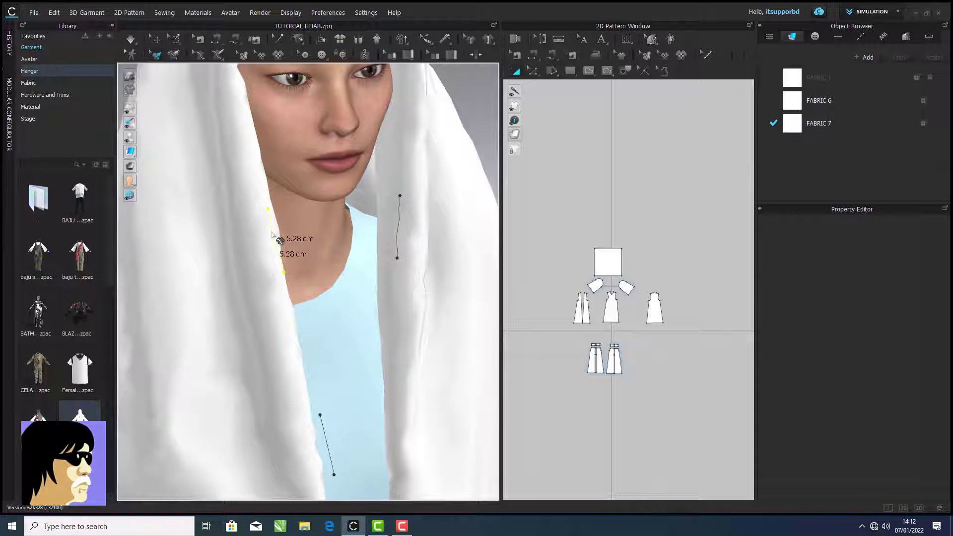
{"action": "right_click", "coordinate": [272, 232]}
{"action": "left_click", "coordinate": [326, 313]}
{"action": "left_click", "coordinate": [387, 254]}
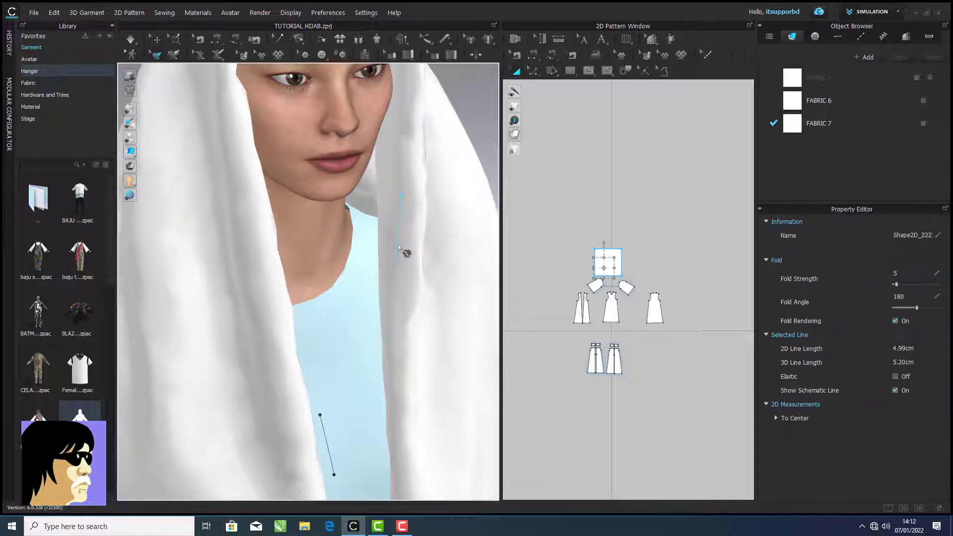
{"action": "right_click", "coordinate": [399, 247]}
{"action": "left_click", "coordinate": [447, 325]}
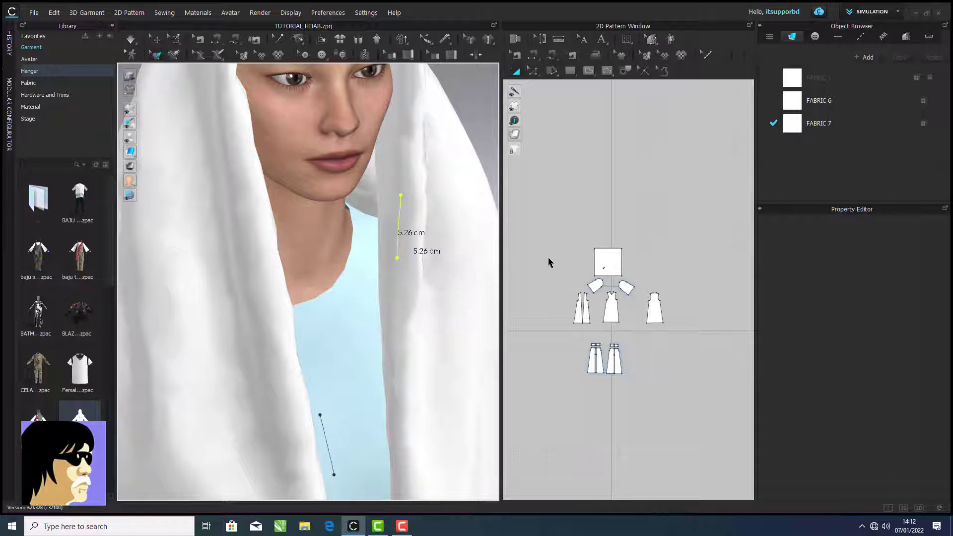
{"action": "left_click", "coordinate": [552, 265]}
{"action": "scroll", "coordinate": [646, 266], "scroll_direction": "up", "scroll_amount": 3}
{"action": "scroll", "coordinate": [605, 241], "scroll_direction": "up", "scroll_amount": 3}
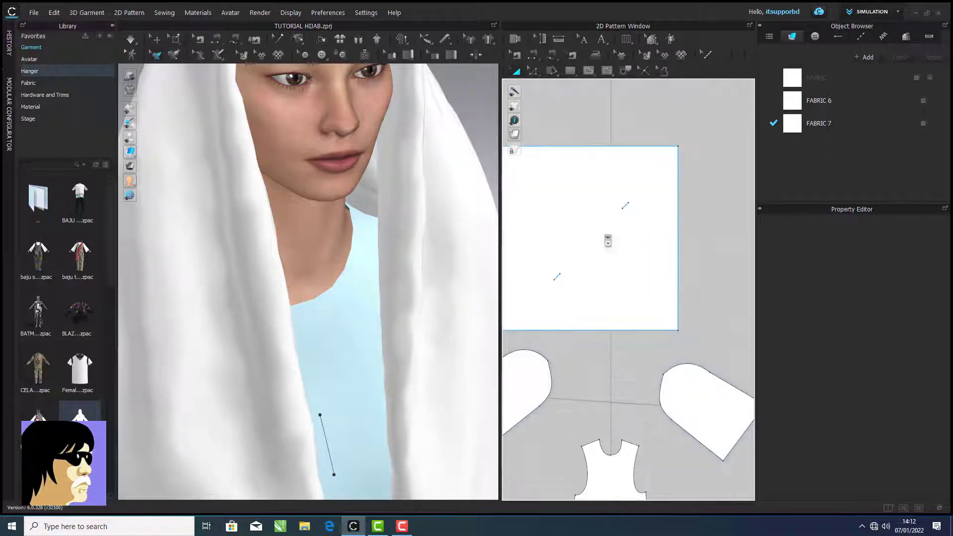
Rotate the hijab square in the 2D pattern so that it stands on one corner as a diamond
{"action": "left_click", "coordinate": [637, 252]}
{"action": "left_click_drag", "start_coordinate": [622, 144], "coordinate": [652, 174]}
{"action": "left_click_drag", "start_coordinate": [621, 277], "coordinate": [647, 272]}
{"action": "left_click", "coordinate": [544, 154]}
{"action": "scroll", "coordinate": [602, 245], "scroll_direction": "up", "scroll_amount": 1}
{"action": "scroll", "coordinate": [618, 242], "scroll_direction": "down", "scroll_amount": 3}
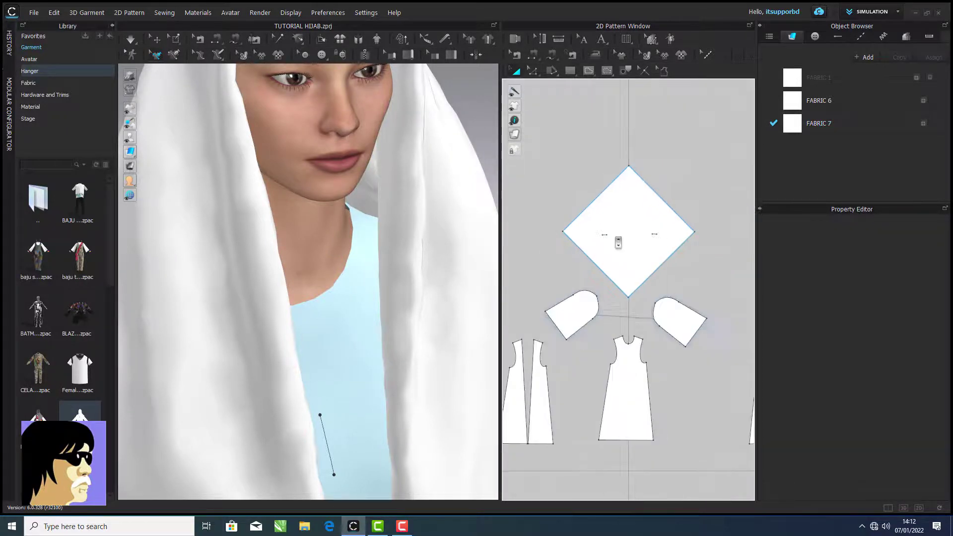
{"action": "left_click_drag", "start_coordinate": [501, 191], "coordinate": [407, 186]}
{"action": "scroll", "coordinate": [494, 192], "scroll_direction": "up", "scroll_amount": 3}
{"action": "middle_click_drag", "start_coordinate": [500, 192], "coordinate": [477, 206]}
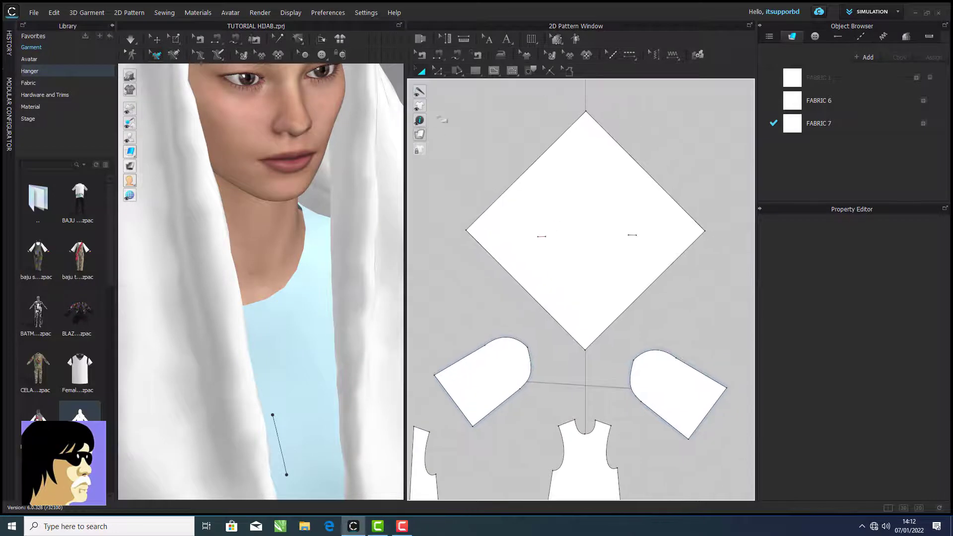
Draw an internal line about 155.6 cm long between the diamond's two side corners and show internal lines on the 3D garment
{"action": "left_click", "coordinate": [437, 74]}
{"action": "left_click", "coordinate": [494, 75]}
{"action": "left_click", "coordinate": [500, 86]}
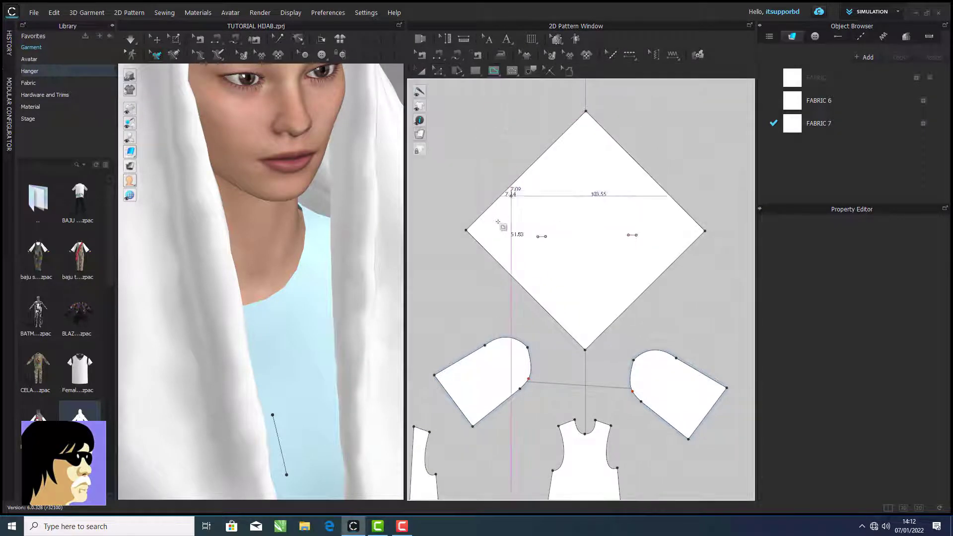
{"action": "left_click", "coordinate": [466, 231]}
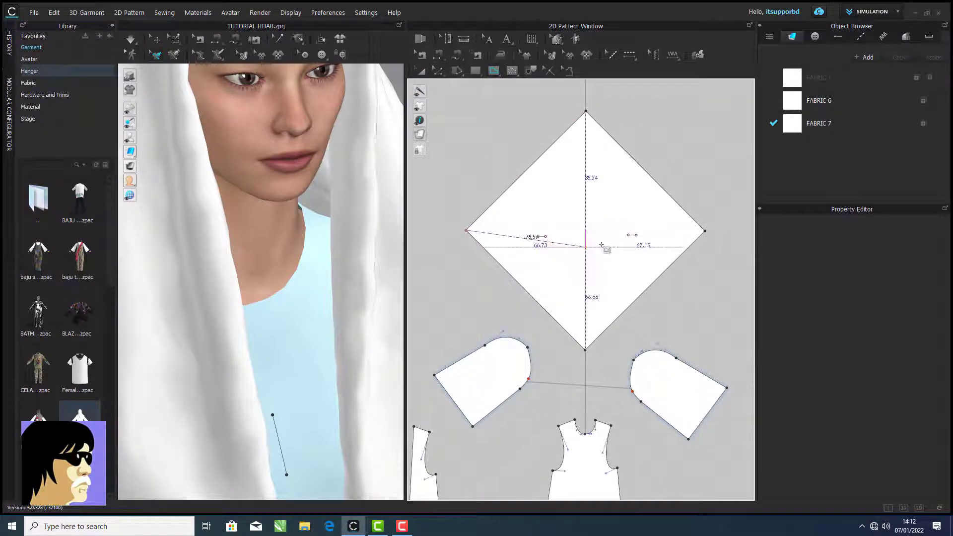
{"action": "left_click", "coordinate": [705, 231]}
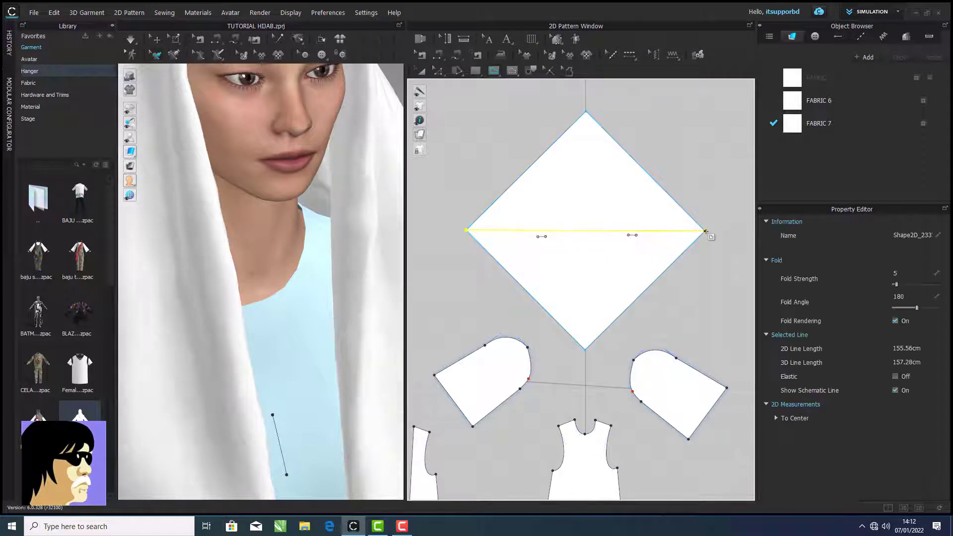
{"action": "scroll", "coordinate": [254, 212], "scroll_direction": "down", "scroll_amount": 3}
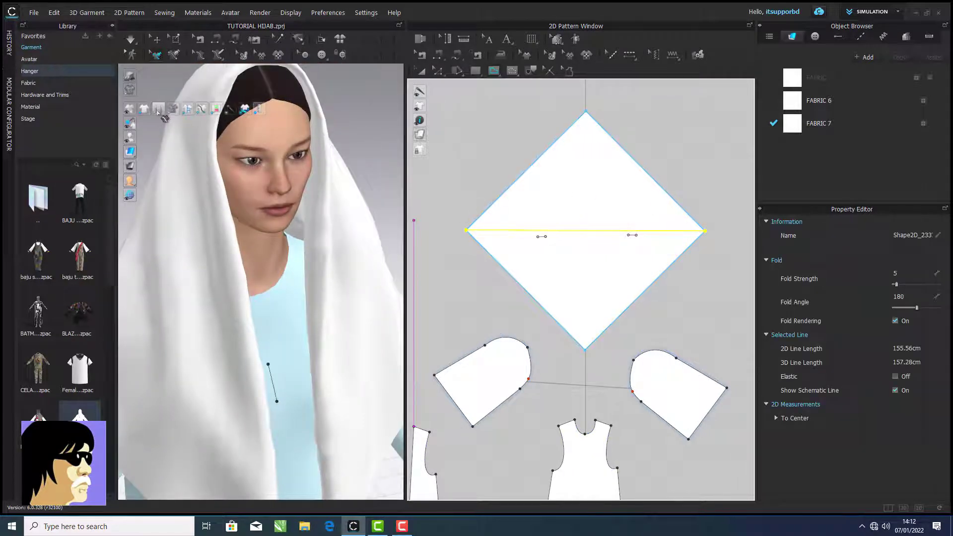
{"action": "left_click", "coordinate": [160, 112]}
{"action": "left_click", "coordinate": [173, 112]}
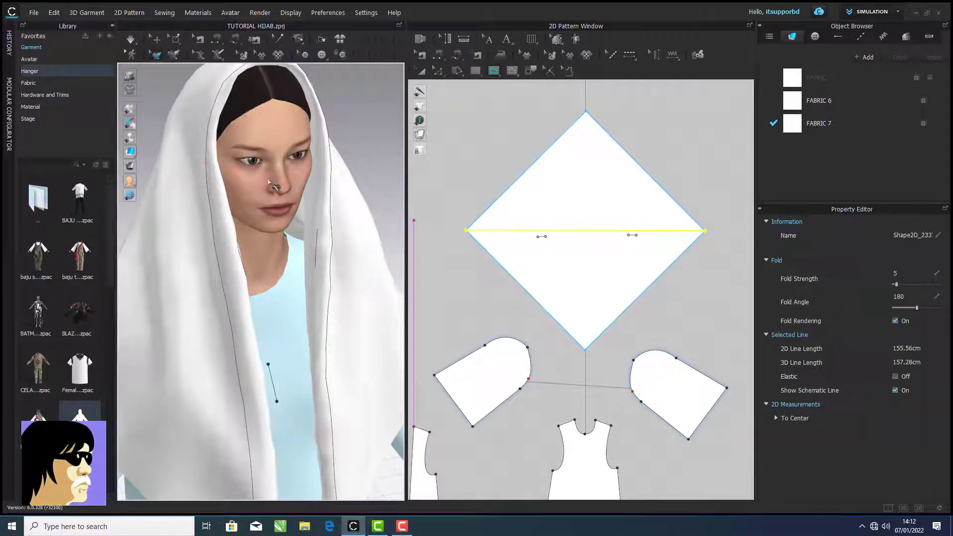
Move both short internal lines straight up on the 2D pattern so they lie just below the long horizontal line
{"action": "scroll", "coordinate": [502, 257], "scroll_direction": "up", "scroll_amount": 8}
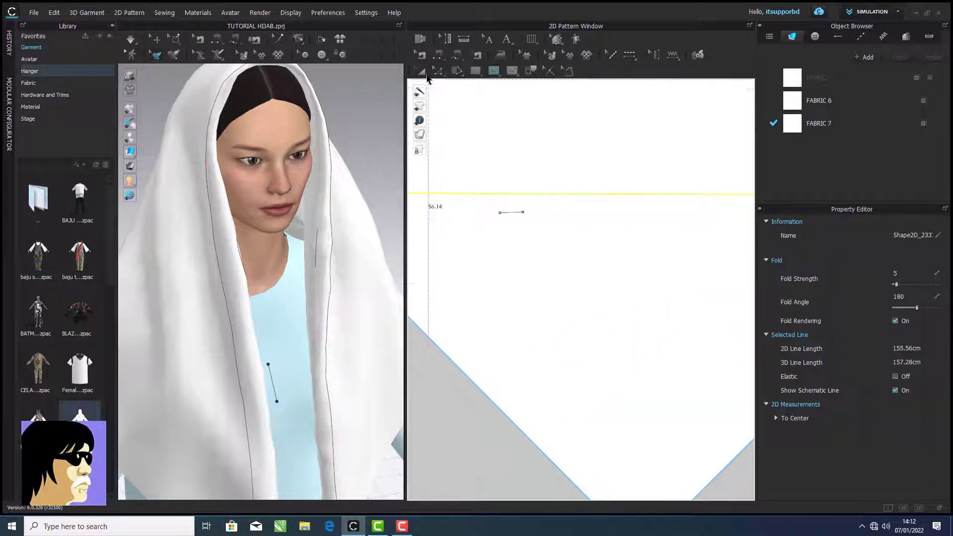
{"action": "scroll", "coordinate": [483, 156], "scroll_direction": "up", "scroll_amount": 5}
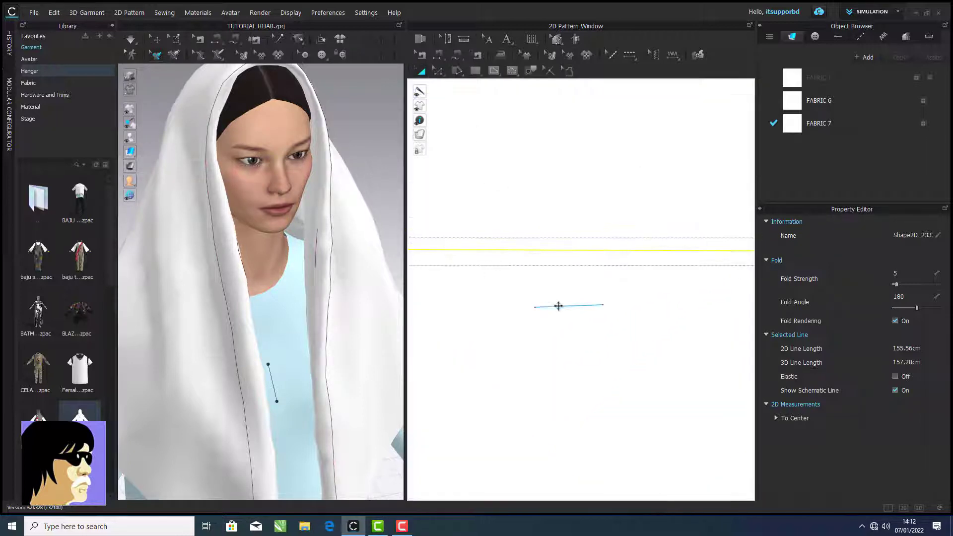
{"action": "left_click_drag", "start_coordinate": [558, 306], "coordinate": [561, 257]}
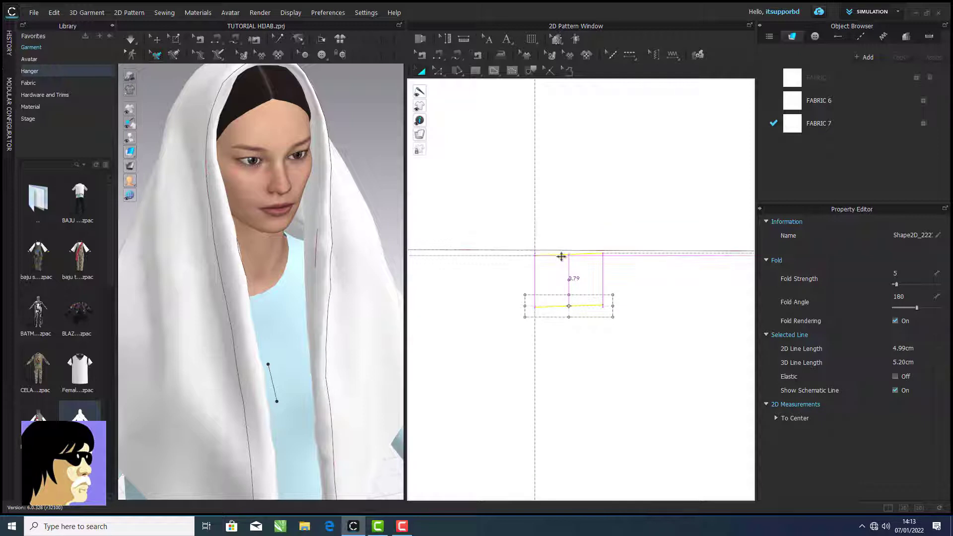
{"action": "scroll", "coordinate": [517, 301], "scroll_direction": "down", "scroll_amount": 4}
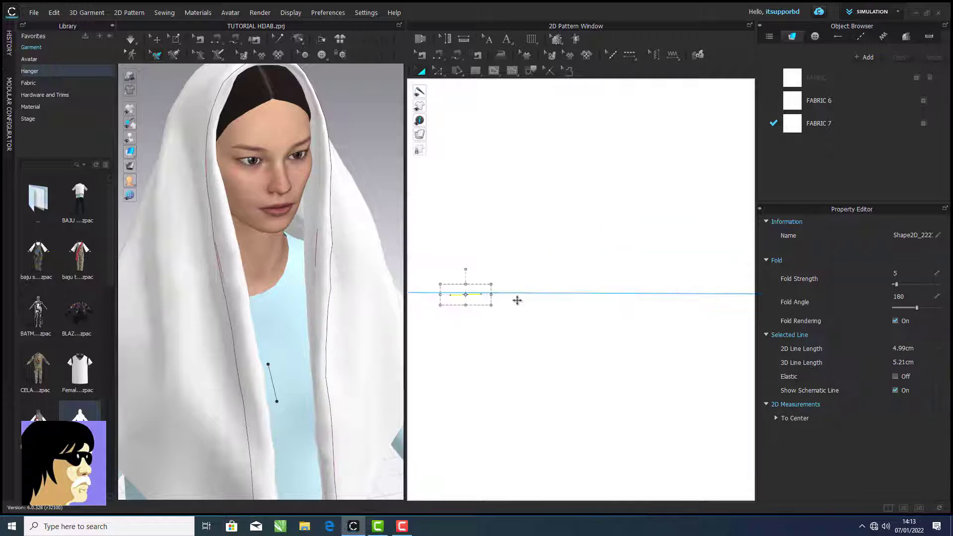
{"action": "scroll", "coordinate": [517, 300], "scroll_direction": "down", "scroll_amount": 4}
{"action": "scroll", "coordinate": [572, 307], "scroll_direction": "up", "scroll_amount": 4}
{"action": "left_click_drag", "start_coordinate": [703, 299], "coordinate": [703, 286]}
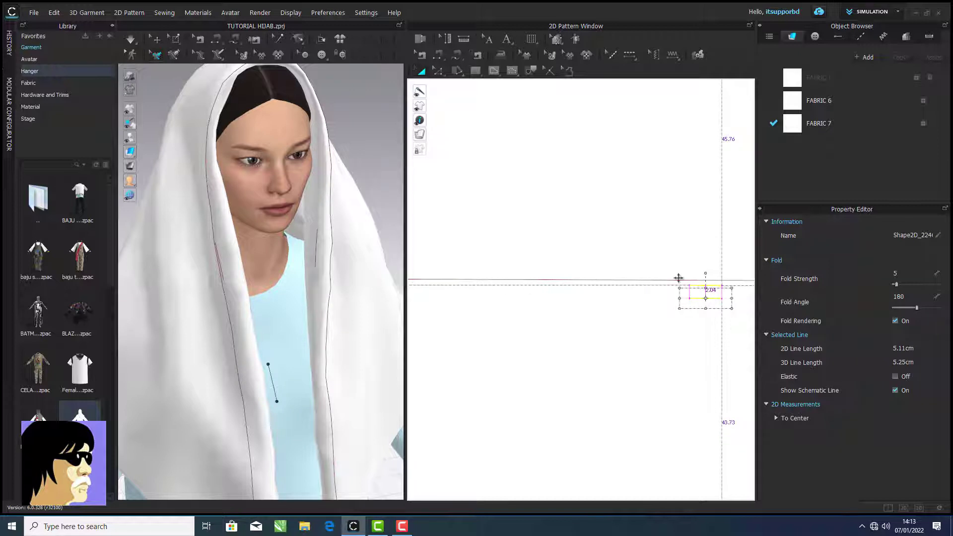
{"action": "scroll", "coordinate": [602, 259], "scroll_direction": "down", "scroll_amount": 4}
{"action": "scroll", "coordinate": [666, 278], "scroll_direction": "up", "scroll_amount": 6}
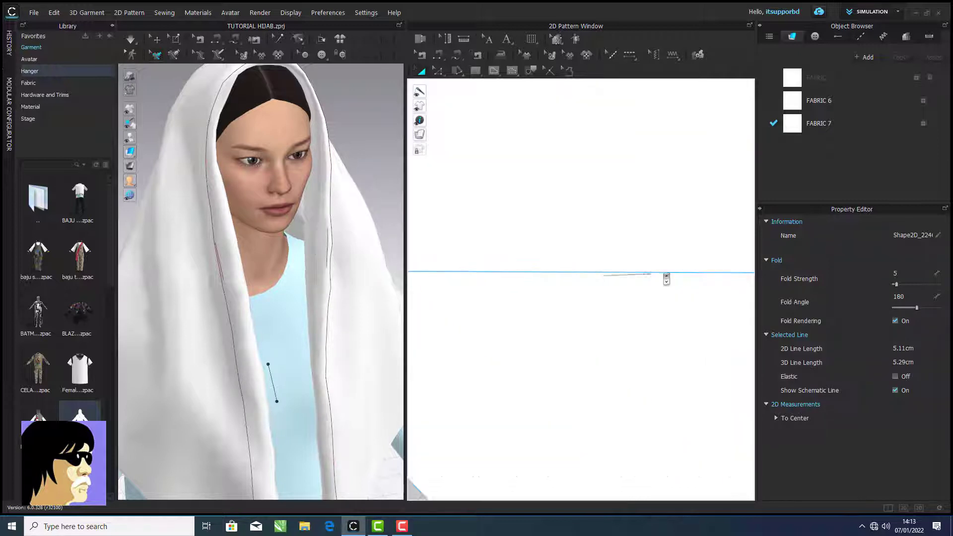
{"action": "left_click", "coordinate": [443, 78]}
{"action": "left_click", "coordinate": [465, 148]}
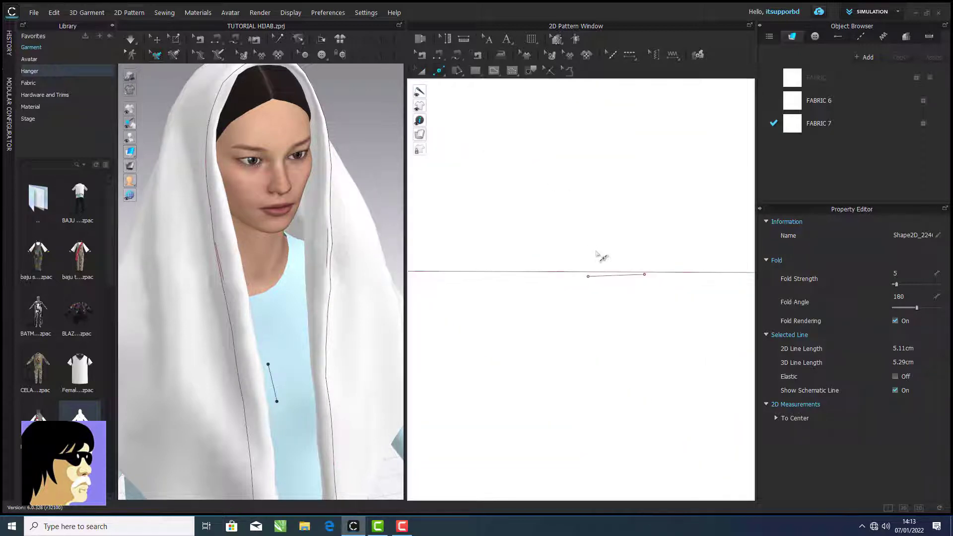
{"action": "scroll", "coordinate": [479, 206], "scroll_direction": "down", "scroll_amount": 3}
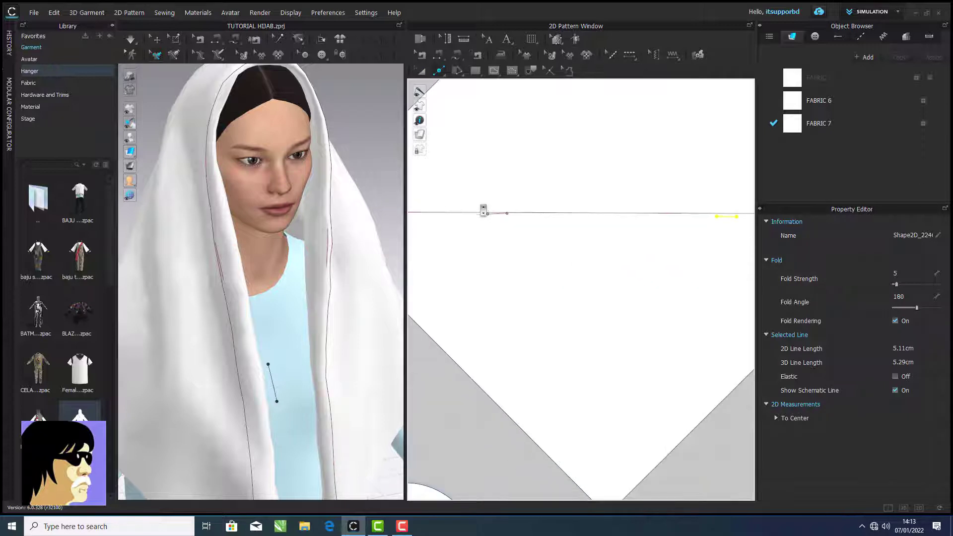
Pin a small rectangular patch of the hijab's mesh at the front edge on top of the avatar's head
{"action": "right_click_drag", "start_coordinate": [362, 233], "coordinate": [528, 171]}
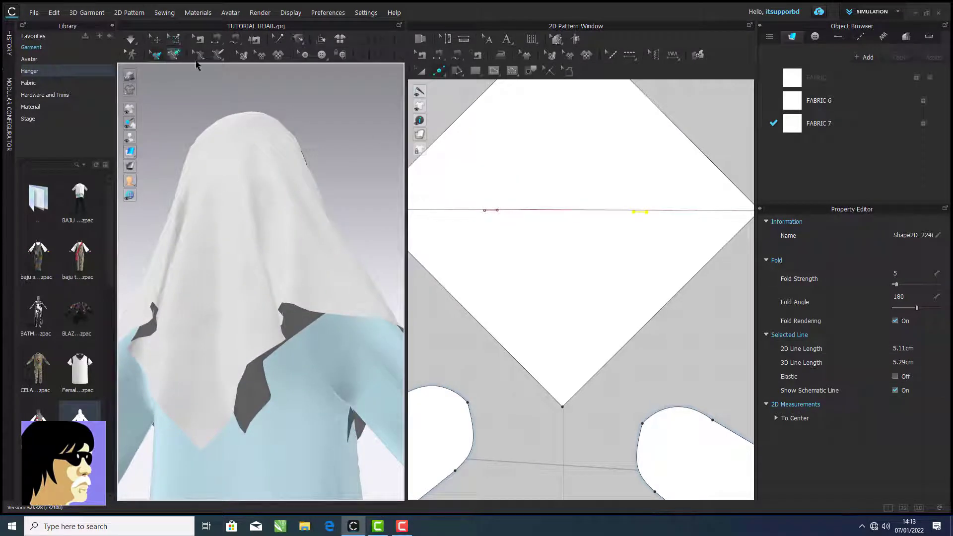
{"action": "right_click_drag", "start_coordinate": [308, 143], "coordinate": [222, 112]}
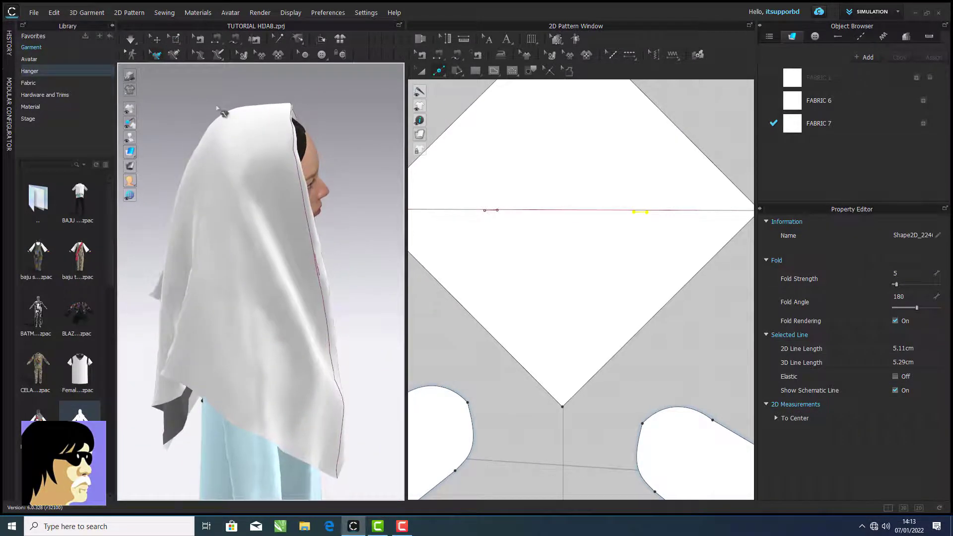
{"action": "left_click", "coordinate": [173, 41]}
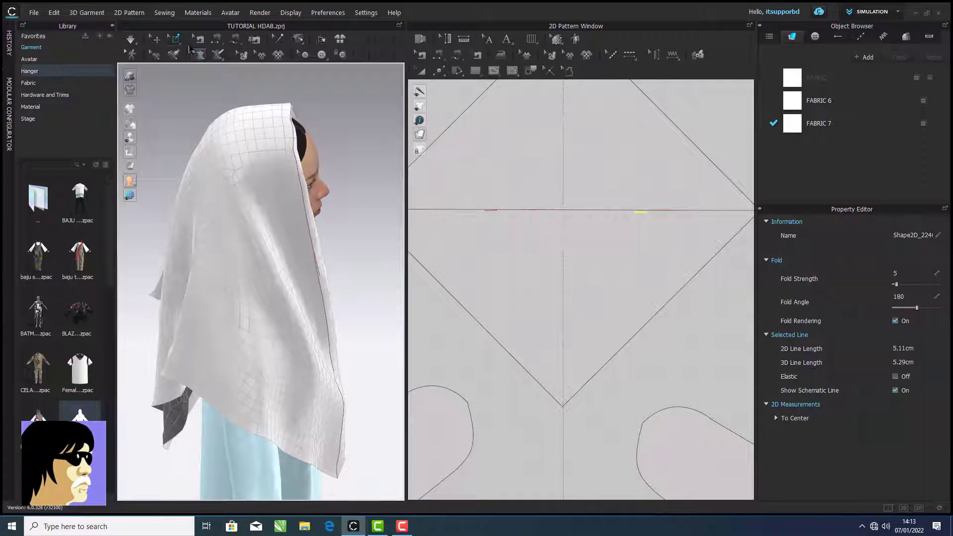
{"action": "left_click", "coordinate": [176, 40]}
{"action": "left_click", "coordinate": [191, 78]}
{"action": "right_click_drag", "start_coordinate": [283, 136], "coordinate": [190, 192]}
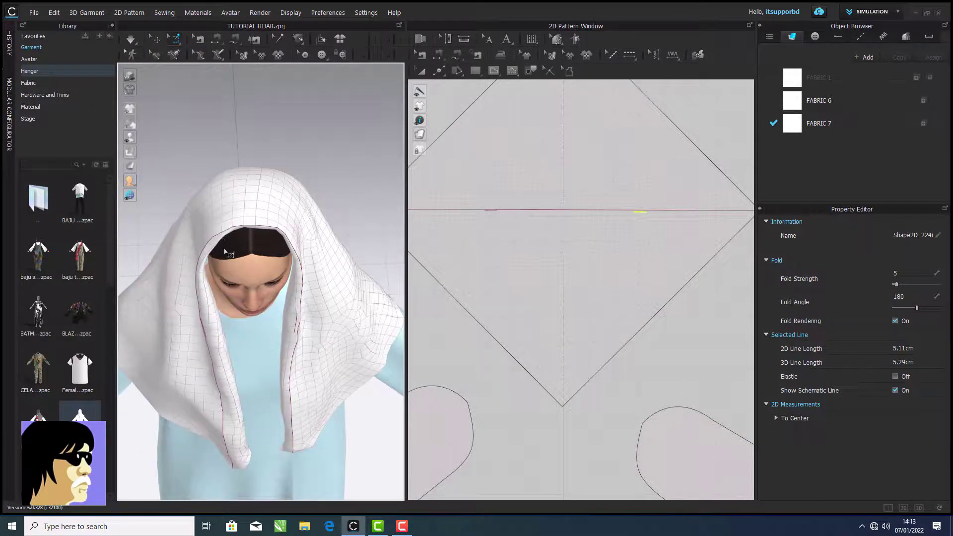
{"action": "left_click_drag", "start_coordinate": [228, 241], "coordinate": [275, 192]}
Sew the two short internal lines together with Segment Sewing to join the hijab's front sides below the chin
{"action": "right_click_drag", "start_coordinate": [308, 224], "coordinate": [328, 169]}
{"action": "scroll", "coordinate": [329, 170], "scroll_direction": "down", "scroll_amount": 2}
{"action": "middle_click_drag", "start_coordinate": [329, 170], "coordinate": [346, 259]}
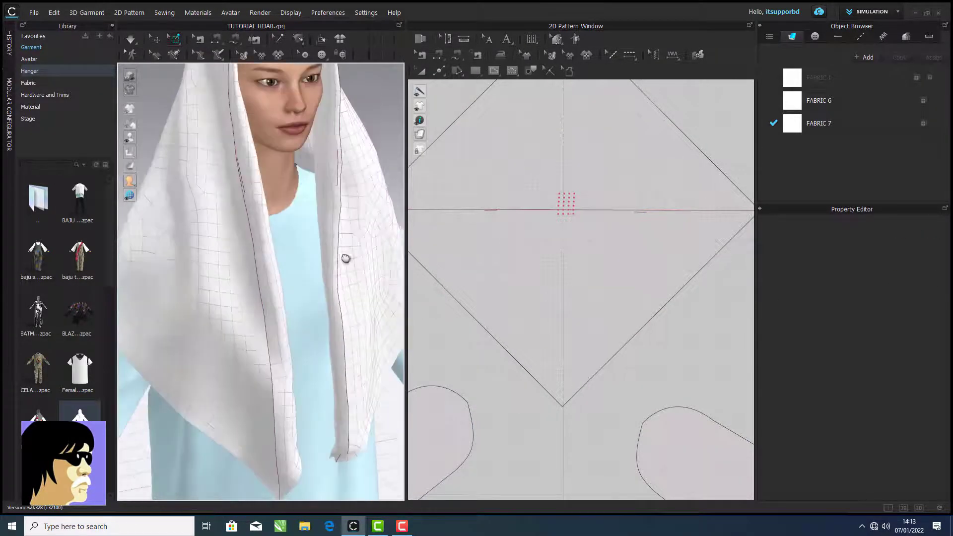
{"action": "scroll", "coordinate": [346, 258], "scroll_direction": "down", "scroll_amount": 3}
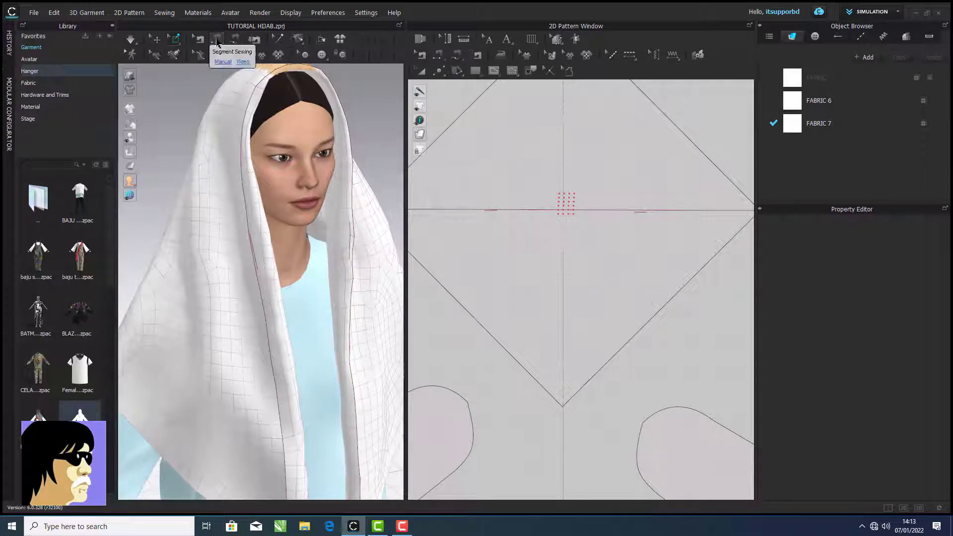
{"action": "left_click", "coordinate": [216, 43]}
{"action": "left_click", "coordinate": [238, 54]}
{"action": "left_click", "coordinate": [249, 234]}
{"action": "left_click", "coordinate": [257, 268]}
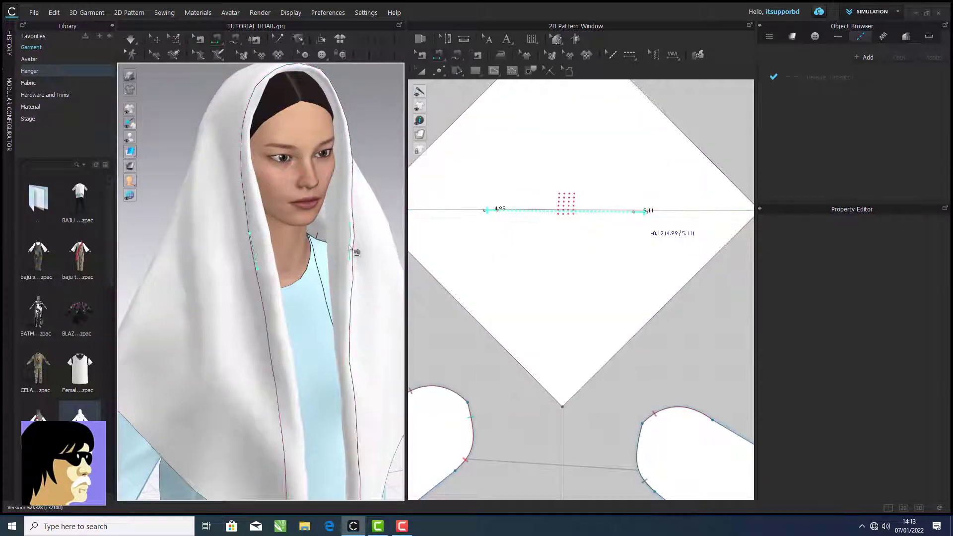
{"action": "scroll", "coordinate": [384, 189], "scroll_direction": "down", "scroll_amount": 3}
{"action": "right_click_drag", "start_coordinate": [385, 189], "coordinate": [253, 193]}
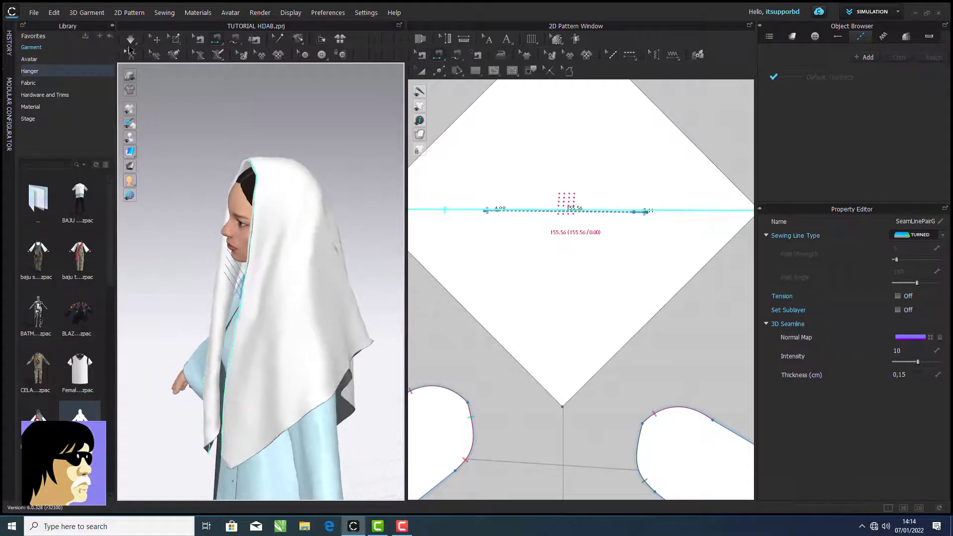
Simulate the sewn hijab and pull its fabric into place around the face and chin from both sides
{"action": "left_click", "coordinate": [130, 39]}
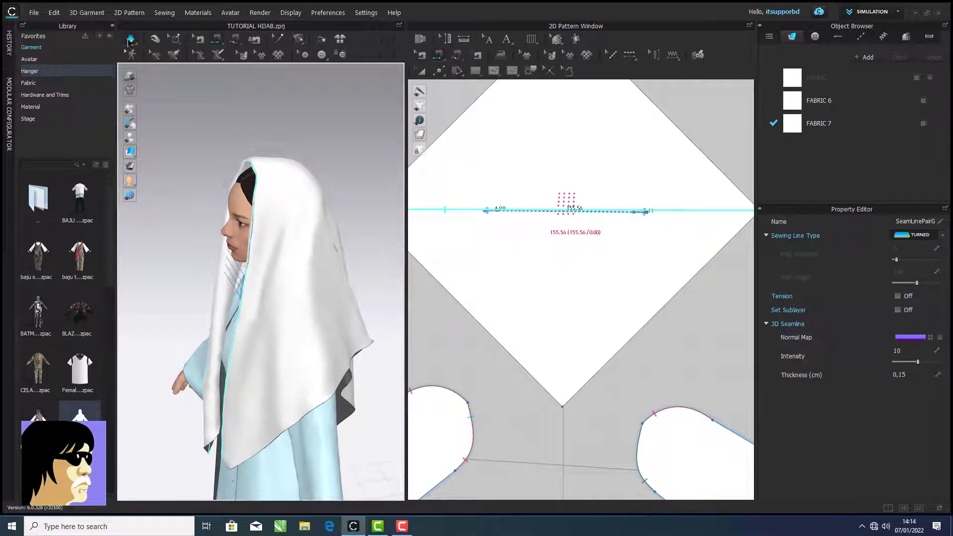
{"action": "right_click_drag", "start_coordinate": [219, 151], "coordinate": [331, 205]}
{"action": "left_click", "coordinate": [304, 238]}
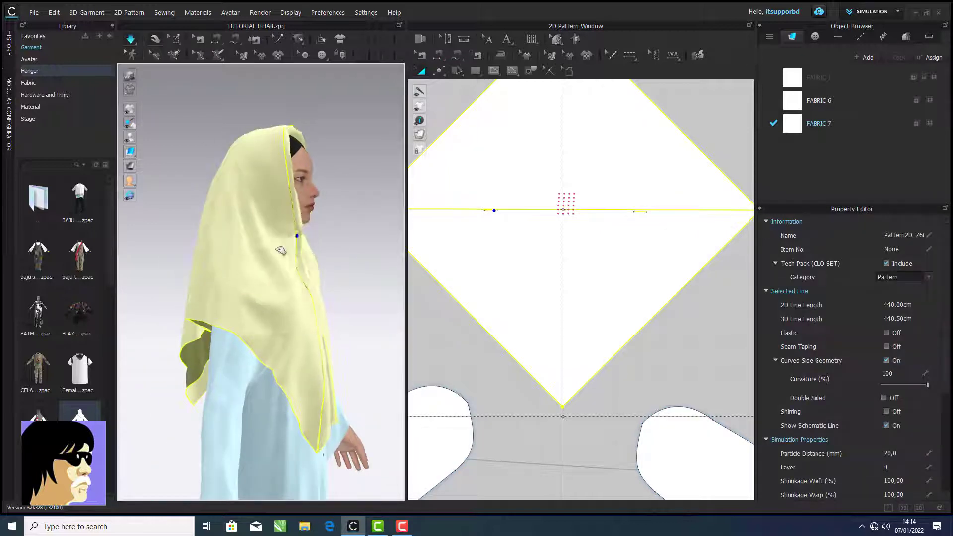
{"action": "right_click_drag", "start_coordinate": [342, 241], "coordinate": [141, 251]}
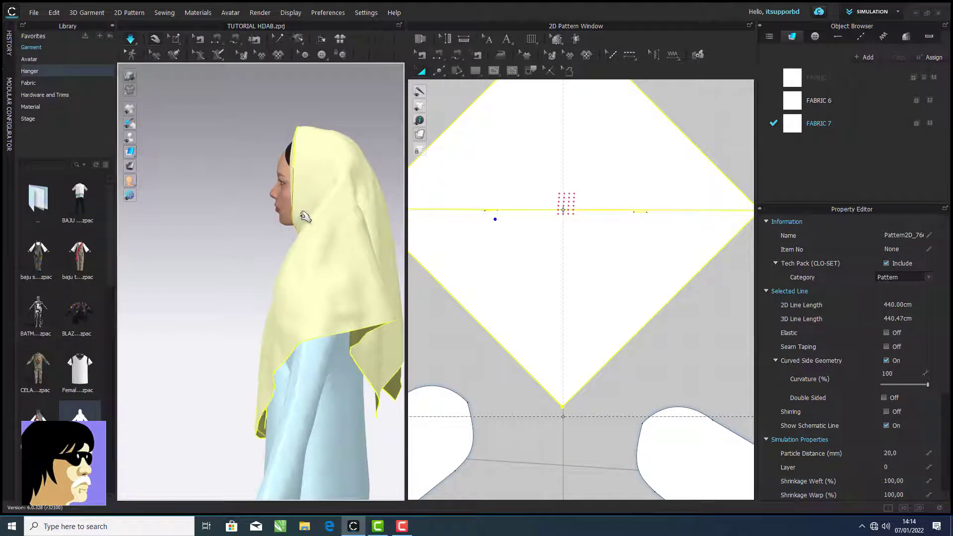
{"action": "right_click_drag", "start_coordinate": [322, 243], "coordinate": [258, 113]}
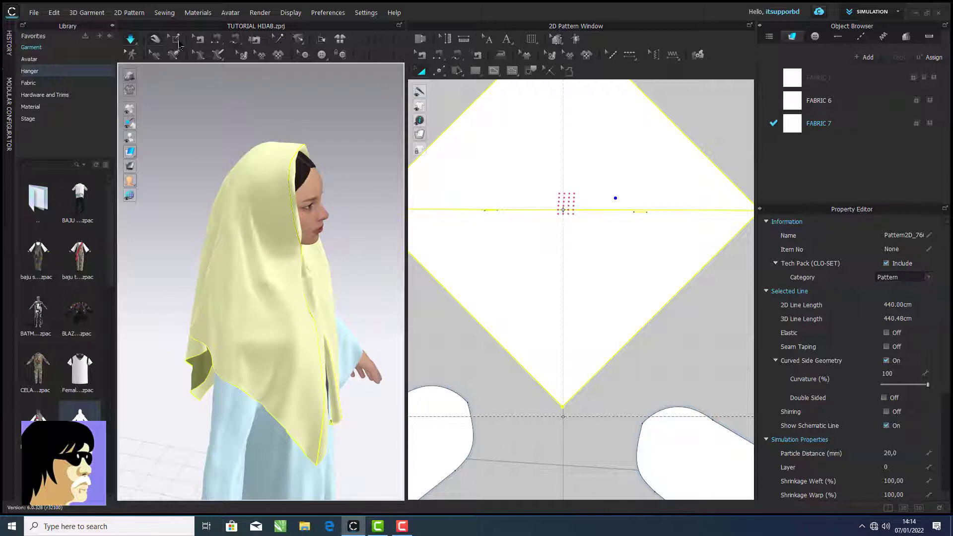
Move the pinned patch on top of the head forward so the hijab's front edge projects over the forehead
{"action": "left_click", "coordinate": [176, 39]}
{"action": "scroll", "coordinate": [306, 133], "scroll_direction": "up", "scroll_amount": 2}
{"action": "middle_click_drag", "start_coordinate": [307, 133], "coordinate": [295, 171]}
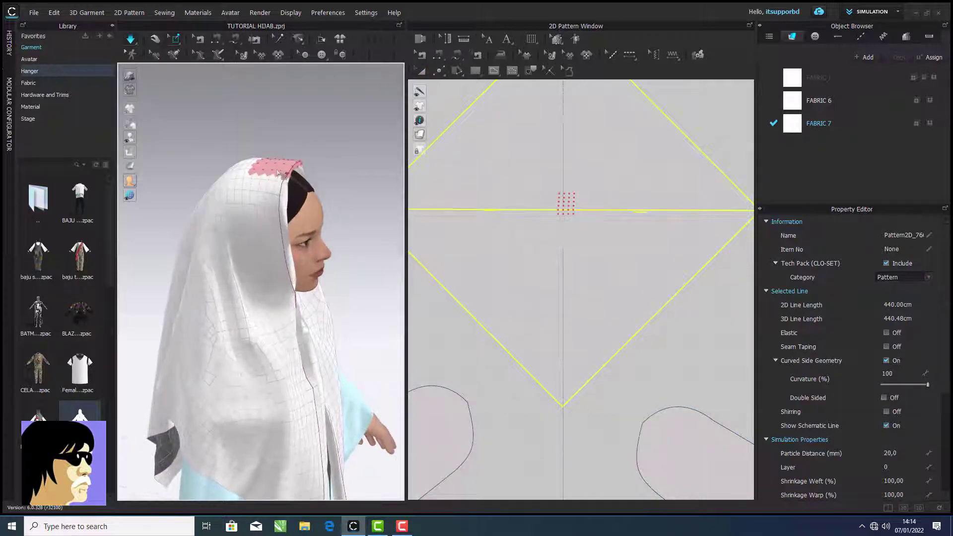
{"action": "left_click", "coordinate": [293, 169]}
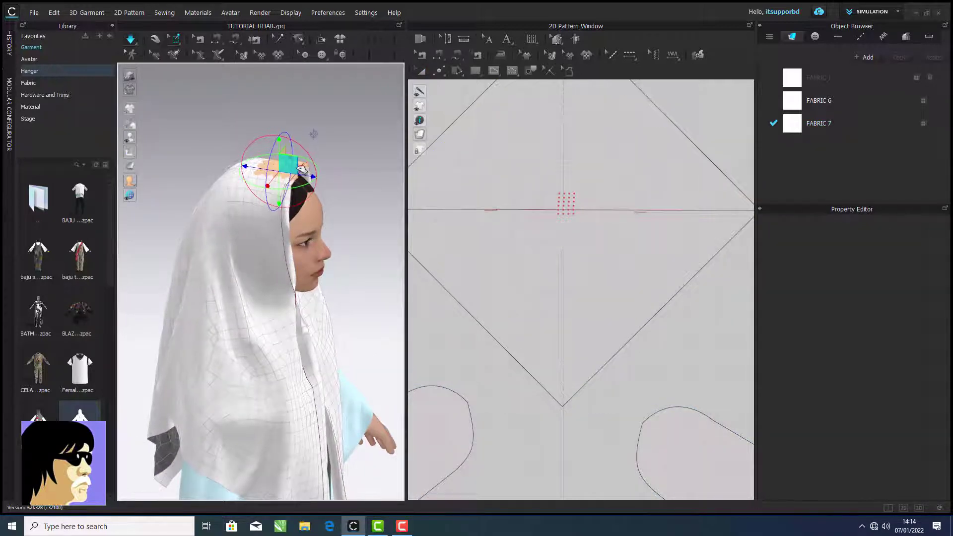
{"action": "left_click_drag", "start_coordinate": [311, 170], "coordinate": [317, 174]}
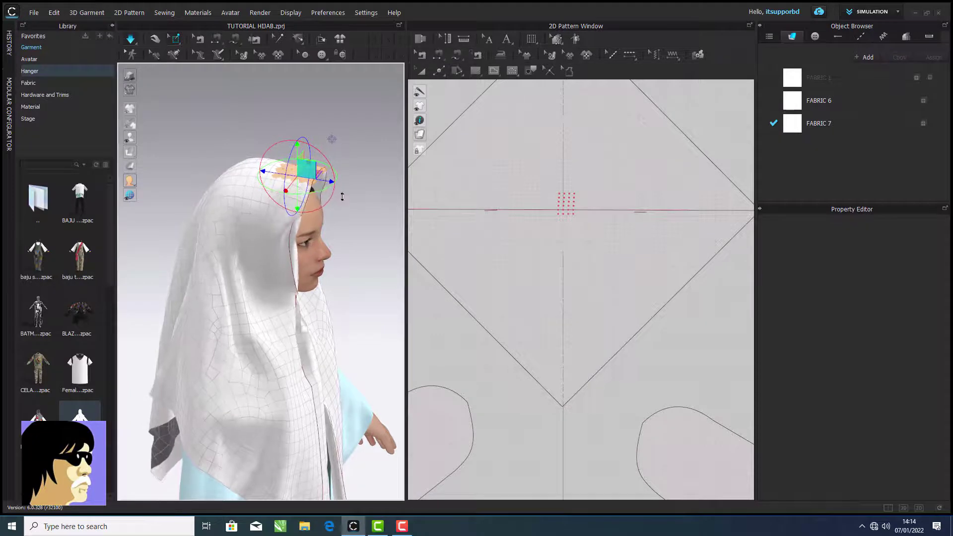
Pull the hijab's fabric beside the chin and neck into shape on both sides of the face
{"action": "right_click_drag", "start_coordinate": [342, 196], "coordinate": [187, 191]}
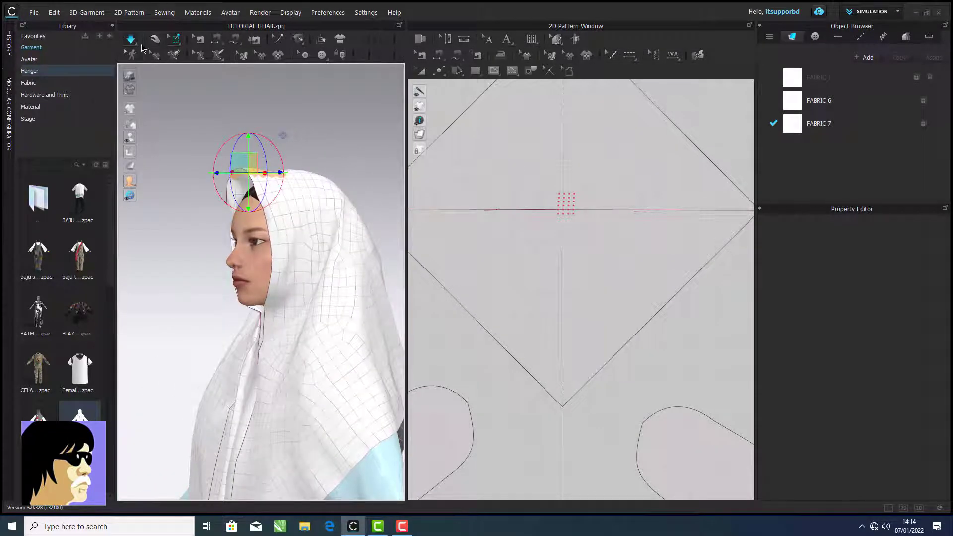
{"action": "left_click", "coordinate": [155, 41]}
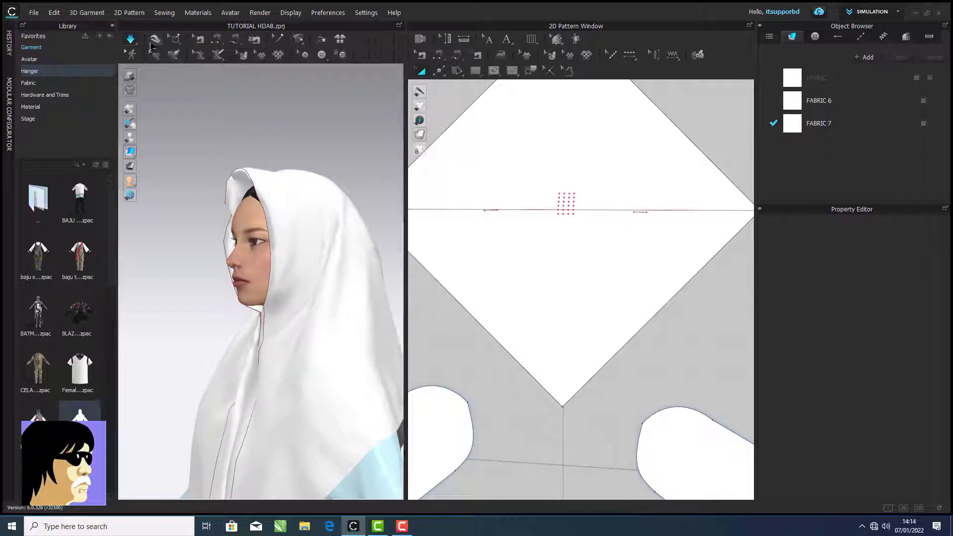
{"action": "left_click", "coordinate": [276, 321]}
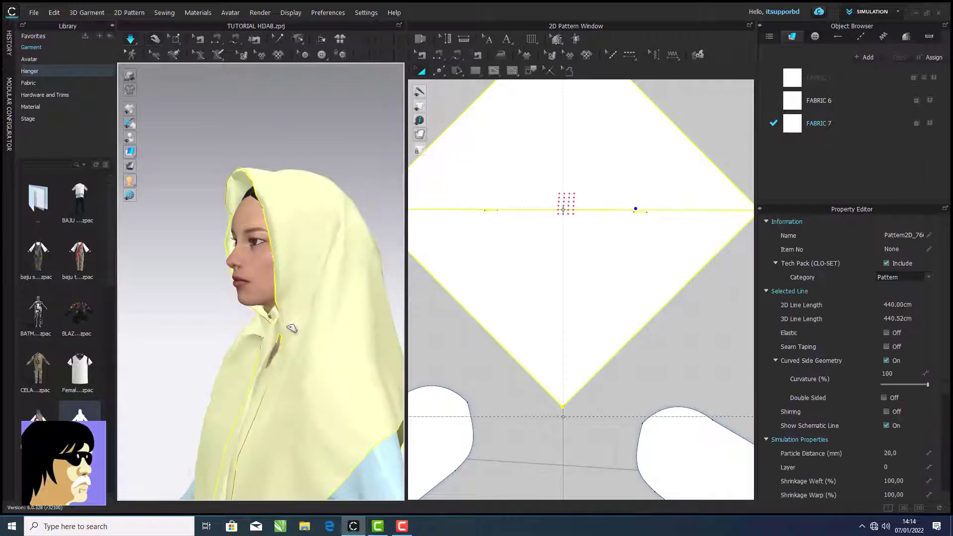
{"action": "right_click_drag", "start_coordinate": [315, 324], "coordinate": [467, 322]}
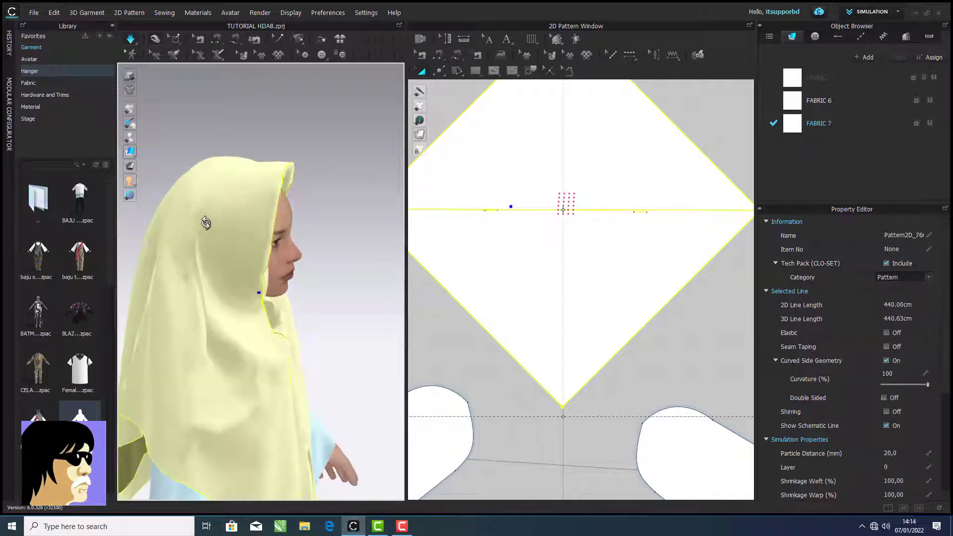
Examine the hijab's drape and its pinned patch from both sides and the front of the avatar
{"action": "left_click", "coordinate": [176, 39]}
{"action": "left_click", "coordinate": [277, 174]}
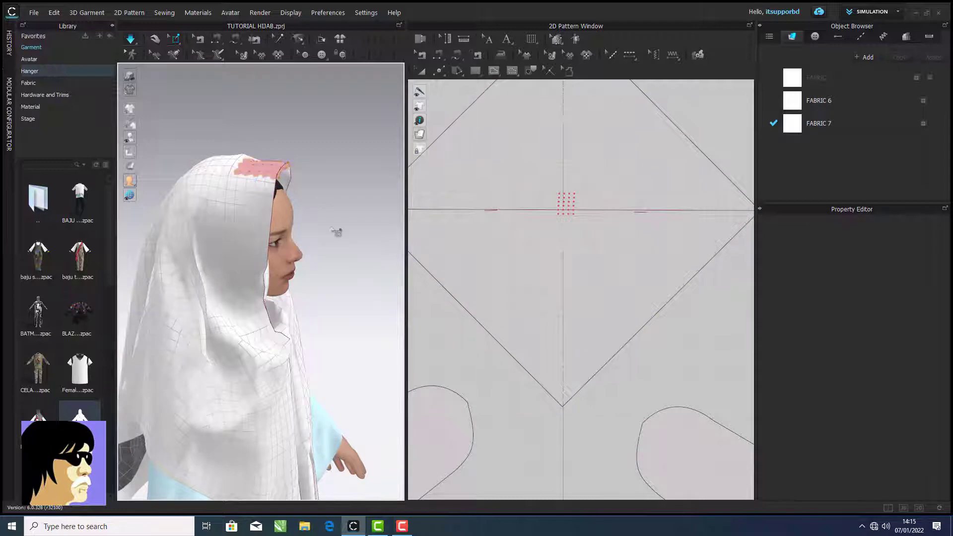
{"action": "right_click_drag", "start_coordinate": [336, 229], "coordinate": [151, 206]}
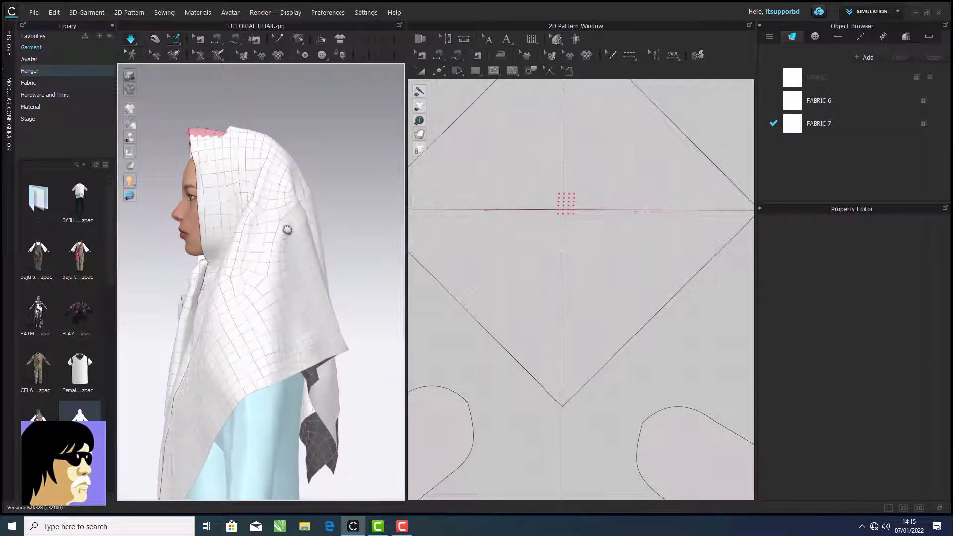
{"action": "right_click_drag", "start_coordinate": [288, 230], "coordinate": [430, 195]}
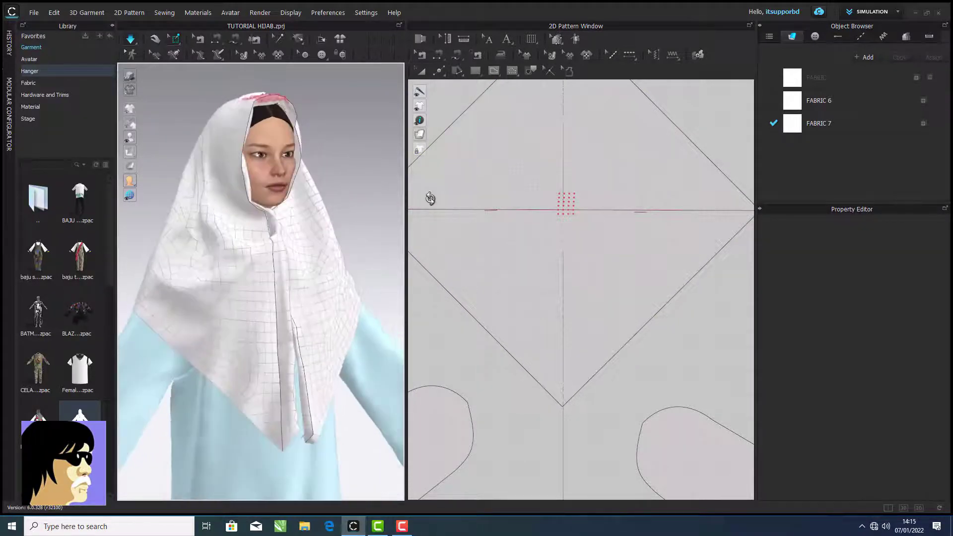
{"action": "left_click", "coordinate": [401, 526]}
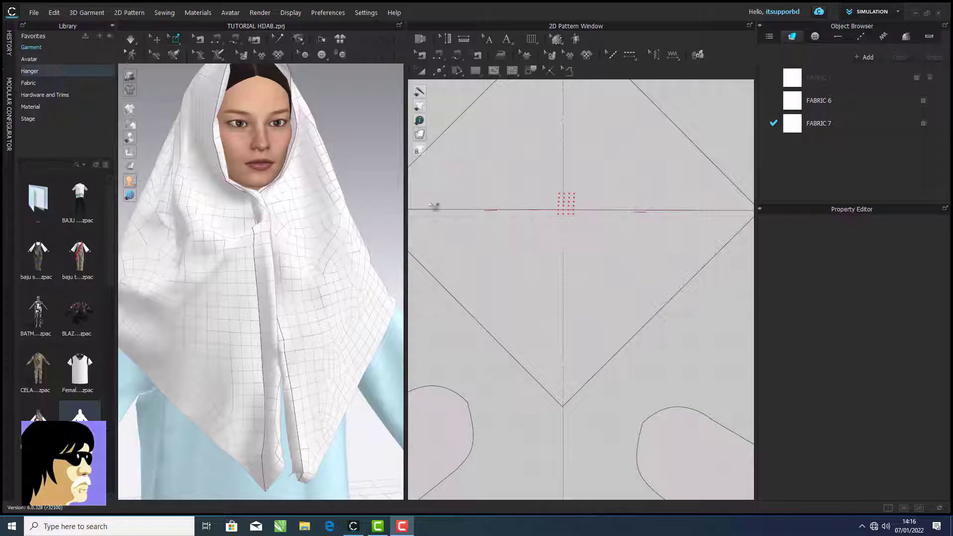
{"action": "scroll", "coordinate": [390, 164], "scroll_direction": "down", "scroll_amount": 2}
{"action": "scroll", "coordinate": [321, 179], "scroll_direction": "up", "scroll_amount": 3}
{"action": "scroll", "coordinate": [320, 179], "scroll_direction": "down", "scroll_amount": 1}
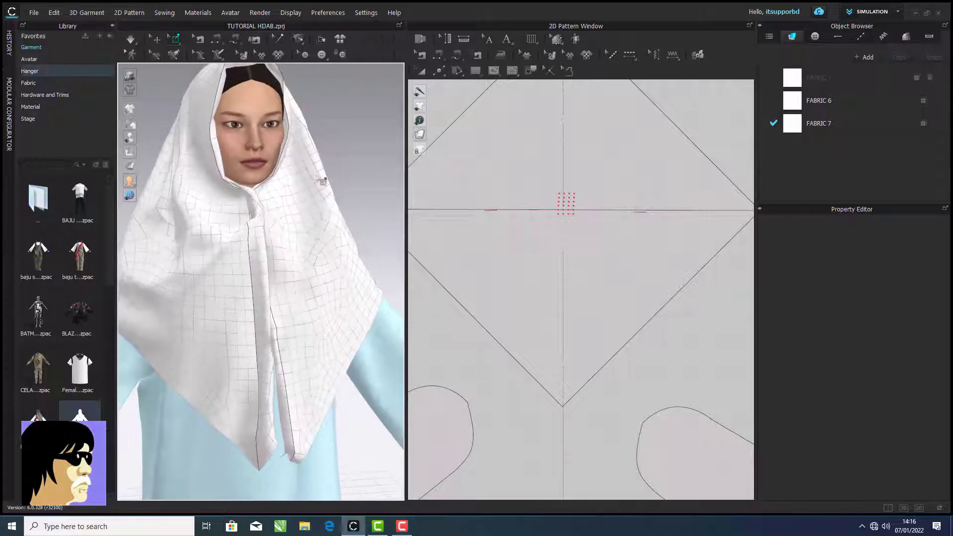
Simulate the garment to settle the hijab around the avatar's head and shoulders
{"action": "left_click", "coordinate": [130, 39]}
{"action": "scroll", "coordinate": [240, 185], "scroll_direction": "down", "scroll_amount": 3}
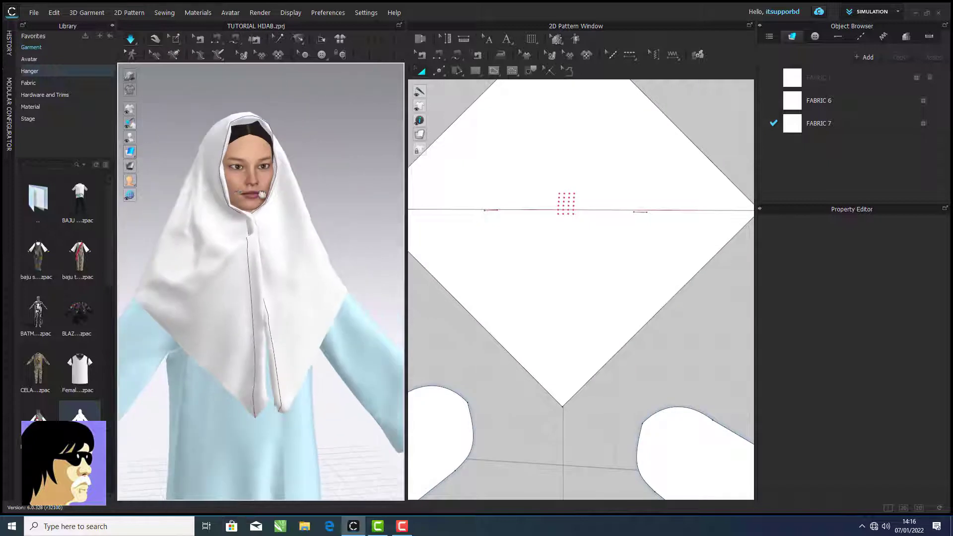
{"action": "right_click_drag", "start_coordinate": [249, 188], "coordinate": [304, 185]}
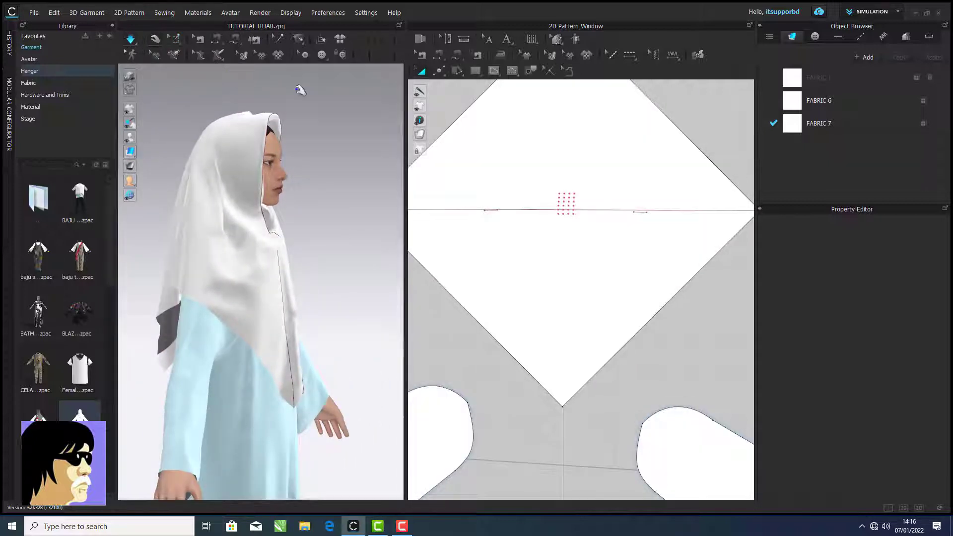
{"action": "left_click", "coordinate": [131, 40]}
Try to pin the side of the hijab beside the face with Pin (Lasso)
{"action": "left_click", "coordinate": [174, 42]}
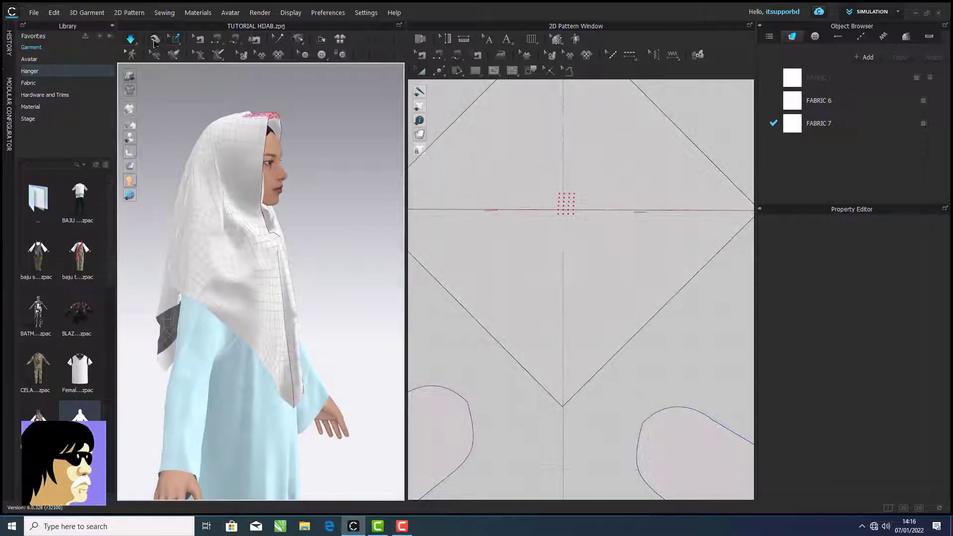
{"action": "left_click", "coordinate": [177, 44]}
{"action": "left_click", "coordinate": [195, 91]}
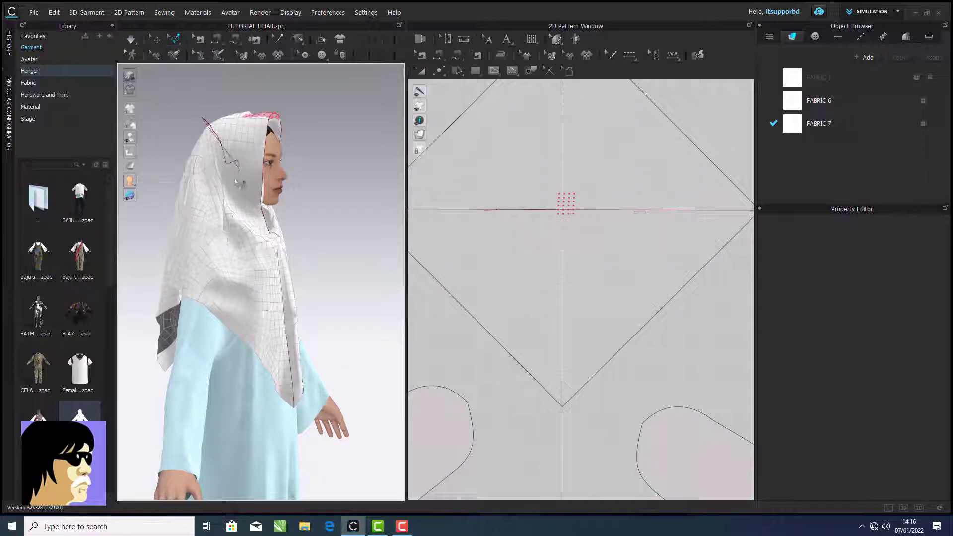
{"action": "left_click_drag", "start_coordinate": [326, 156], "coordinate": [195, 121]}
{"action": "right_click_drag", "start_coordinate": [308, 159], "coordinate": [149, 159]}
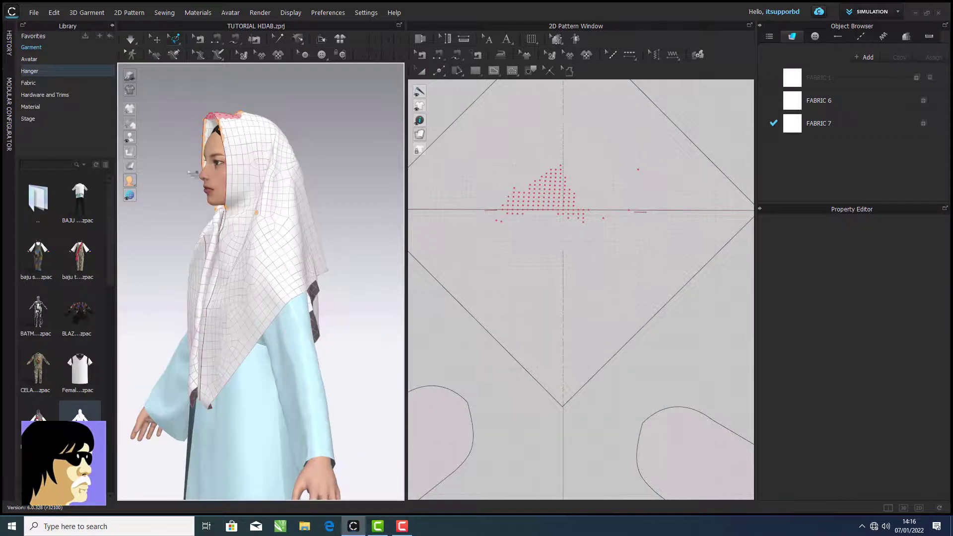
Pin the hijab's fabric around the face on both sides of the head with Pin (Lasso), working from side views
{"action": "right_click", "coordinate": [281, 109]}
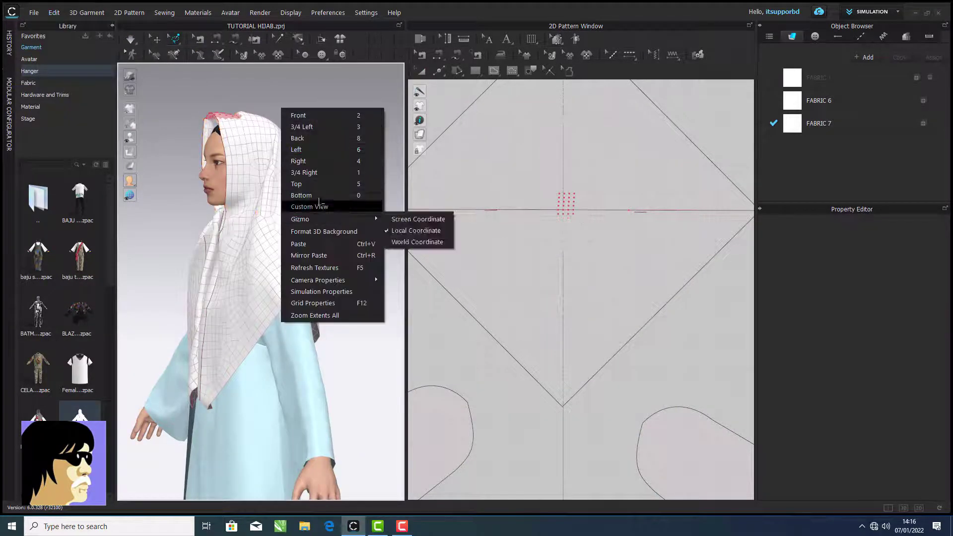
{"action": "left_click", "coordinate": [318, 150]}
{"action": "scroll", "coordinate": [318, 189], "scroll_direction": "up", "scroll_amount": 4}
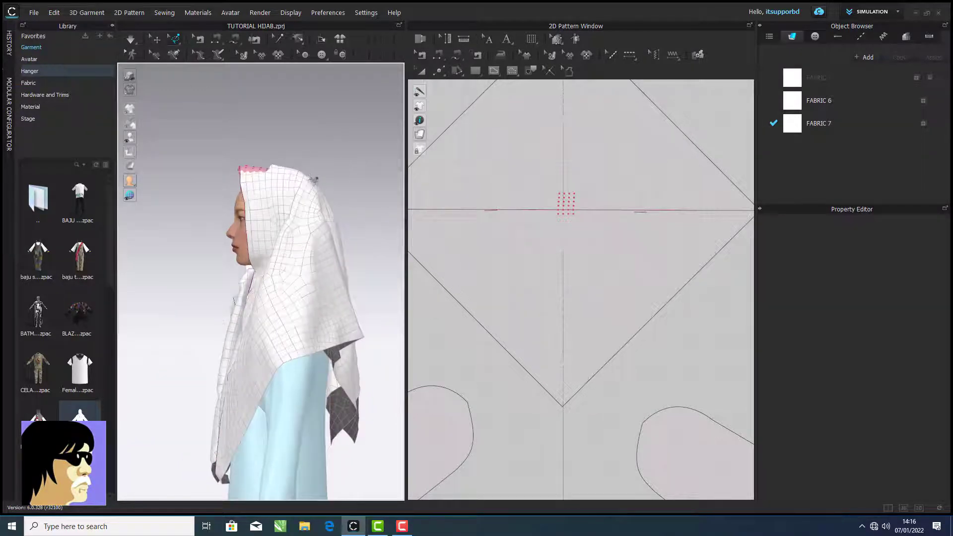
{"action": "left_click_drag", "start_coordinate": [254, 268], "coordinate": [293, 157]}
{"action": "right_click_drag", "start_coordinate": [274, 195], "coordinate": [474, 188]}
{"action": "right_click_drag", "start_coordinate": [332, 267], "coordinate": [343, 273]}
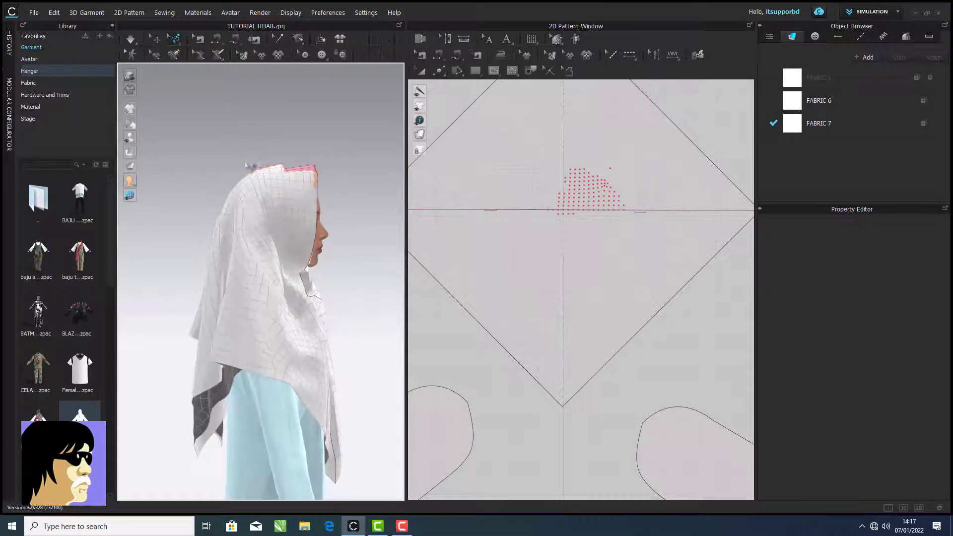
{"action": "right_click_drag", "start_coordinate": [347, 153], "coordinate": [167, 68]}
Pin the lower front tip on the avatar's right side with Pin (Box) and start the simulation
{"action": "left_click", "coordinate": [177, 40]}
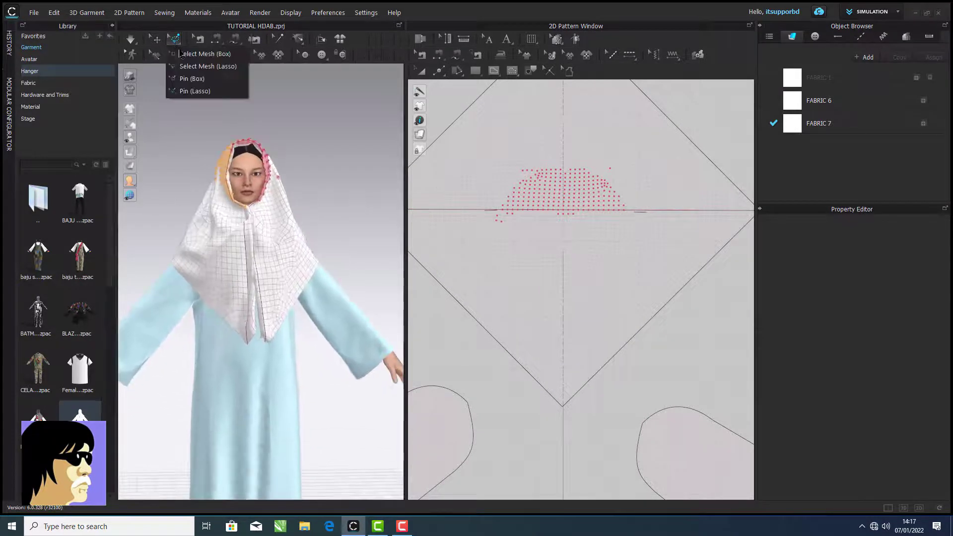
{"action": "left_click", "coordinate": [193, 79]}
{"action": "right_click_drag", "start_coordinate": [271, 311], "coordinate": [318, 325]}
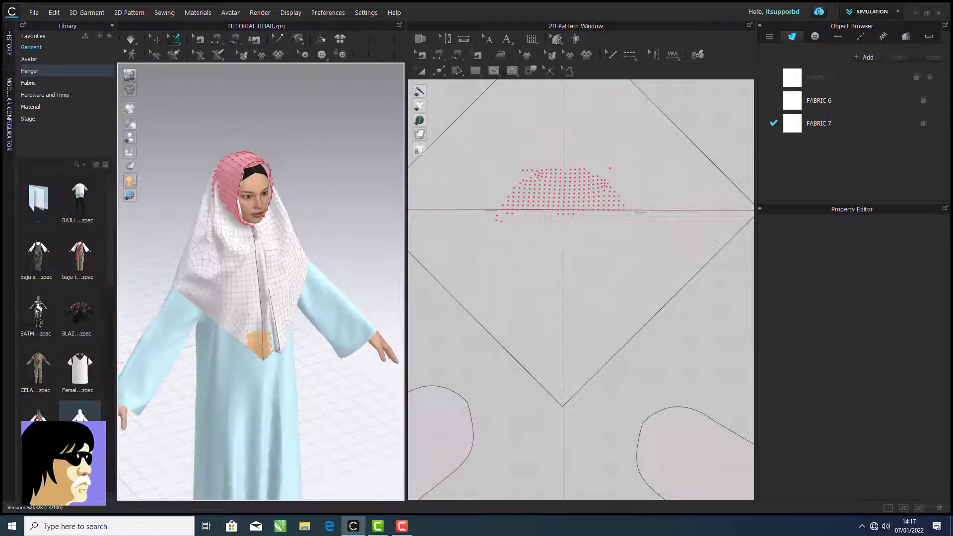
{"action": "key", "text": "space"}
{"action": "key", "text": "q"}
Show the pins on the 3D garment while it is simulating
{"action": "left_click_drag", "start_coordinate": [264, 349], "coordinate": [266, 353]}
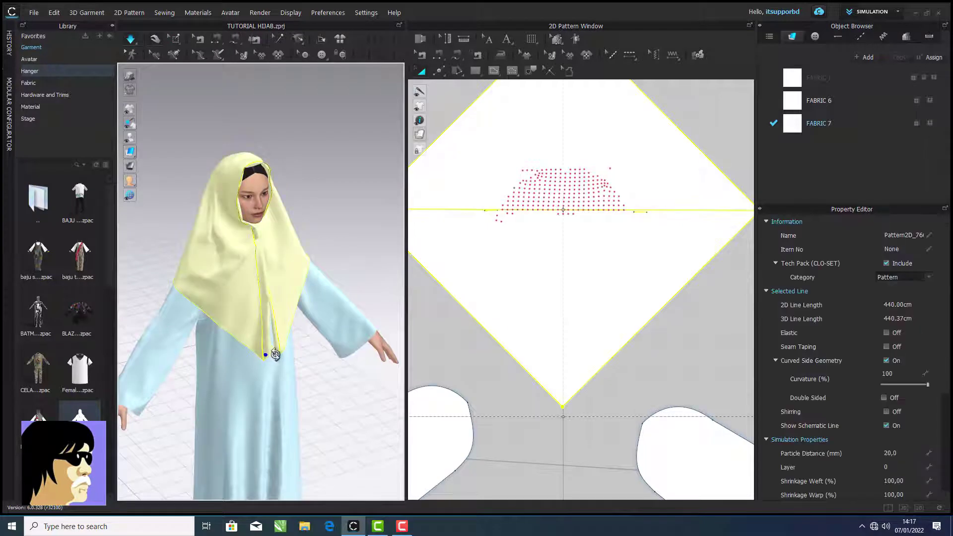
{"action": "right_click_drag", "start_coordinate": [275, 354], "coordinate": [251, 350]}
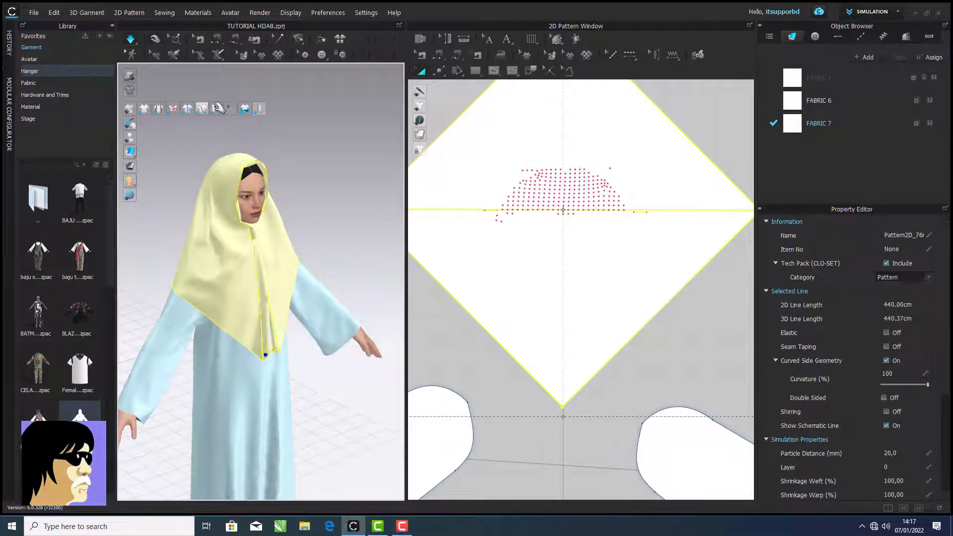
{"action": "left_click", "coordinate": [217, 106]}
{"action": "right_click_drag", "start_coordinate": [278, 253], "coordinate": [285, 254]}
Move the pinned front tip across the chest and past the avatar's left shoulder, wrapping the fabric below the chin
{"action": "left_click", "coordinate": [264, 348]}
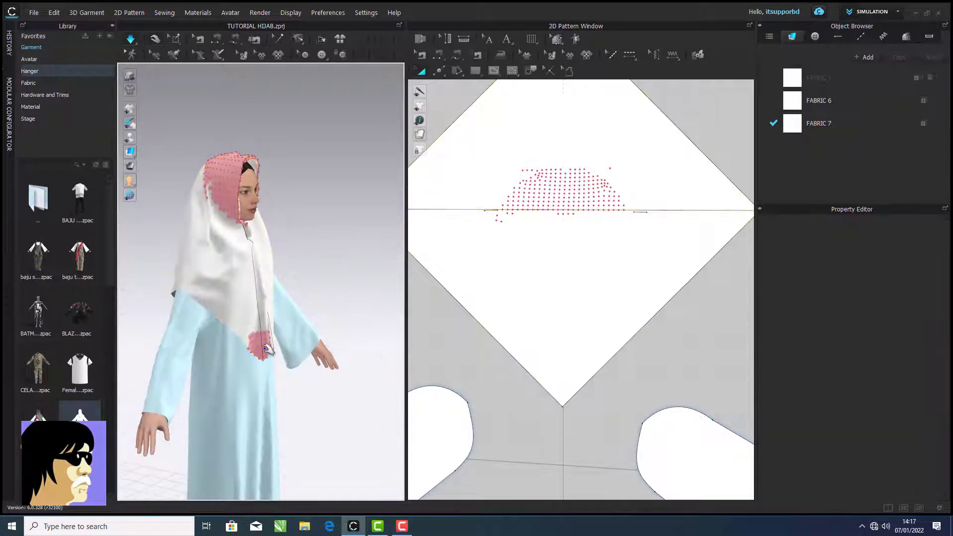
{"action": "right_click_drag", "start_coordinate": [267, 351], "coordinate": [281, 358]}
{"action": "left_click_drag", "start_coordinate": [281, 358], "coordinate": [304, 277]}
{"action": "right_click_drag", "start_coordinate": [304, 276], "coordinate": [348, 326]}
{"action": "middle_click_drag", "start_coordinate": [348, 325], "coordinate": [248, 249]}
{"action": "left_click_drag", "start_coordinate": [225, 246], "coordinate": [273, 270]}
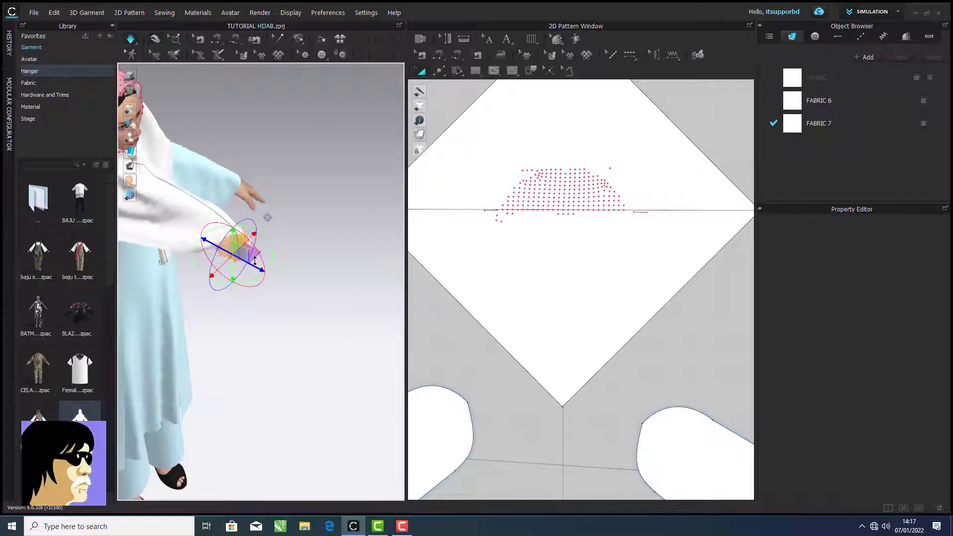
{"action": "right_click_drag", "start_coordinate": [273, 271], "coordinate": [218, 208]}
{"action": "left_click_drag", "start_coordinate": [202, 237], "coordinate": [316, 254]}
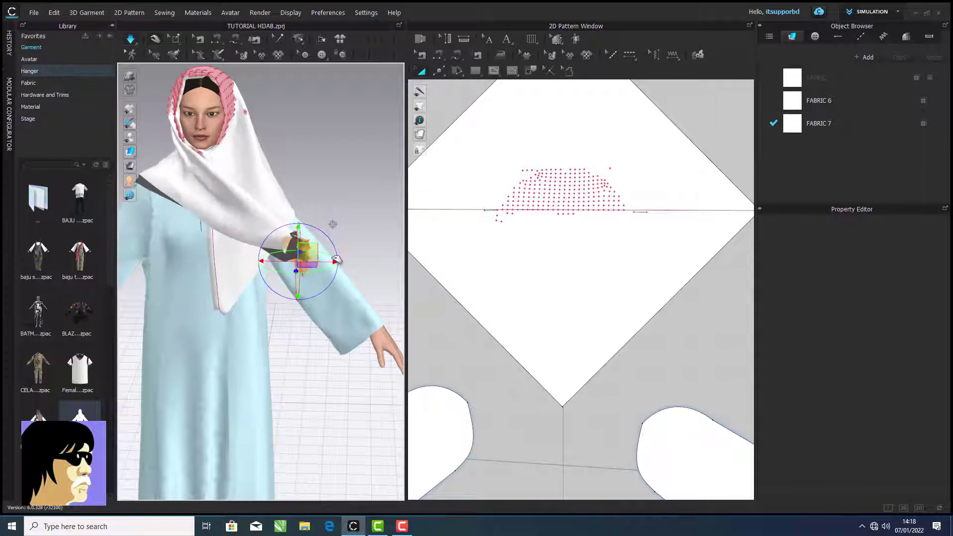
{"action": "right_click_drag", "start_coordinate": [316, 254], "coordinate": [277, 302]}
{"action": "left_click_drag", "start_coordinate": [294, 295], "coordinate": [516, 258]}
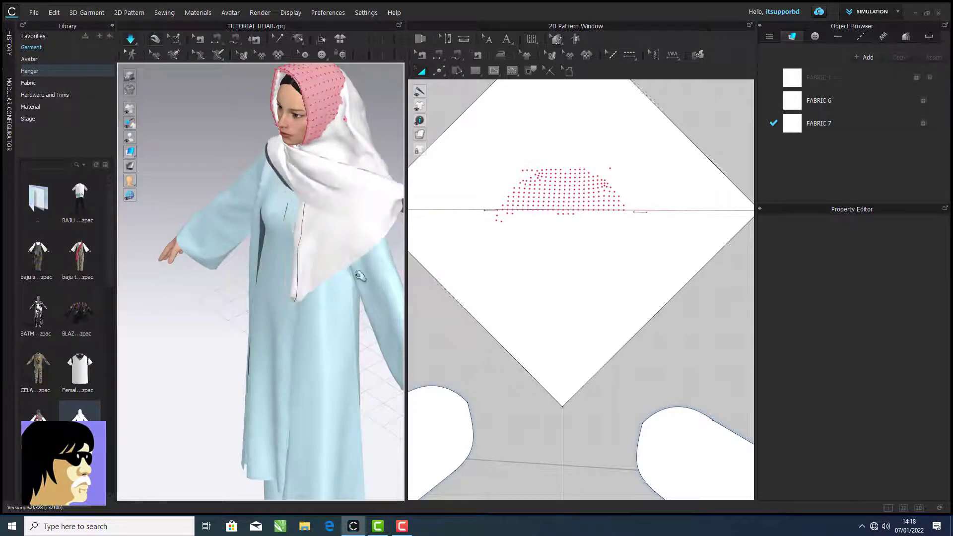
Pin the other front tip, hanging on the avatar's left side, with Pin (Box)
{"action": "middle_click_drag", "start_coordinate": [298, 258], "coordinate": [214, 221]}
{"action": "left_click", "coordinate": [175, 40]}
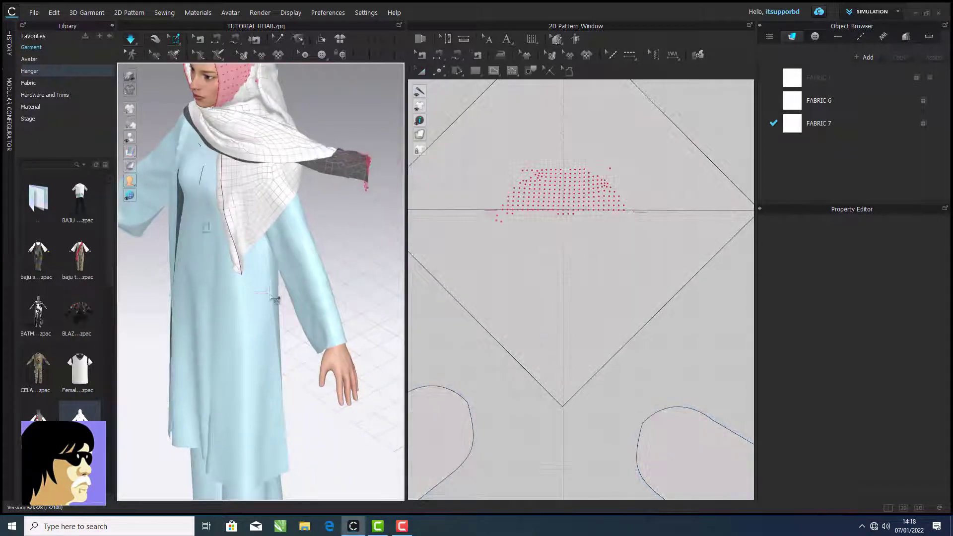
{"action": "right_click_drag", "start_coordinate": [274, 297], "coordinate": [284, 213]}
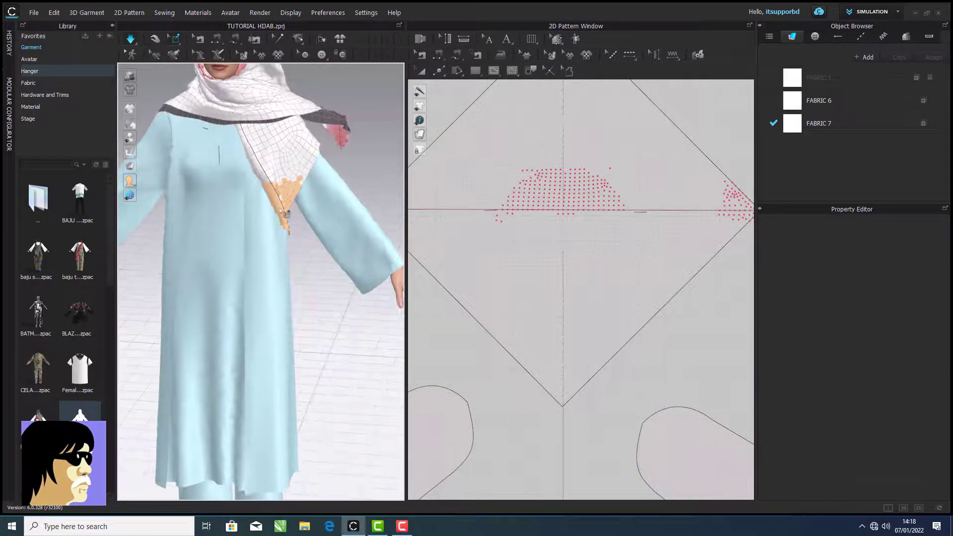
Move the hanging front tip in front of the avatar's body with the simulation running and delete its pins
{"action": "left_click", "coordinate": [155, 40]}
{"action": "scroll", "coordinate": [280, 205], "scroll_direction": "down", "scroll_amount": 2}
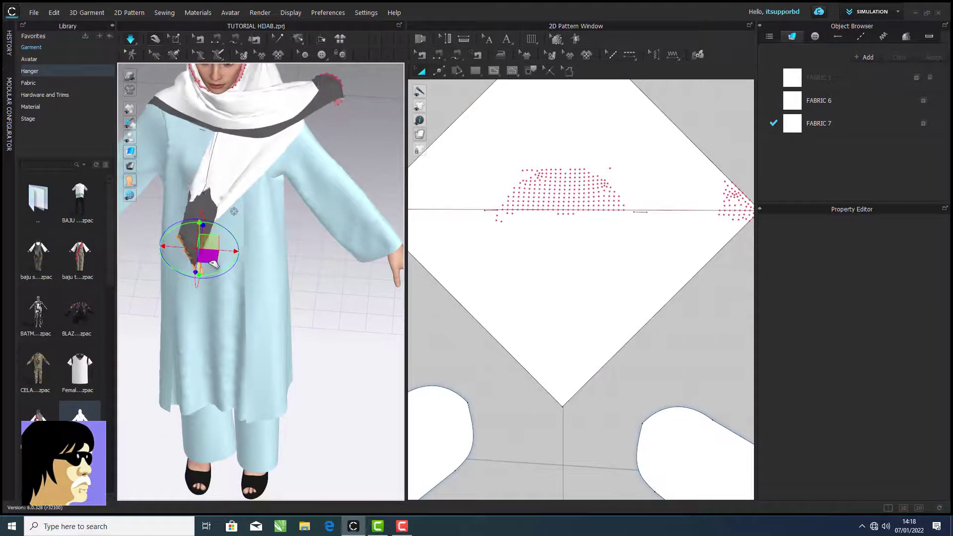
{"action": "right_click", "coordinate": [203, 259]}
{"action": "left_click", "coordinate": [221, 262]}
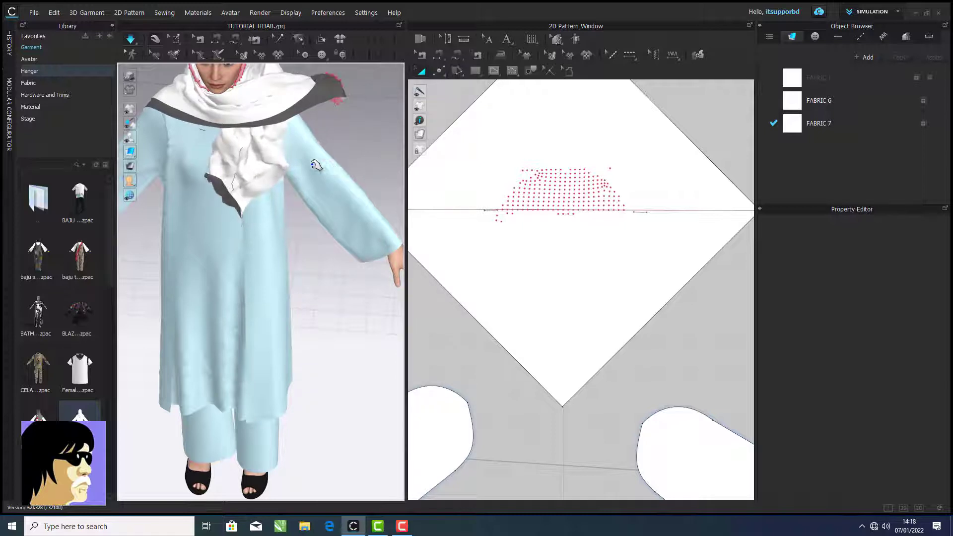
Move the pinned end of the wrap behind the avatar and up toward shoulder height
{"action": "right_click_drag", "start_coordinate": [316, 166], "coordinate": [321, 278]}
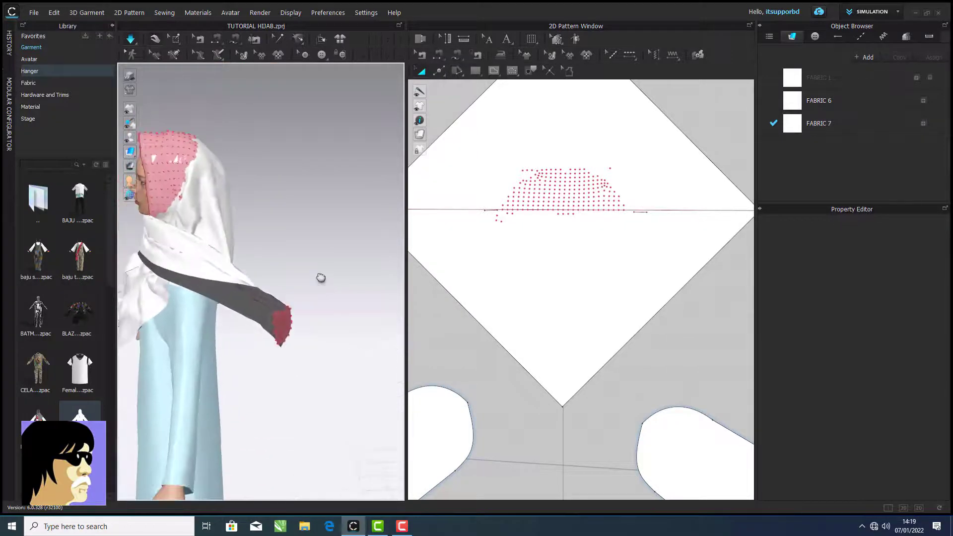
{"action": "middle_click_drag", "start_coordinate": [321, 278], "coordinate": [331, 253]}
{"action": "left_click", "coordinate": [294, 304]}
{"action": "right_click_drag", "start_coordinate": [313, 318], "coordinate": [278, 316]}
{"action": "left_click_drag", "start_coordinate": [309, 306], "coordinate": [346, 224]}
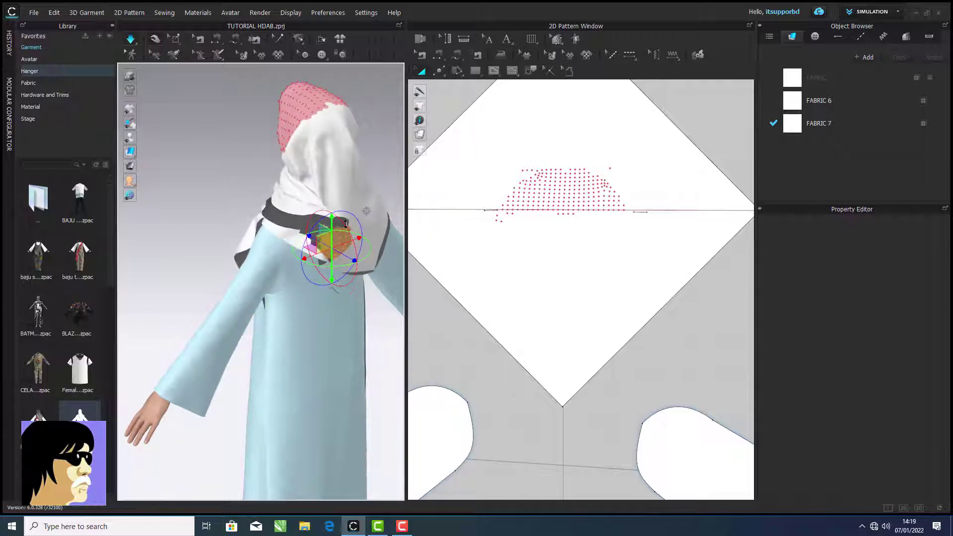
Pull the hanging front tip downward to straighten its folds over the chest
{"action": "right_click_drag", "start_coordinate": [350, 221], "coordinate": [449, 239]}
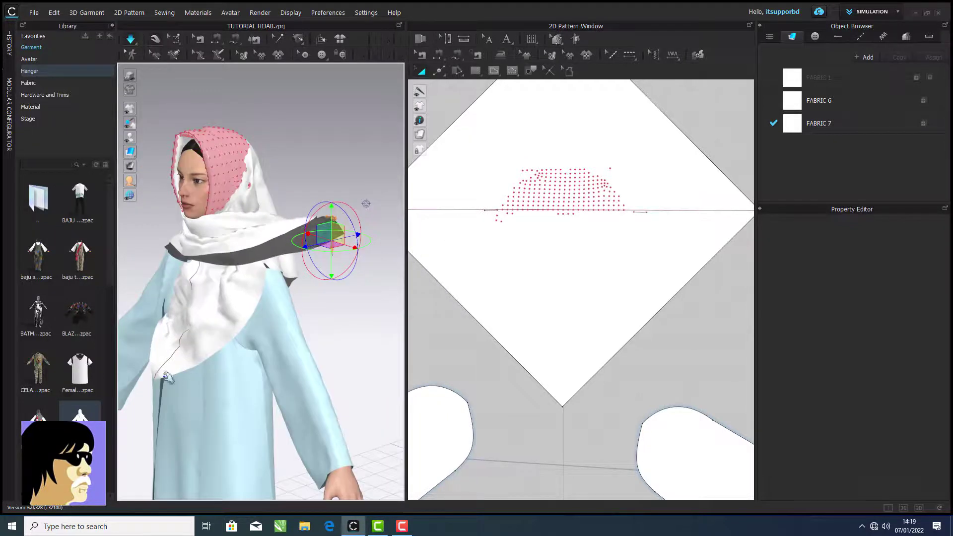
{"action": "left_click", "coordinate": [164, 410]}
{"action": "left_click_drag", "start_coordinate": [161, 408], "coordinate": [196, 463]}
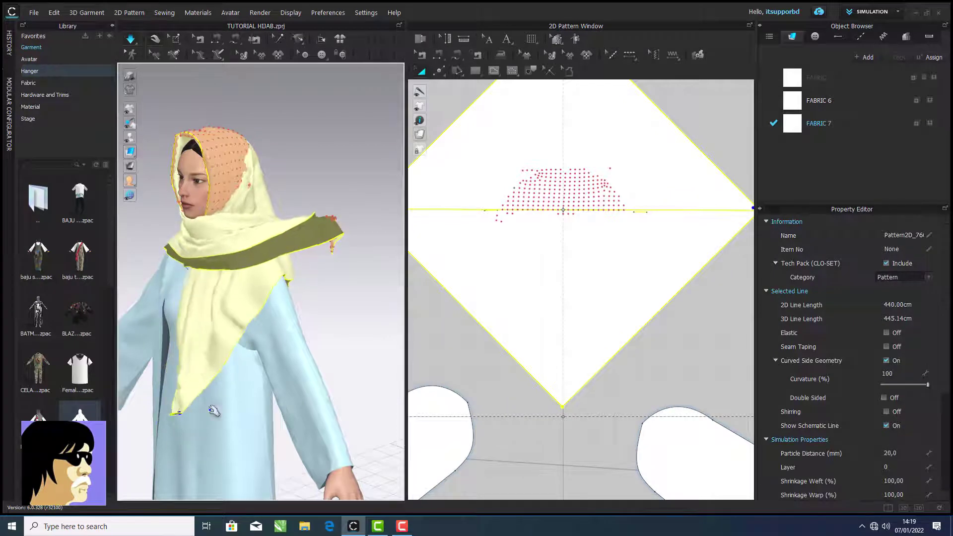
Move the wrap's pinned end farther back behind the shoulder and adjust the fabric at the neck below the chin
{"action": "right_click_drag", "start_coordinate": [229, 359], "coordinate": [137, 236]}
{"action": "scroll", "coordinate": [134, 234], "scroll_direction": "down", "scroll_amount": 4}
{"action": "left_click", "coordinate": [341, 240]}
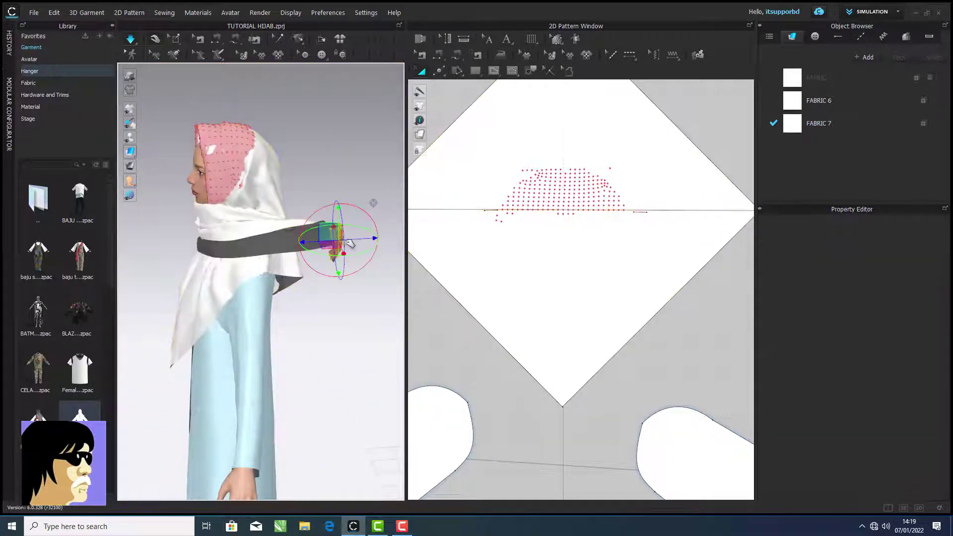
{"action": "left_click", "coordinate": [213, 217]}
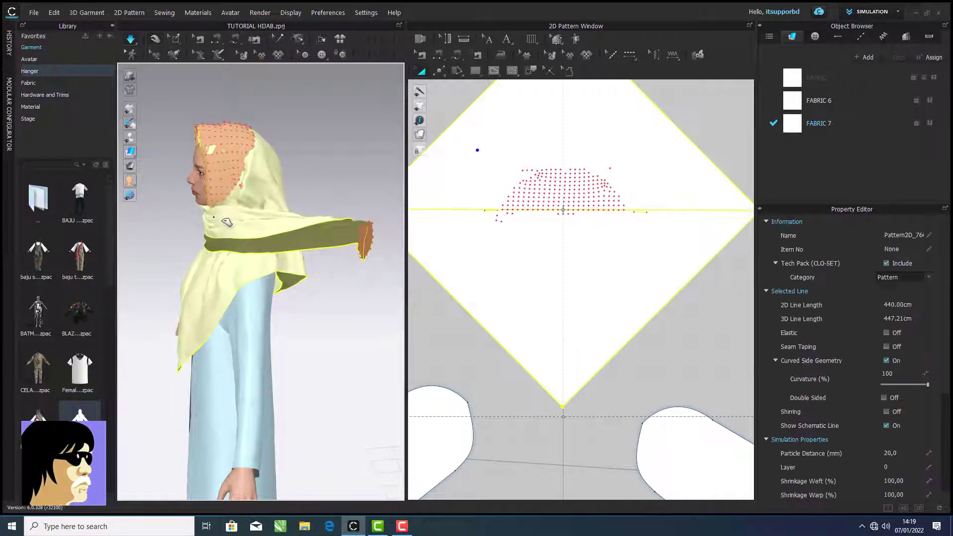
Pin narrow vertical strips of the wrapped fabric below the chin and on the avatar's left side with Pin (Box)
{"action": "right_click_drag", "start_coordinate": [226, 221], "coordinate": [301, 214]}
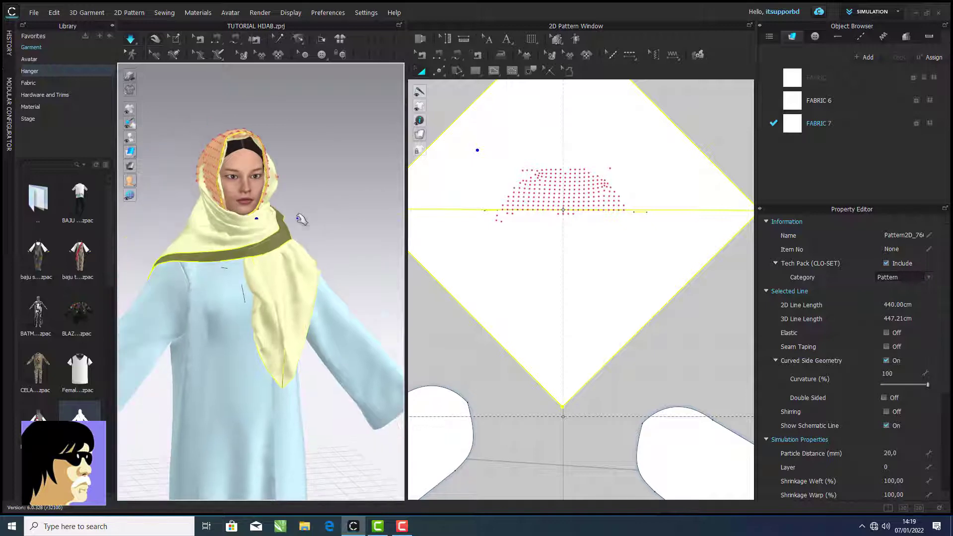
{"action": "scroll", "coordinate": [275, 145], "scroll_direction": "up", "scroll_amount": 5}
{"action": "left_click", "coordinate": [174, 39]}
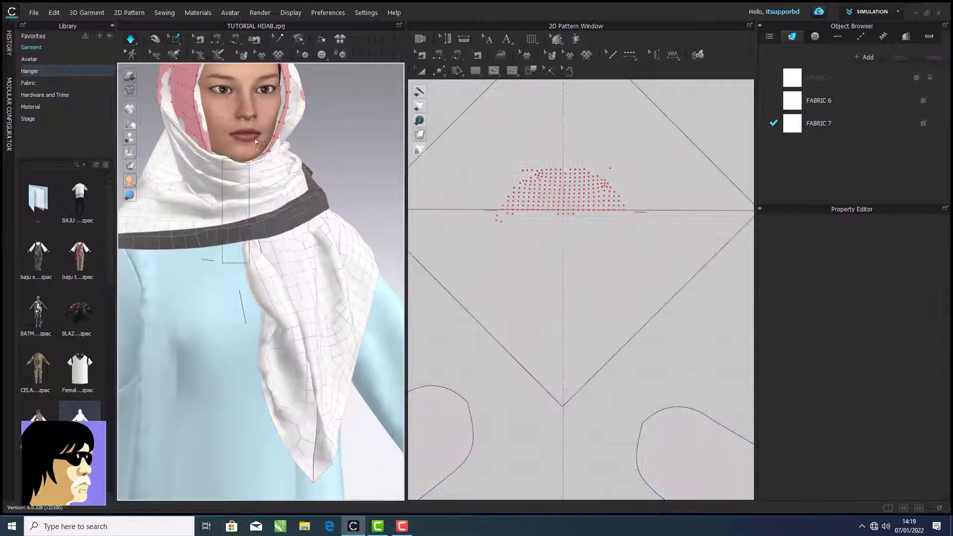
{"action": "right_click_drag", "start_coordinate": [334, 198], "coordinate": [209, 208]}
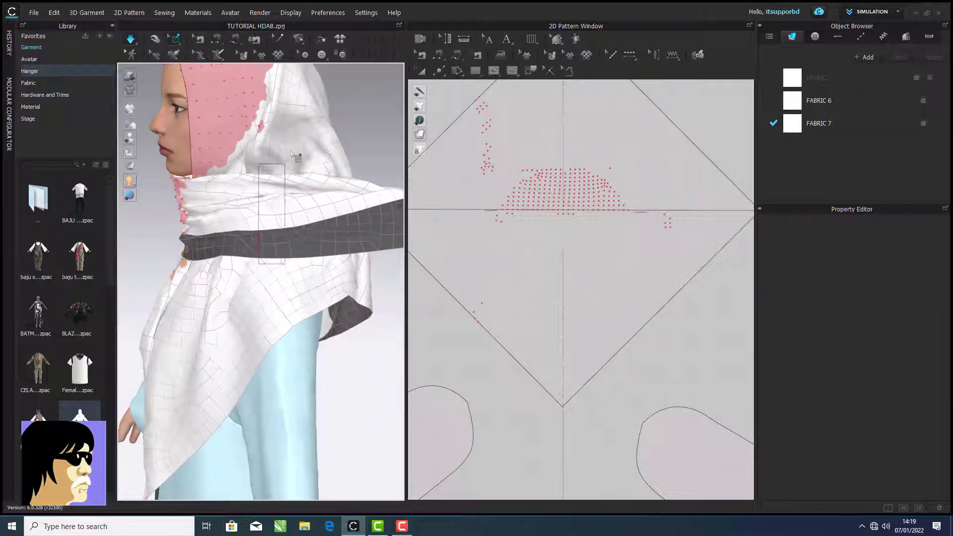
{"action": "left_click_drag", "start_coordinate": [292, 152], "coordinate": [292, 151]}
Delete the pins from the wrap's far end behind the avatar's left shoulder
{"action": "middle_click_drag", "start_coordinate": [251, 217], "coordinate": [181, 228]}
{"action": "scroll", "coordinate": [180, 228], "scroll_direction": "down", "scroll_amount": 3}
{"action": "right_click", "coordinate": [343, 243]}
{"action": "left_click", "coordinate": [377, 251]}
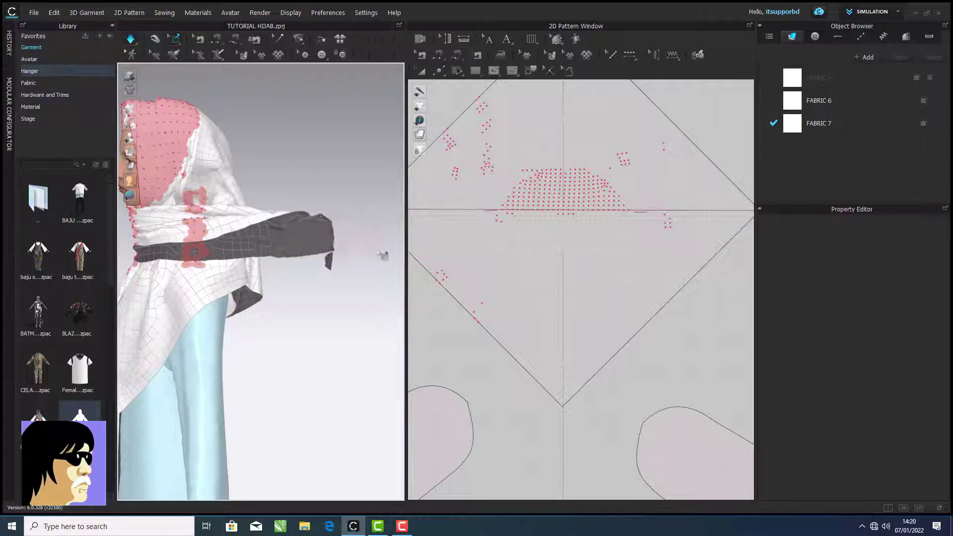
Draw a line about 2.5 cm long on the wrap's upper edge below the left jaw and one about 2.8 cm on the hood just above it
{"action": "right_click_drag", "start_coordinate": [319, 275], "coordinate": [380, 272]}
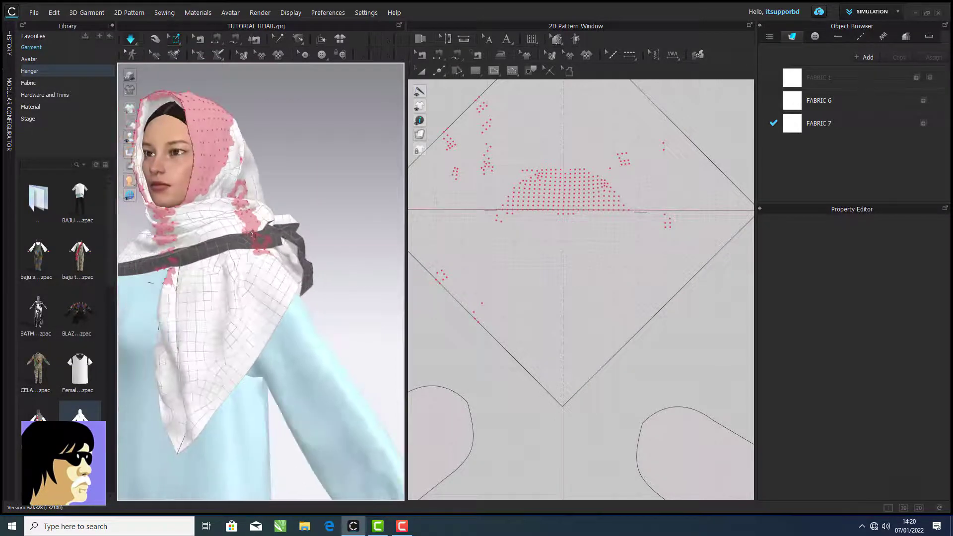
{"action": "scroll", "coordinate": [261, 255], "scroll_direction": "up", "scroll_amount": 3}
{"action": "middle_click_drag", "start_coordinate": [262, 255], "coordinate": [303, 343]}
{"action": "right_click_drag", "start_coordinate": [317, 303], "coordinate": [298, 298]}
{"action": "scroll", "coordinate": [212, 305], "scroll_direction": "up", "scroll_amount": 2}
{"action": "scroll", "coordinate": [236, 260], "scroll_direction": "up", "scroll_amount": 2}
{"action": "middle_click_drag", "start_coordinate": [237, 260], "coordinate": [293, 320]}
{"action": "scroll", "coordinate": [263, 278], "scroll_direction": "up", "scroll_amount": 3}
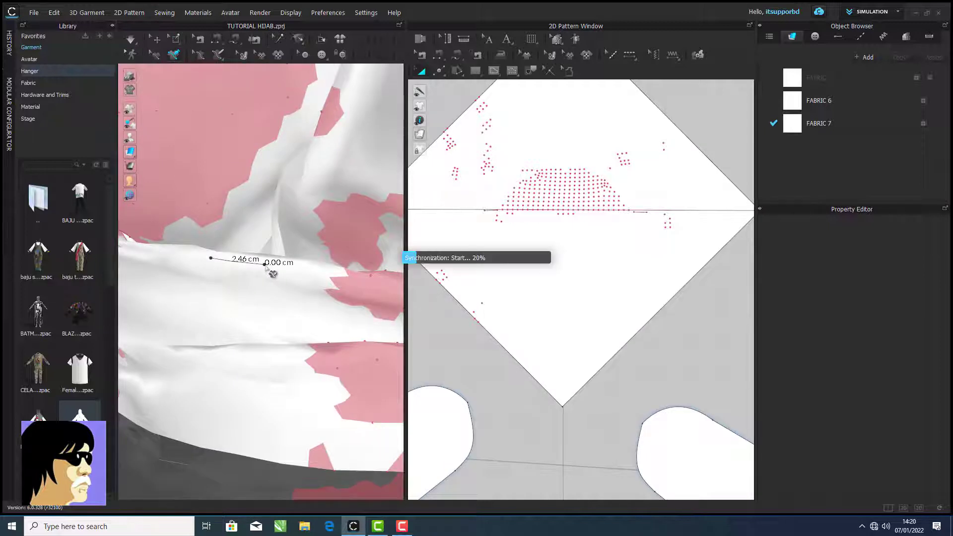
{"action": "left_click", "coordinate": [264, 265]}
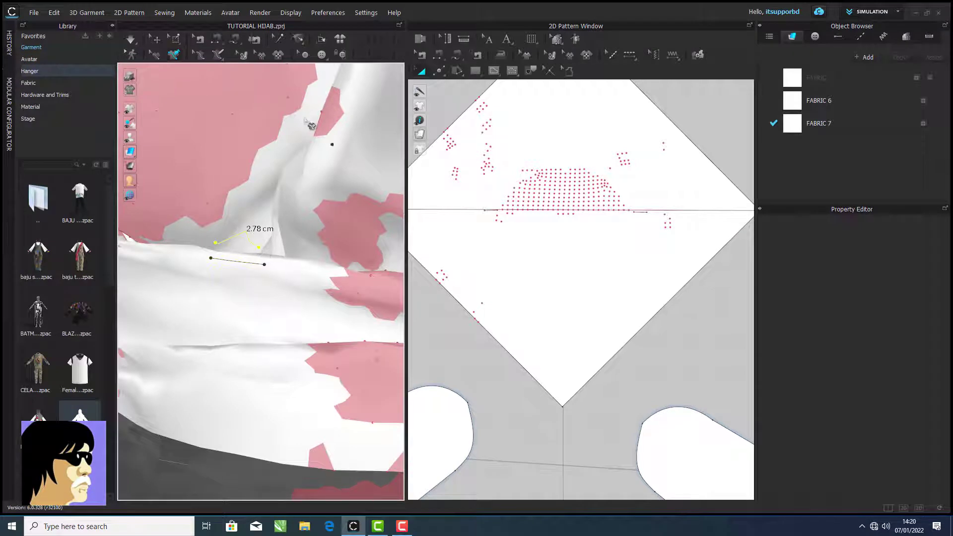
Convert both short lines below the left jaw to internal shapes
{"action": "right_click", "coordinate": [236, 262]}
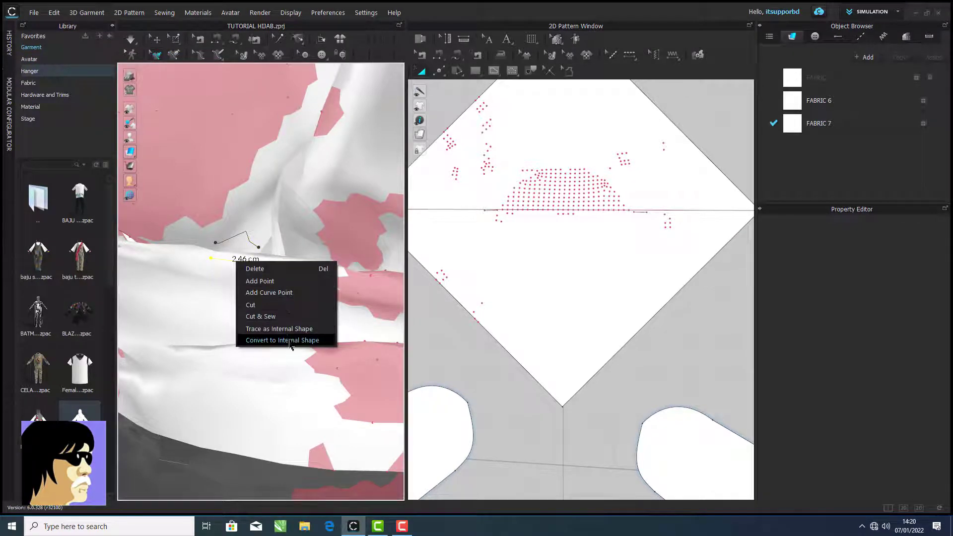
{"action": "left_click", "coordinate": [291, 340]}
{"action": "left_click", "coordinate": [216, 235]}
{"action": "right_click", "coordinate": [248, 239]}
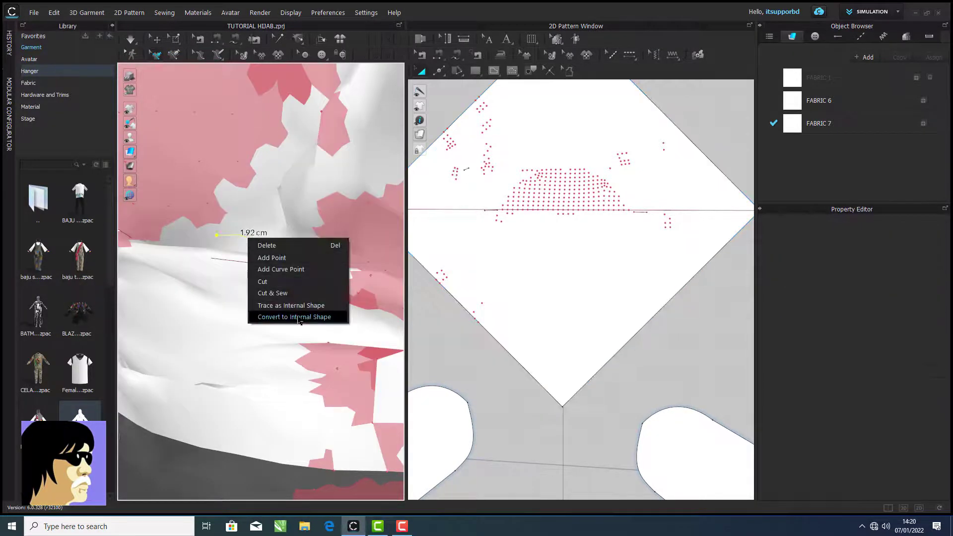
{"action": "left_click", "coordinate": [299, 320]}
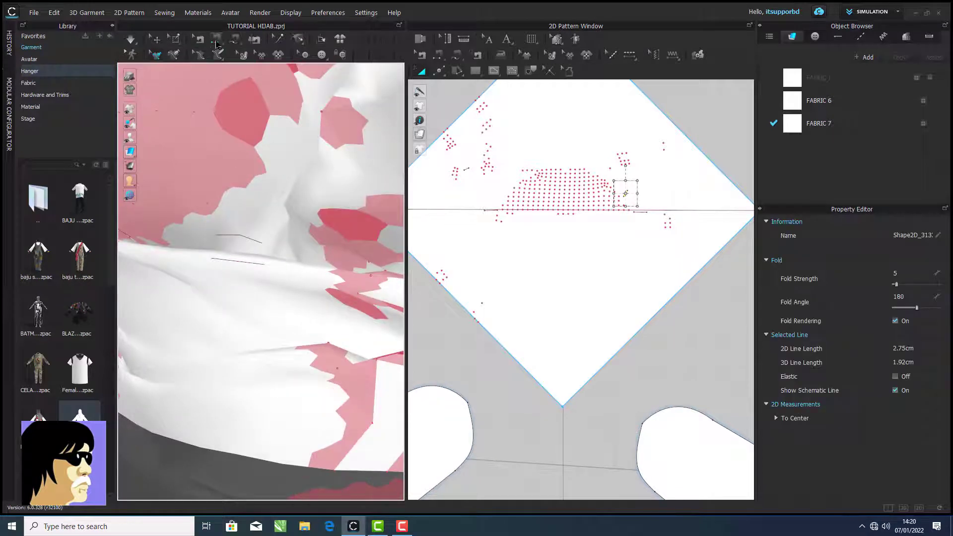
Join the wrap's internal line to the hood's line below the left jaw with Segment Sewing
{"action": "left_click", "coordinate": [216, 44]}
{"action": "left_click", "coordinate": [237, 262]}
{"action": "left_click", "coordinate": [239, 238]}
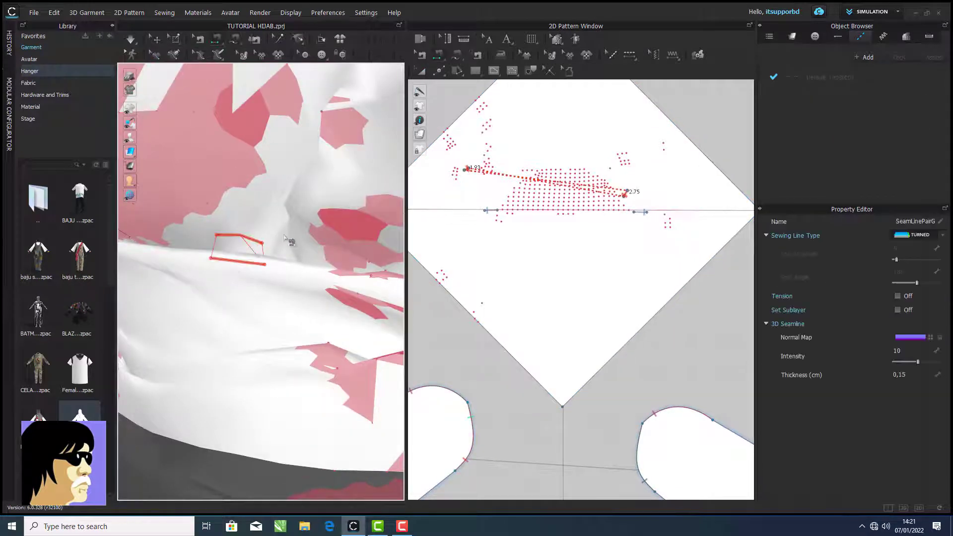
{"action": "scroll", "coordinate": [264, 242], "scroll_direction": "up", "scroll_amount": 3}
{"action": "scroll", "coordinate": [268, 247], "scroll_direction": "down", "scroll_amount": 8}
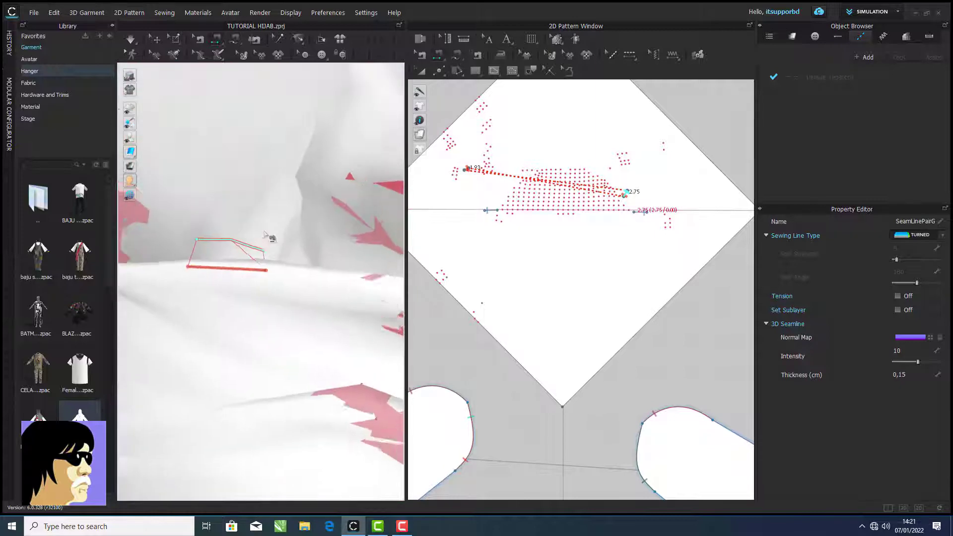
{"action": "scroll", "coordinate": [287, 281], "scroll_direction": "up", "scroll_amount": 10}
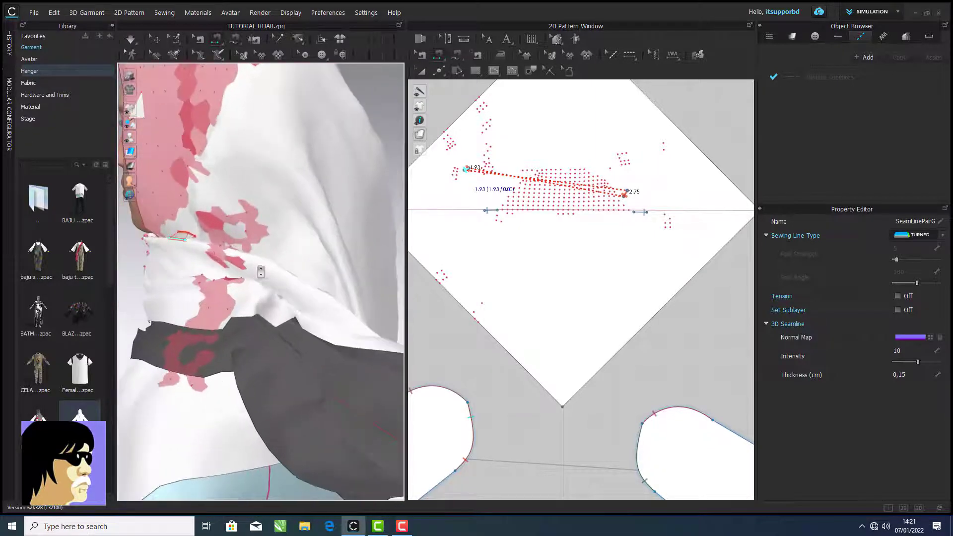
{"action": "key", "text": "Escape"}
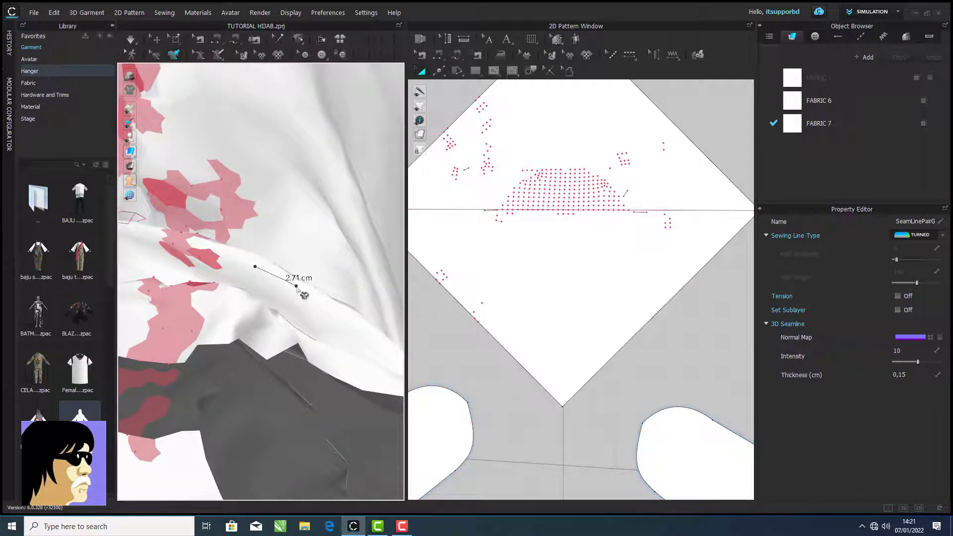
Draw lines about 2.7 cm on the wrap and 2.6 cm on the hood behind the left-side pins, and convert both to internal shapes
{"action": "left_click", "coordinate": [297, 287]}
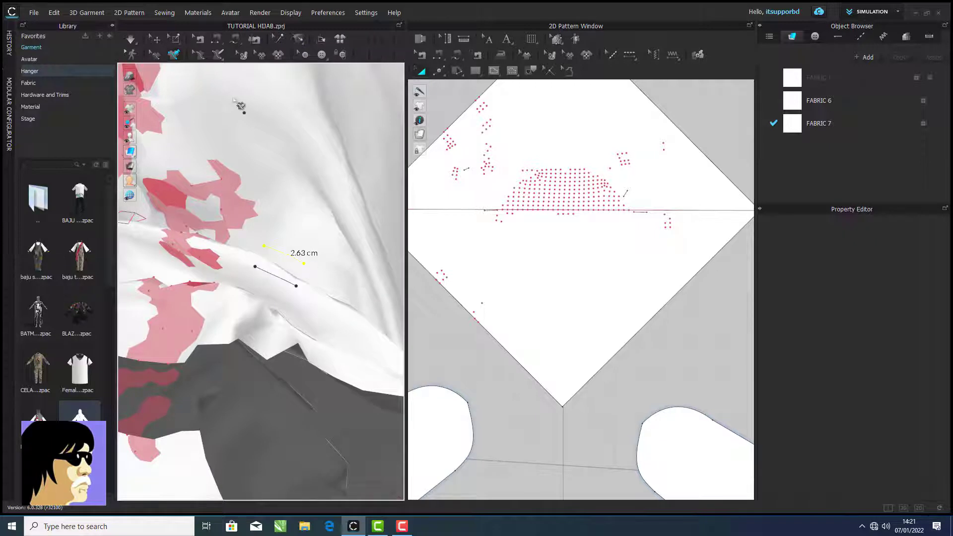
{"action": "left_click", "coordinate": [155, 54]}
{"action": "right_click", "coordinate": [279, 280]}
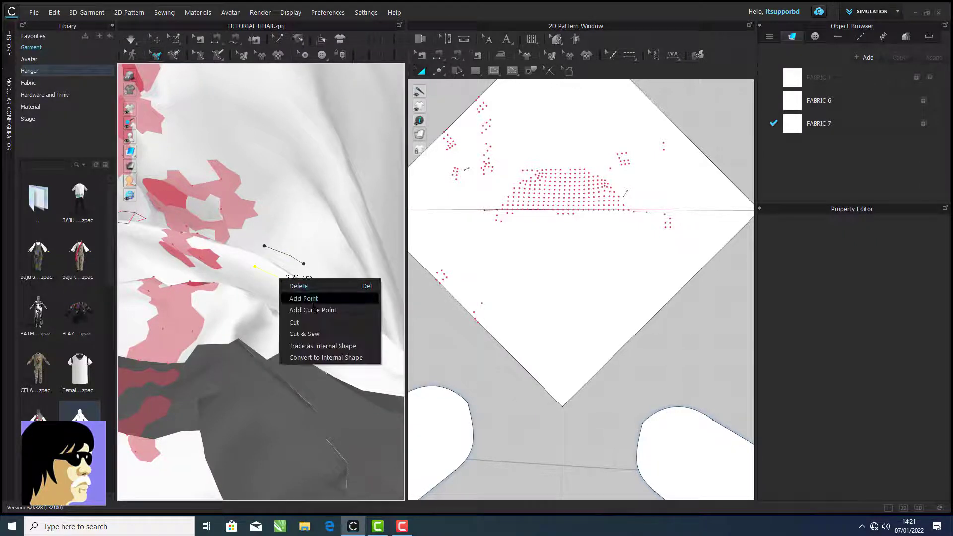
{"action": "left_click", "coordinate": [339, 361]}
{"action": "key", "text": "space"}
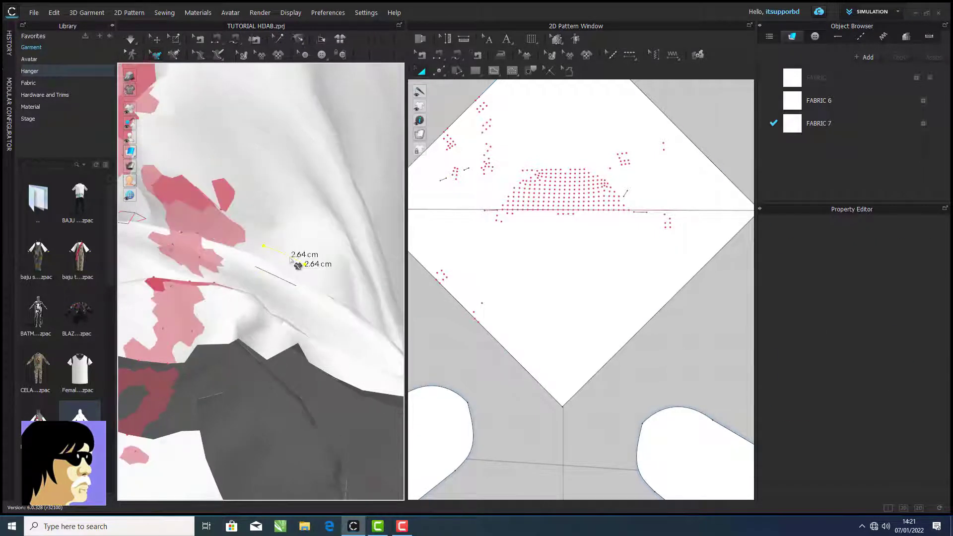
{"action": "right_click", "coordinate": [292, 258]}
{"action": "left_click", "coordinate": [337, 337]}
Join the second pair of internal lines, behind the left-side pins, with Segment Sewing
{"action": "left_click", "coordinate": [217, 40]}
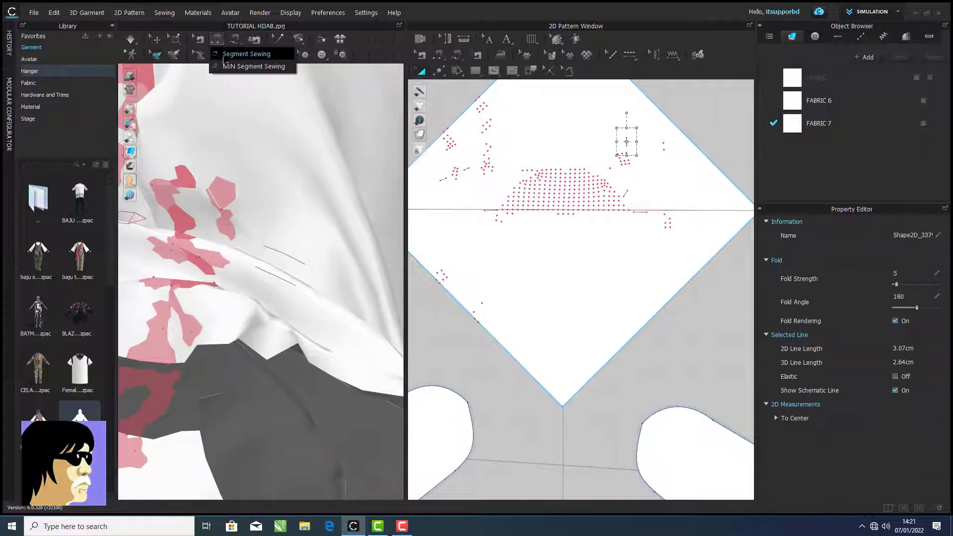
{"action": "left_click", "coordinate": [224, 58]}
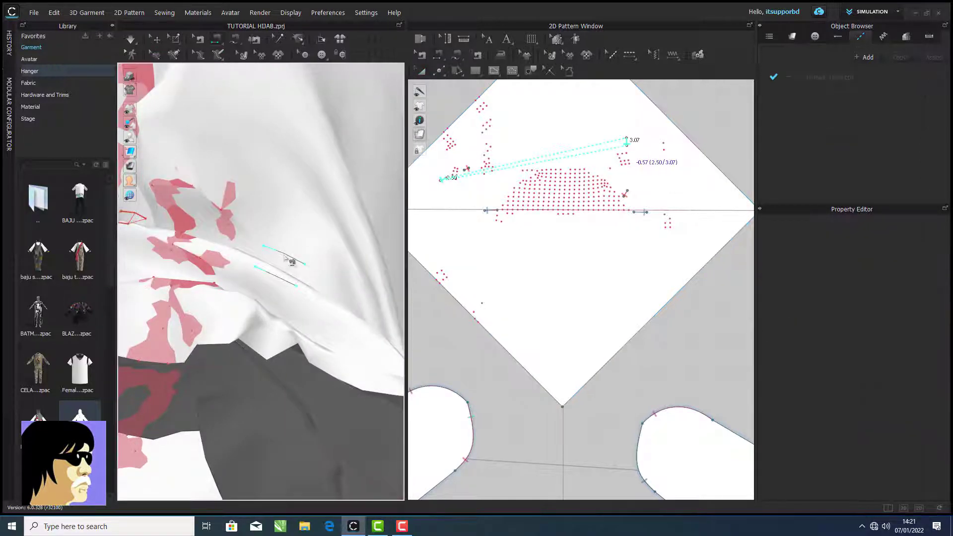
{"action": "left_click", "coordinate": [293, 262]}
Reverse the sewing direction of the rear seam between the wrap and the hood
{"action": "left_click", "coordinate": [200, 40]}
{"action": "right_click", "coordinate": [279, 252]}
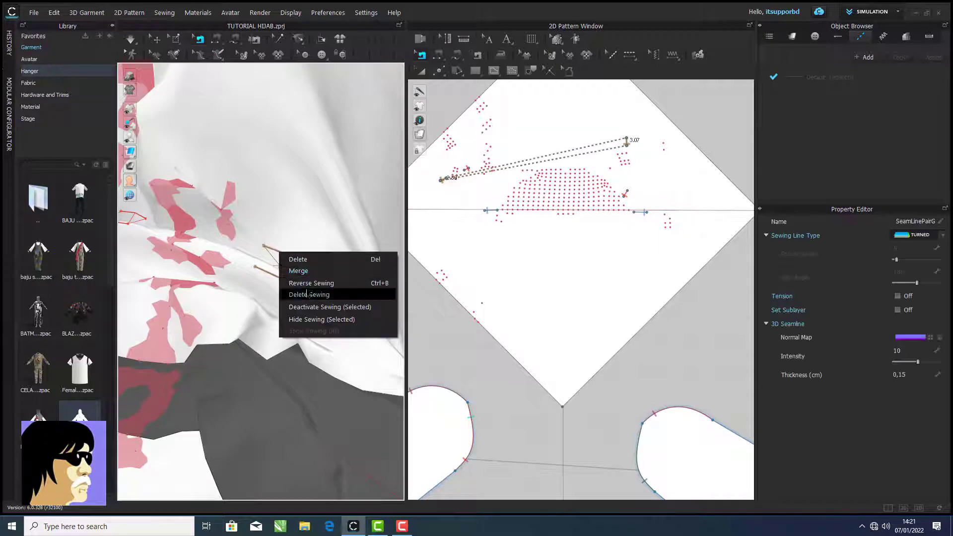
{"action": "left_click", "coordinate": [307, 285]}
{"action": "scroll", "coordinate": [292, 313], "scroll_direction": "down", "scroll_amount": 6}
{"action": "right_click_drag", "start_coordinate": [272, 314], "coordinate": [304, 312]}
{"action": "scroll", "coordinate": [299, 310], "scroll_direction": "down", "scroll_amount": 2}
{"action": "scroll", "coordinate": [298, 309], "scroll_direction": "up", "scroll_amount": 2}
{"action": "scroll", "coordinate": [297, 308], "scroll_direction": "down", "scroll_amount": 5}
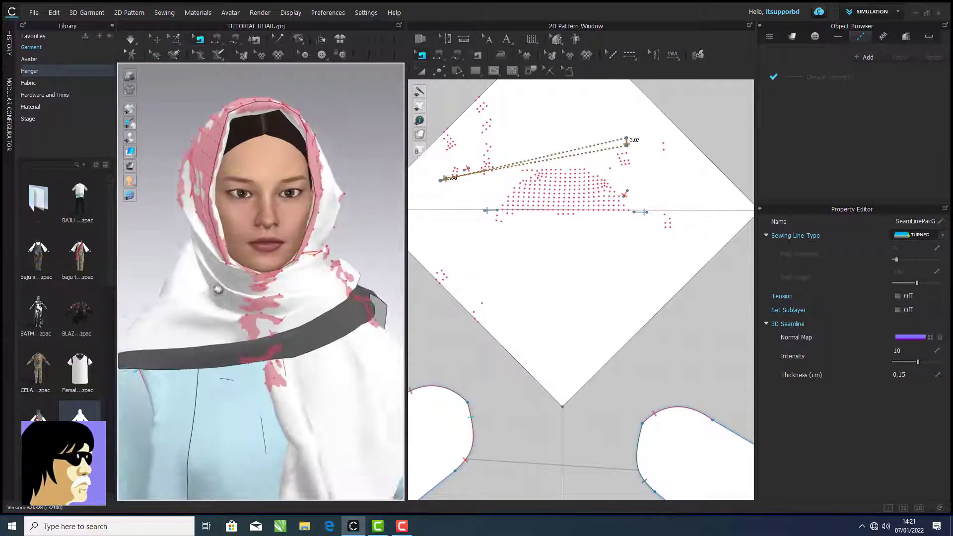
Delete all pins from the hijab and pin only a small patch of cloth on top of the head
{"action": "left_click", "coordinate": [173, 43]}
{"action": "left_click", "coordinate": [204, 204]}
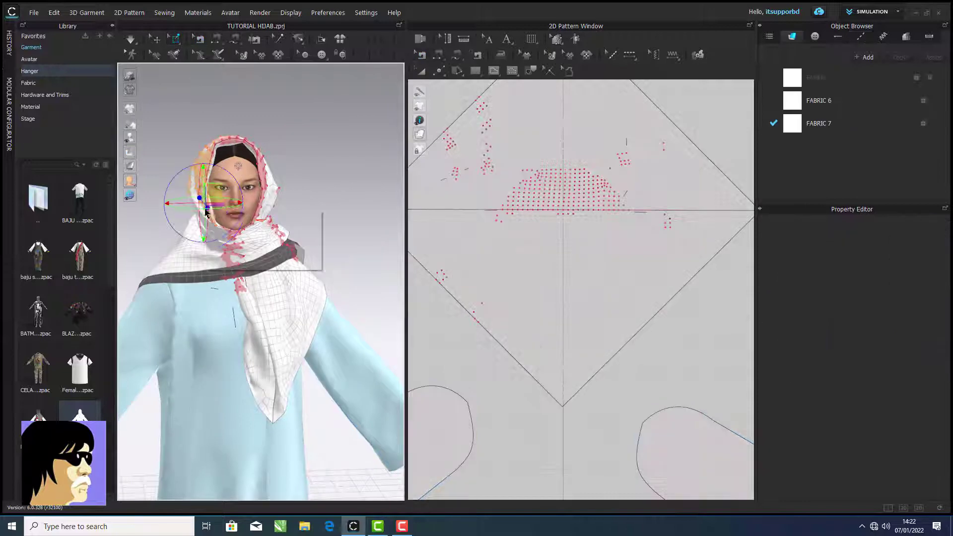
{"action": "left_click", "coordinate": [235, 227]}
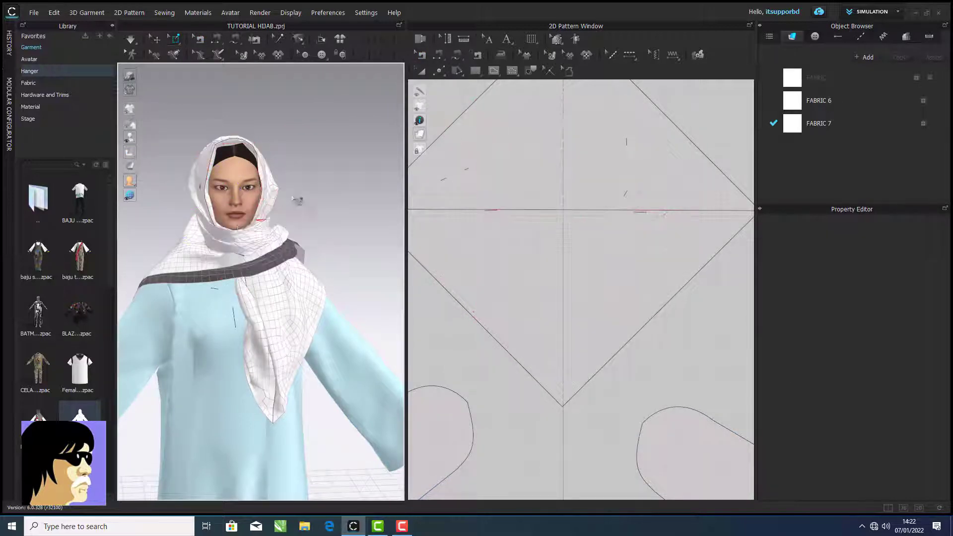
{"action": "right_click_drag", "start_coordinate": [298, 202], "coordinate": [323, 275]}
{"action": "scroll", "coordinate": [216, 208], "scroll_direction": "up", "scroll_amount": 2}
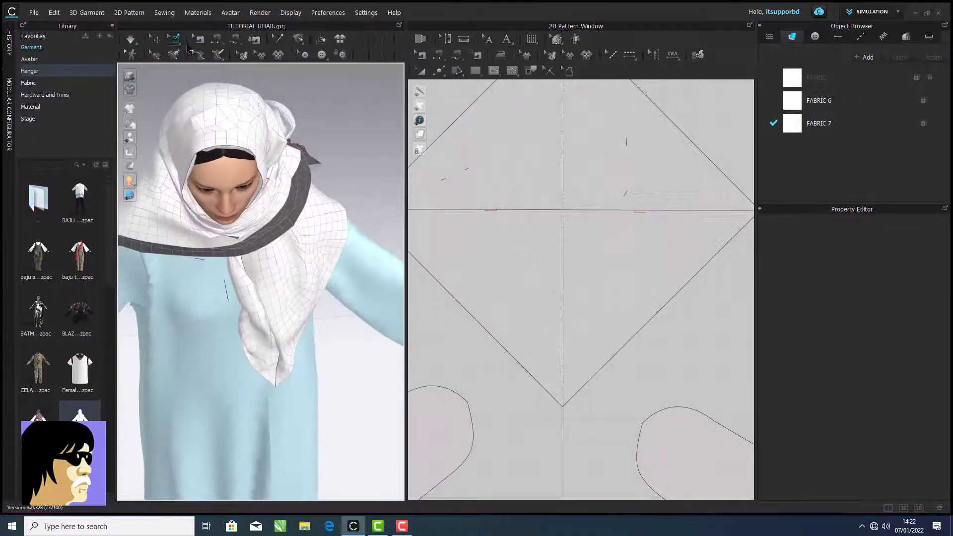
{"action": "right_click_drag", "start_coordinate": [221, 139], "coordinate": [196, 129]}
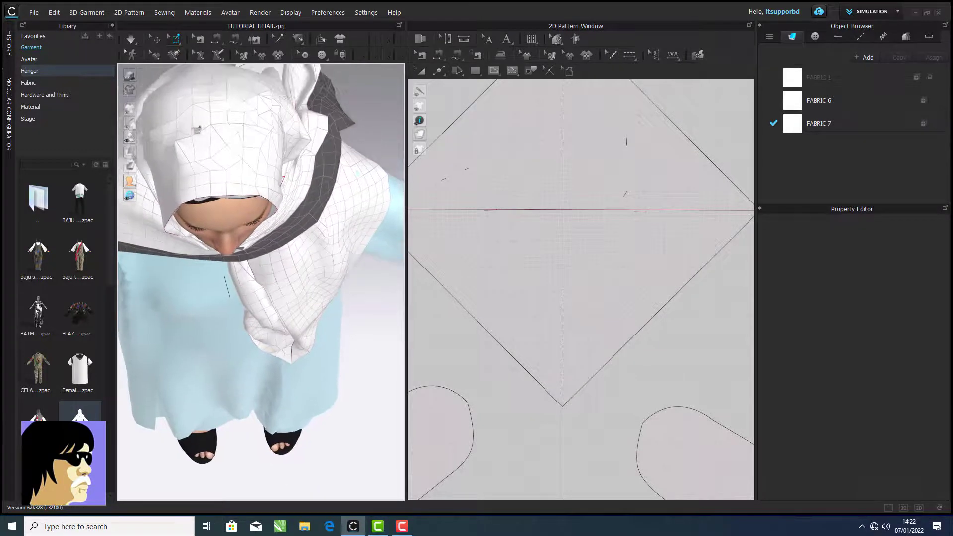
{"action": "left_click_drag", "start_coordinate": [229, 187], "coordinate": [255, 211]}
Simulate the hijab in normal mode, followed by a run in Fitting (Accurate Fabric) mode
{"action": "right_click_drag", "start_coordinate": [261, 227], "coordinate": [230, 199]}
{"action": "scroll", "coordinate": [260, 193], "scroll_direction": "down", "scroll_amount": 3}
{"action": "scroll", "coordinate": [230, 199], "scroll_direction": "up", "scroll_amount": 2}
{"action": "left_click", "coordinate": [130, 39]}
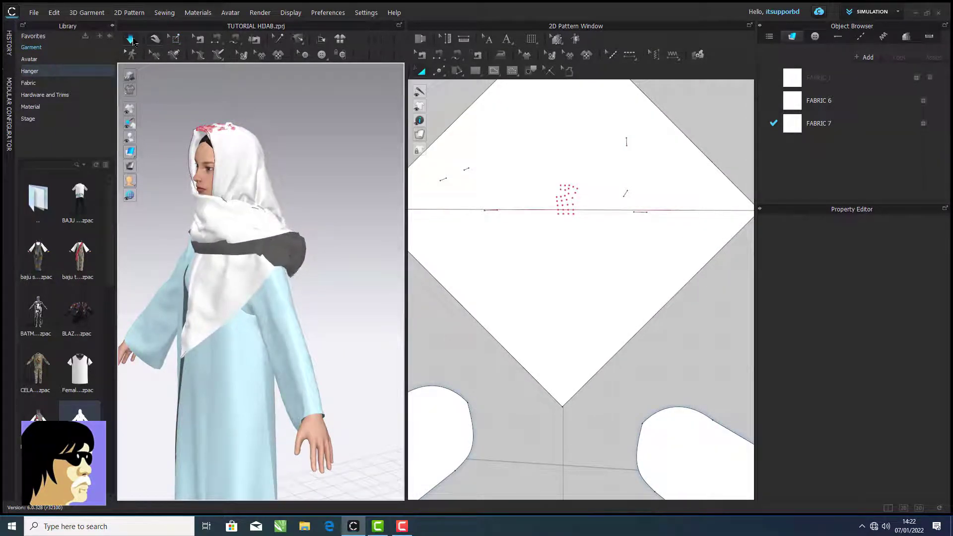
{"action": "mouse_move", "coordinate": [332, 152]}
{"action": "right_mouse_down"}
{"action": "mouse_move", "coordinate": [377, 142]}
{"action": "mouse_move", "coordinate": [348, 142]}
{"action": "right_mouse_up"}
{"action": "left_click", "coordinate": [131, 41]}
{"action": "left_click", "coordinate": [147, 79]}
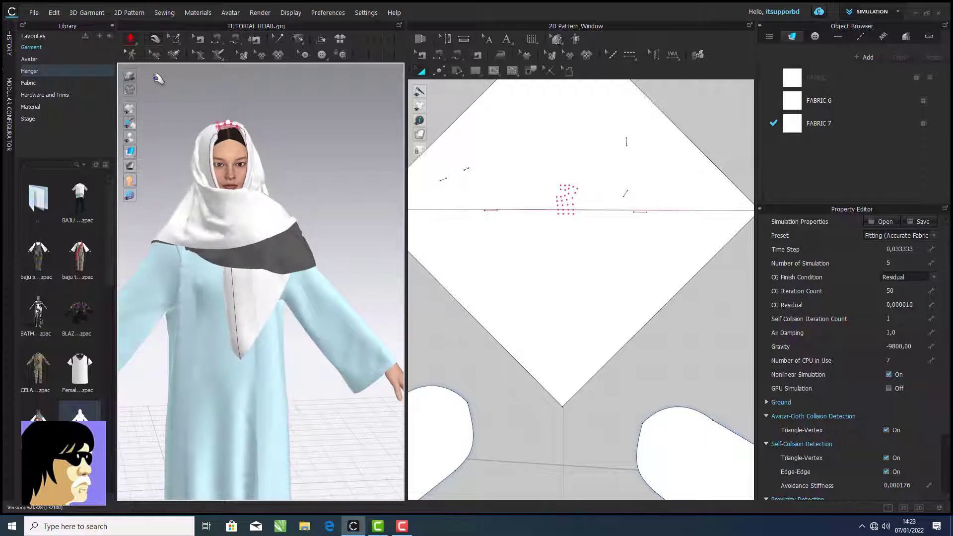
{"action": "right_click_drag", "start_coordinate": [197, 169], "coordinate": [245, 161]}
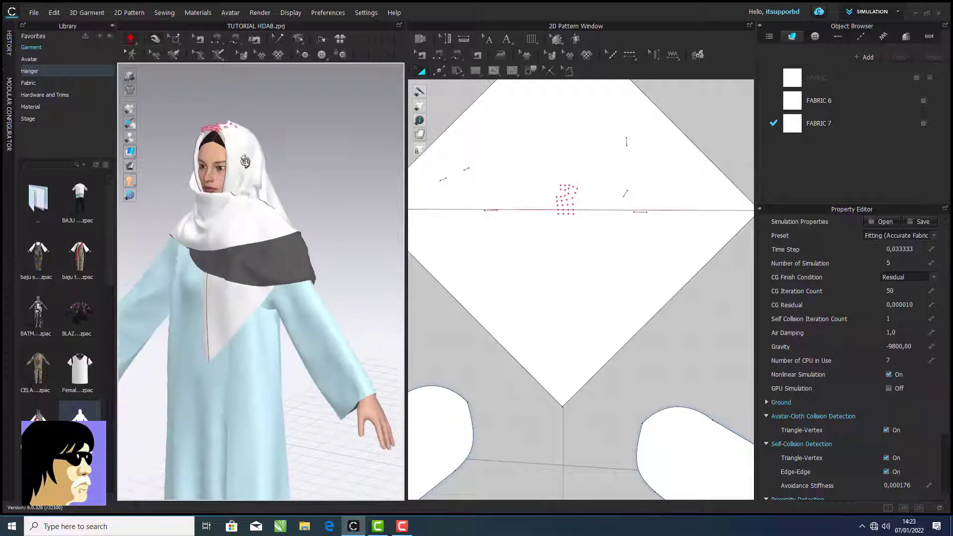
{"action": "left_click", "coordinate": [131, 39]}
Restore the 3D history state from just after the second seam was added and briefly simulate the pinned hijab
{"action": "left_click", "coordinate": [9, 43]}
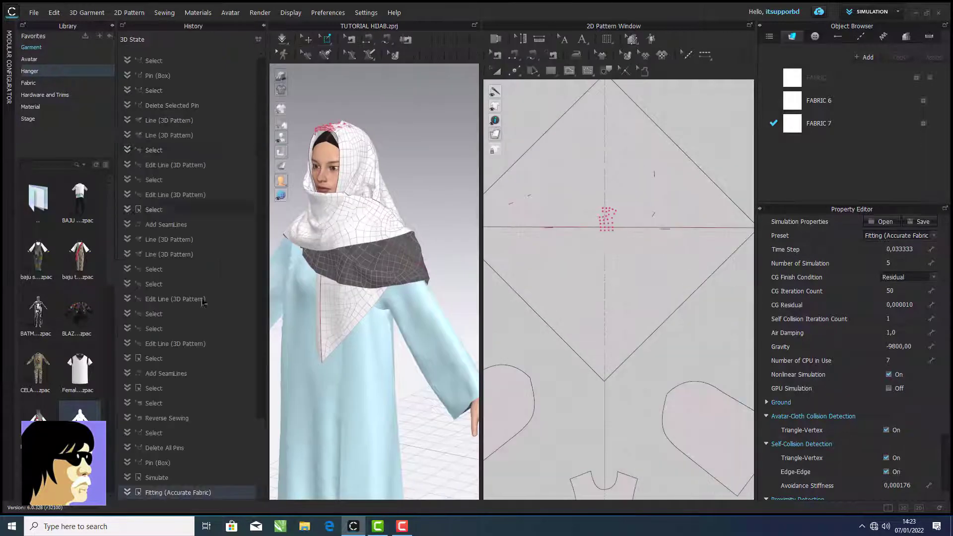
{"action": "left_click", "coordinate": [163, 387]}
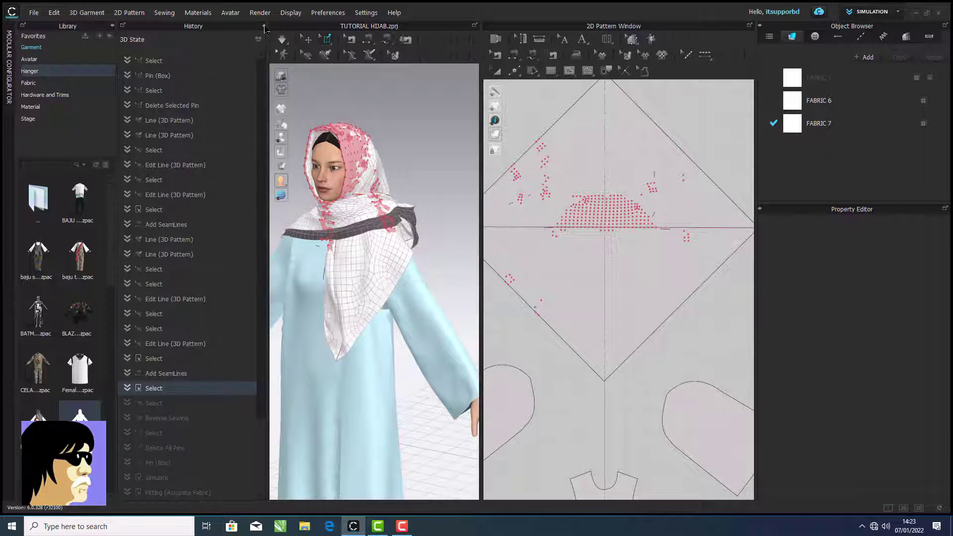
{"action": "left_click", "coordinate": [264, 26]}
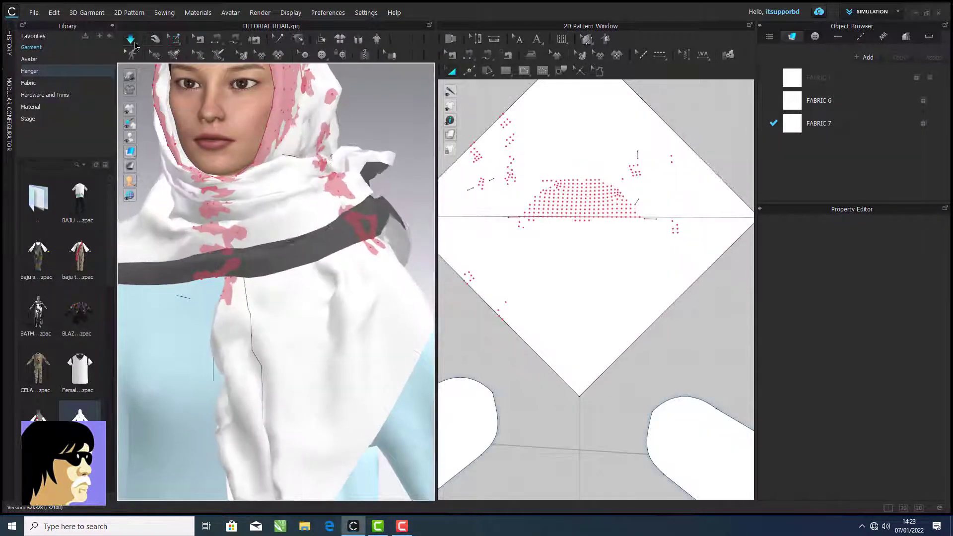
{"action": "right_click_drag", "start_coordinate": [297, 149], "coordinate": [341, 158]}
{"action": "scroll", "coordinate": [231, 173], "scroll_direction": "down", "scroll_amount": 5}
{"action": "scroll", "coordinate": [325, 156], "scroll_direction": "up", "scroll_amount": 4}
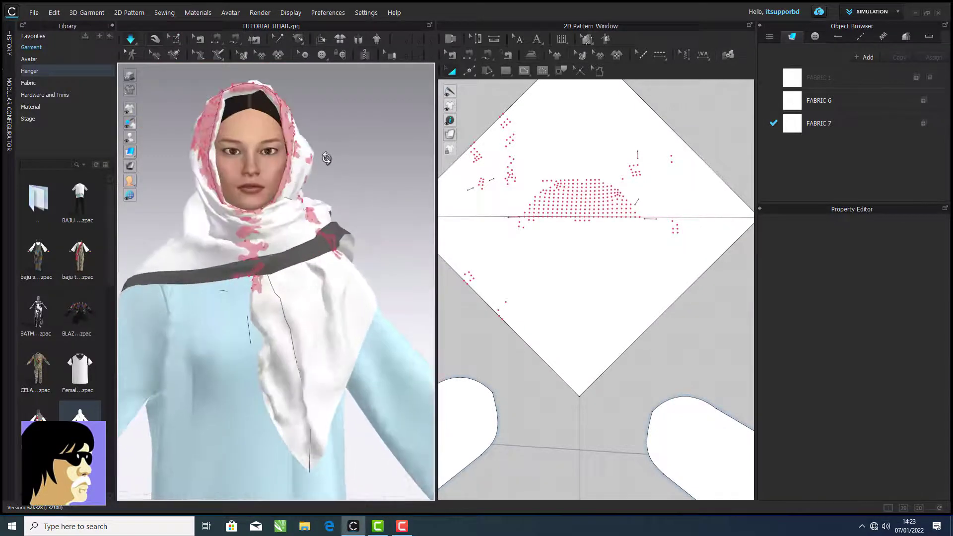
{"action": "key", "text": "space"}
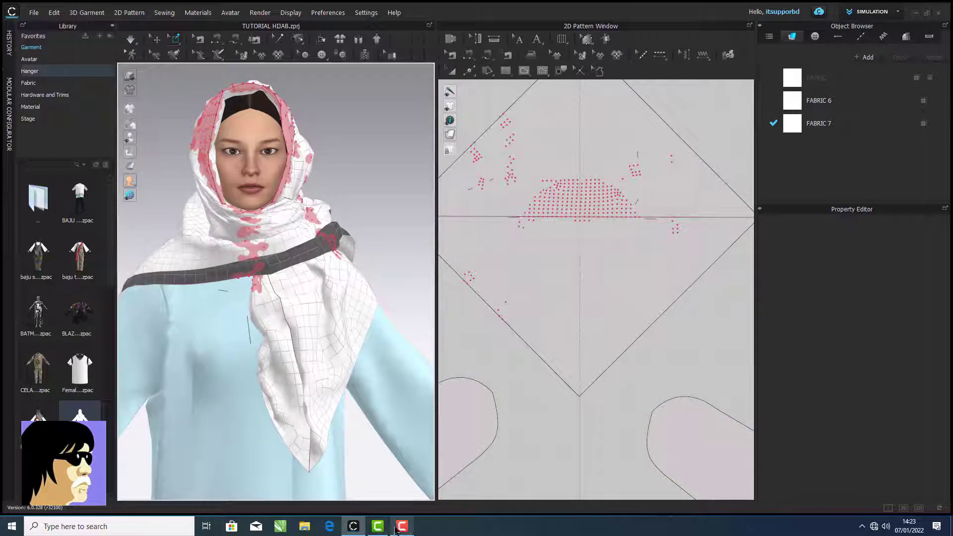
{"action": "left_click", "coordinate": [401, 527]}
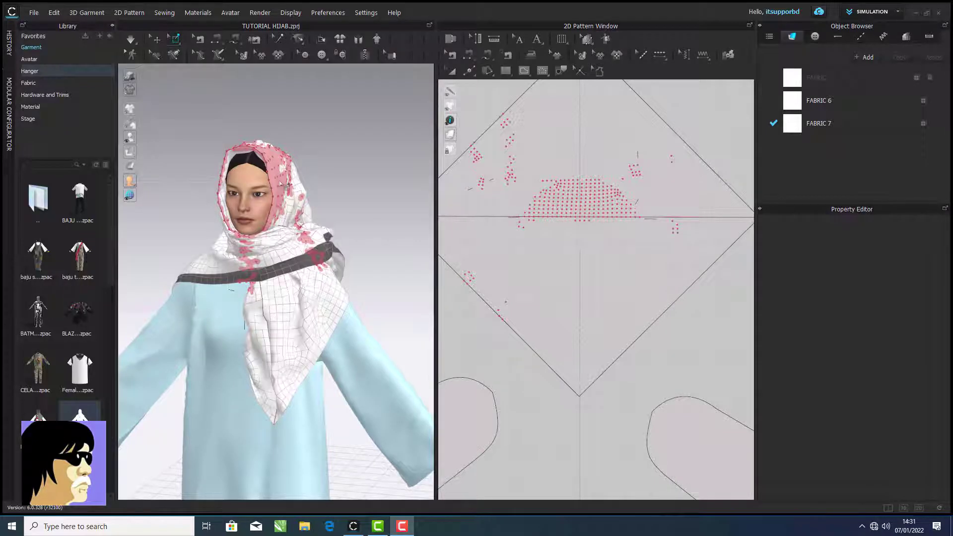
Delete all pins and use Pin (Box) from both sides to pin the cloth covering the head above the neck wrap
{"action": "right_click", "coordinate": [280, 183]}
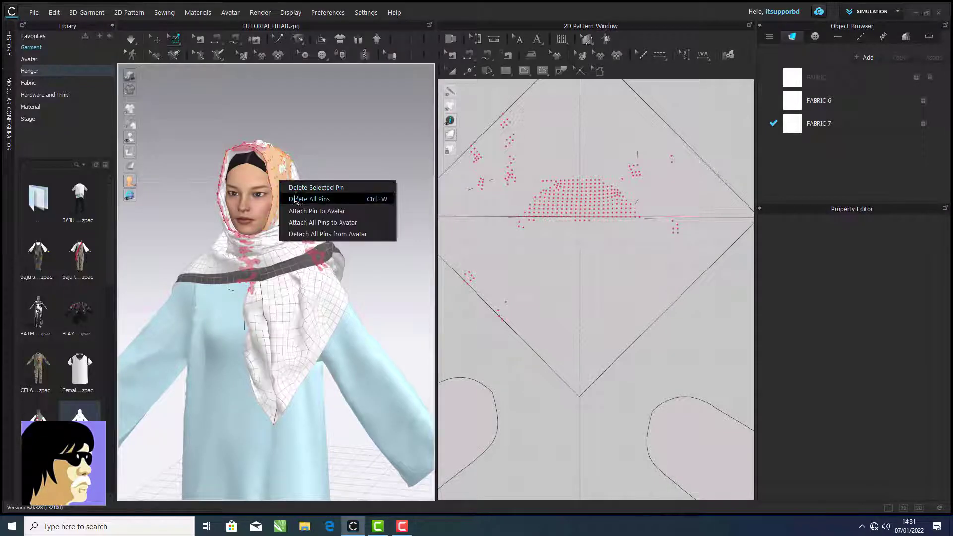
{"action": "left_click", "coordinate": [295, 199]}
{"action": "right_click_drag", "start_coordinate": [397, 260], "coordinate": [298, 258]}
{"action": "scroll", "coordinate": [498, 228], "scroll_direction": "down", "scroll_amount": 2}
{"action": "scroll", "coordinate": [498, 228], "scroll_direction": "down", "scroll_amount": 3}
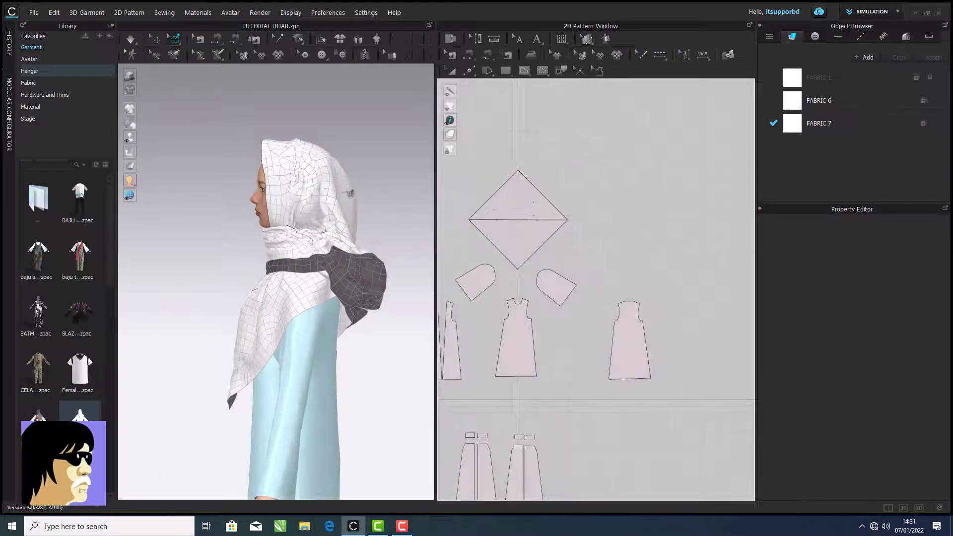
{"action": "scroll", "coordinate": [374, 210], "scroll_direction": "up", "scroll_amount": 4}
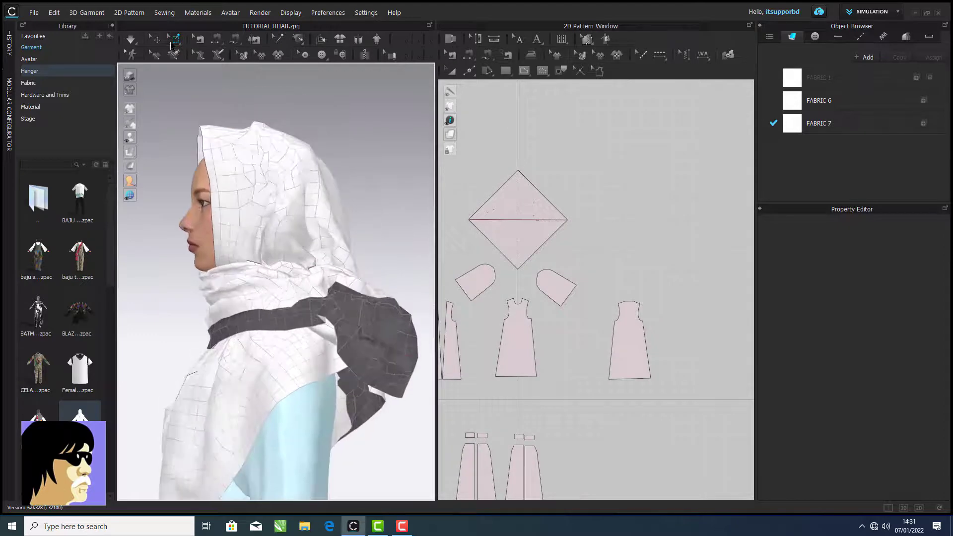
{"action": "left_click", "coordinate": [171, 44]}
{"action": "left_click", "coordinate": [180, 78]}
{"action": "left_click_drag", "start_coordinate": [173, 109], "coordinate": [359, 248]}
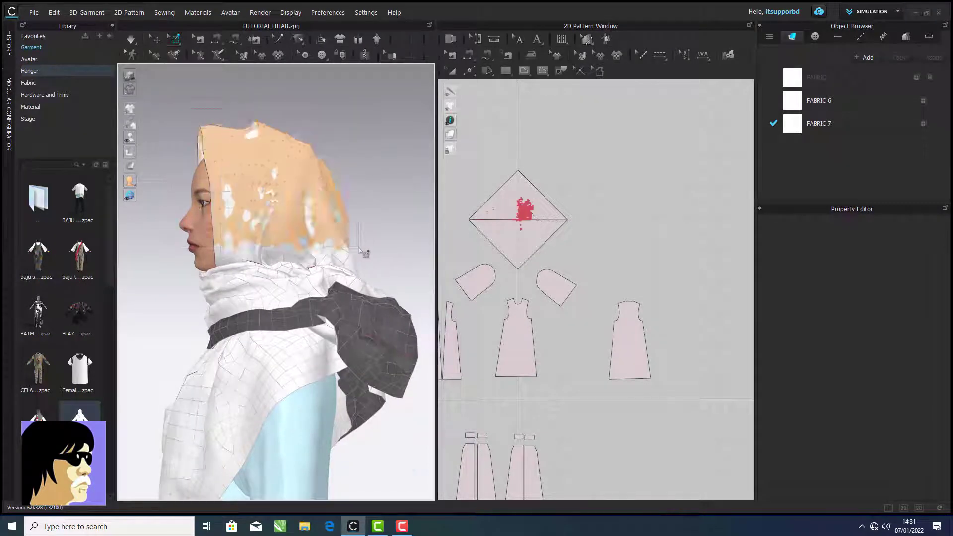
{"action": "right_click_drag", "start_coordinate": [360, 249], "coordinate": [502, 248]}
{"action": "left_click_drag", "start_coordinate": [173, 106], "coordinate": [364, 244]}
{"action": "right_click_drag", "start_coordinate": [365, 244], "coordinate": [132, 293]}
{"action": "scroll", "coordinate": [187, 287], "scroll_direction": "down", "scroll_amount": 3}
{"action": "scroll", "coordinate": [226, 309], "scroll_direction": "down", "scroll_amount": 3}
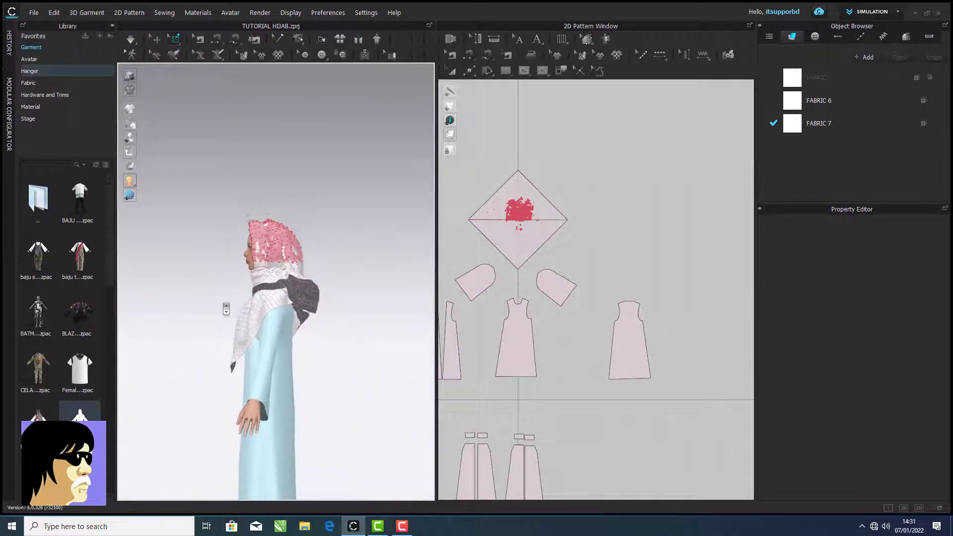
Pin the hijab's overlapping back corners with Pin (Box), simulate the cloth, and move the pinned tip down along the middle of the back
{"action": "right_click_drag", "start_coordinate": [227, 309], "coordinate": [149, 308]}
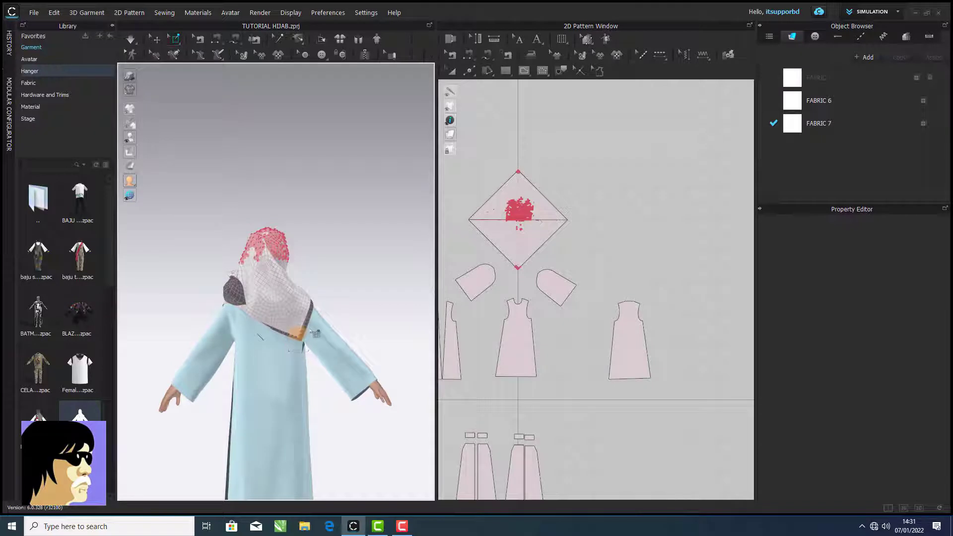
{"action": "left_click", "coordinate": [130, 39]}
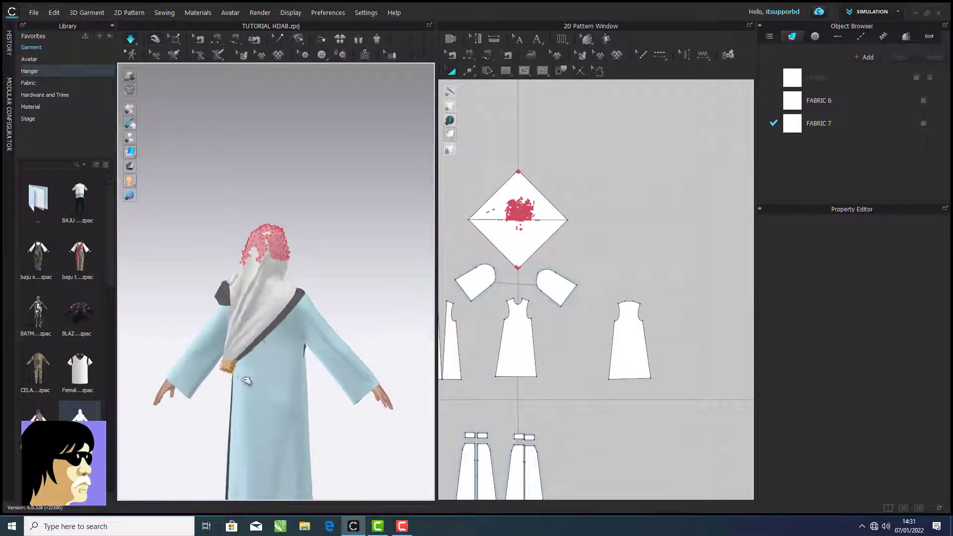
{"action": "right_click_drag", "start_coordinate": [296, 363], "coordinate": [278, 318]}
{"action": "scroll", "coordinate": [320, 291], "scroll_direction": "up", "scroll_amount": 3}
{"action": "scroll", "coordinate": [320, 292], "scroll_direction": "up", "scroll_amount": 1}
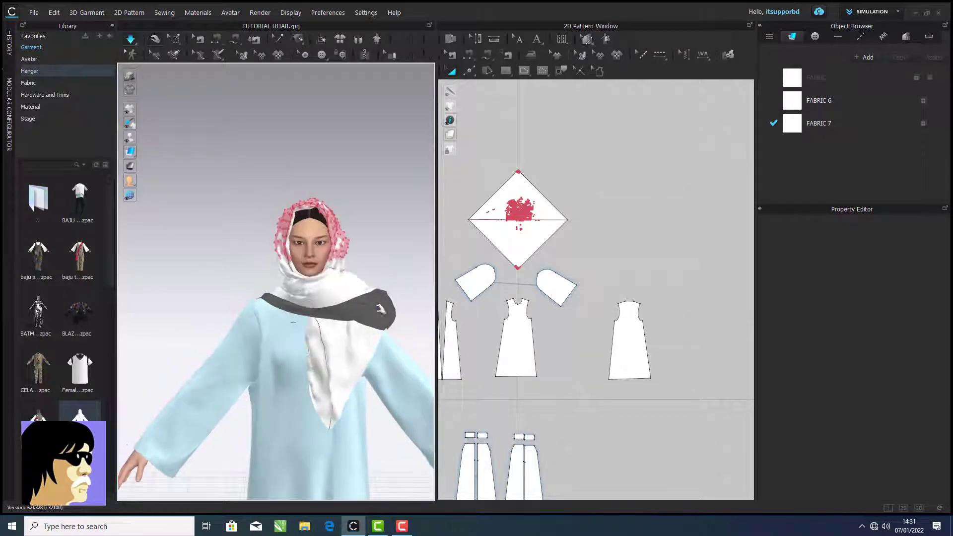
{"action": "middle_click_drag", "start_coordinate": [380, 309], "coordinate": [339, 273]}
{"action": "scroll", "coordinate": [285, 228], "scroll_direction": "up", "scroll_amount": 1}
{"action": "right_click_drag", "start_coordinate": [339, 273], "coordinate": [323, 293]}
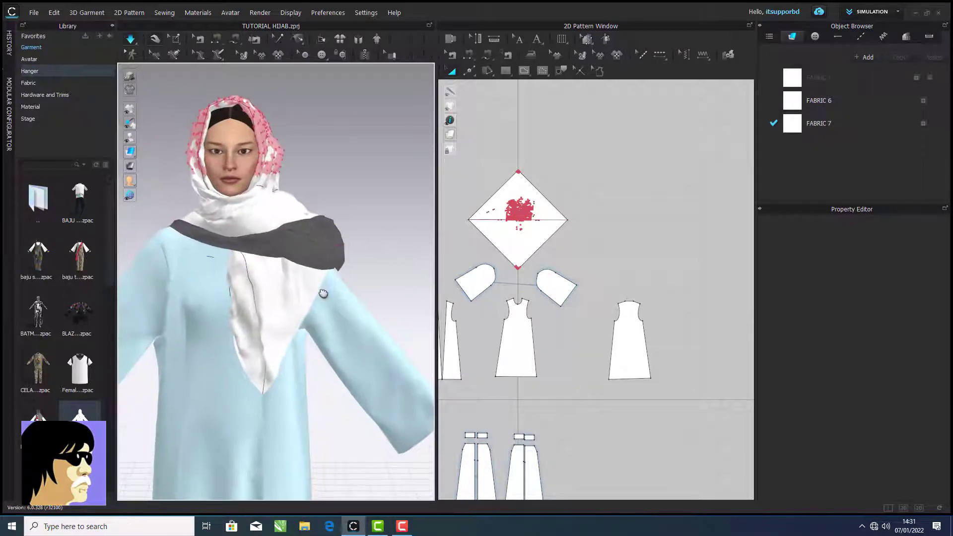
Pull the hijab's front end down over the chest during simulation to straighten the drape, and stop the simulation
{"action": "left_click", "coordinate": [258, 388]}
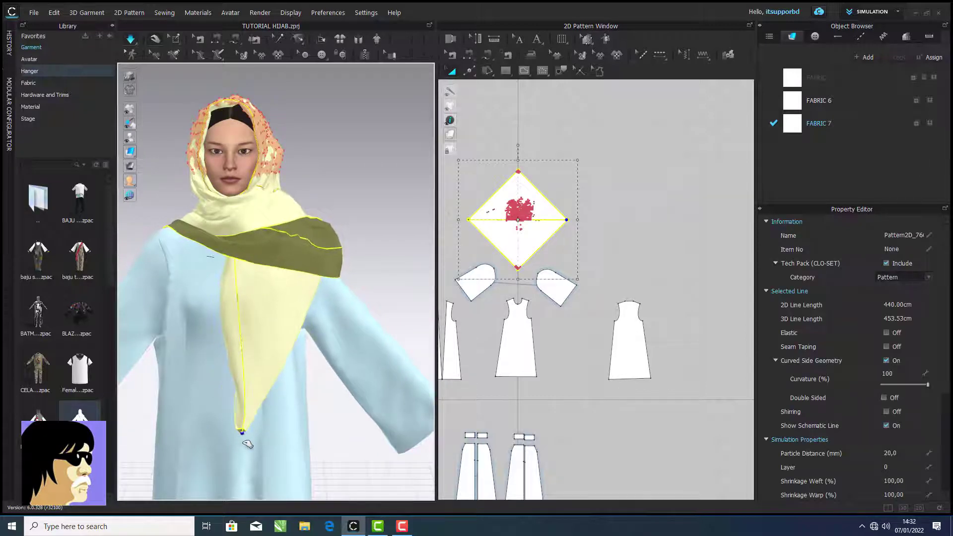
{"action": "right_click_drag", "start_coordinate": [291, 394], "coordinate": [236, 360]}
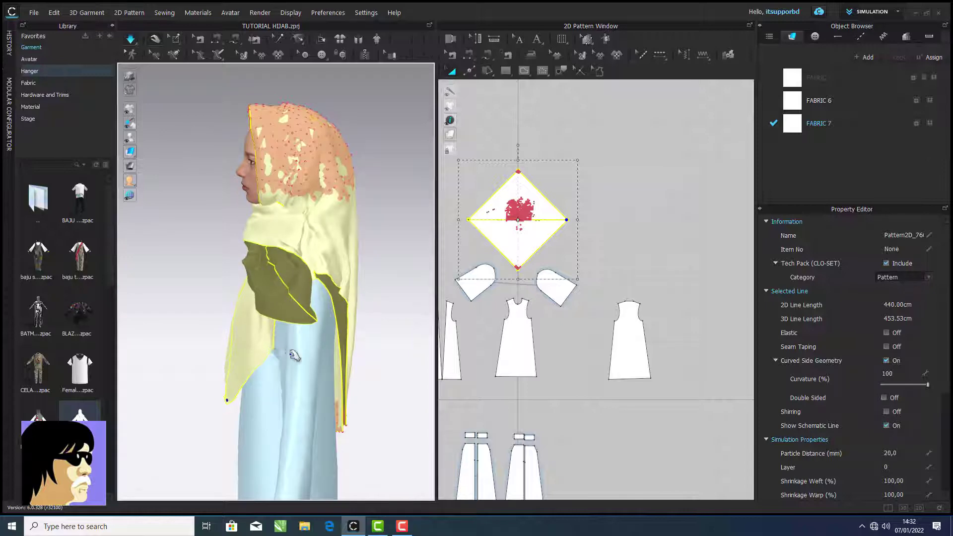
{"action": "right_click_drag", "start_coordinate": [295, 354], "coordinate": [395, 339]}
{"action": "right_click_drag", "start_coordinate": [333, 291], "coordinate": [209, 271]}
{"action": "left_click", "coordinate": [208, 270]}
{"action": "middle_click_drag", "start_coordinate": [249, 293], "coordinate": [197, 257]}
{"action": "right_click_drag", "start_coordinate": [197, 257], "coordinate": [248, 278]}
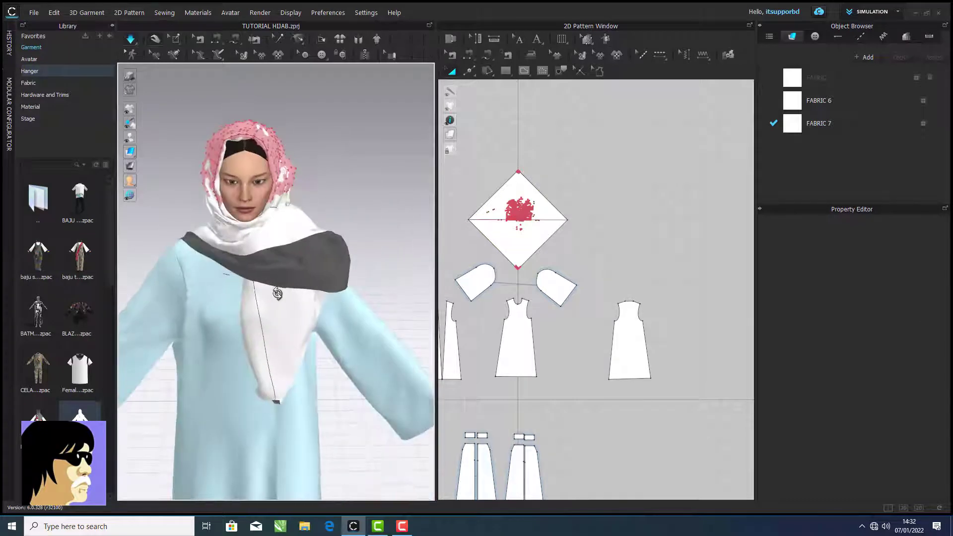
{"action": "left_click", "coordinate": [265, 413]}
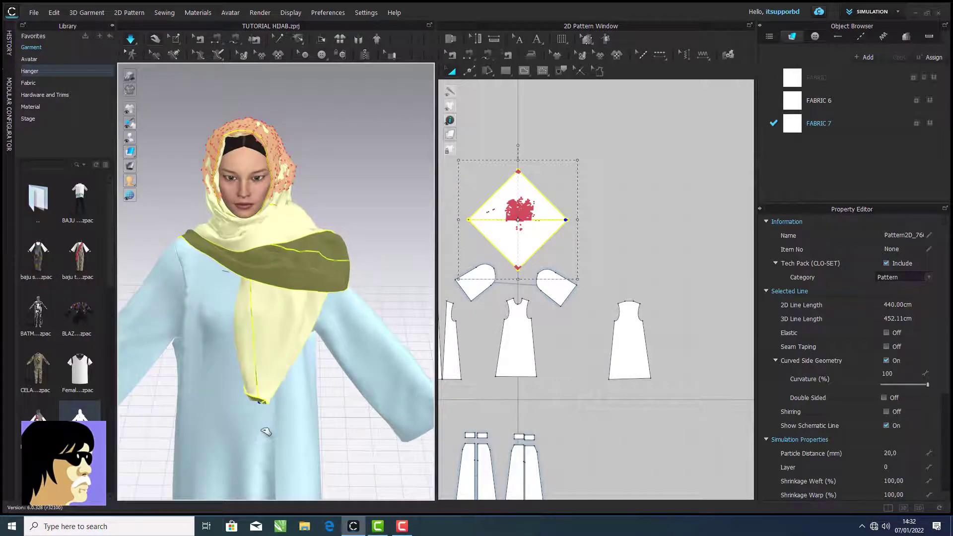
{"action": "right_click_drag", "start_coordinate": [373, 287], "coordinate": [447, 298]}
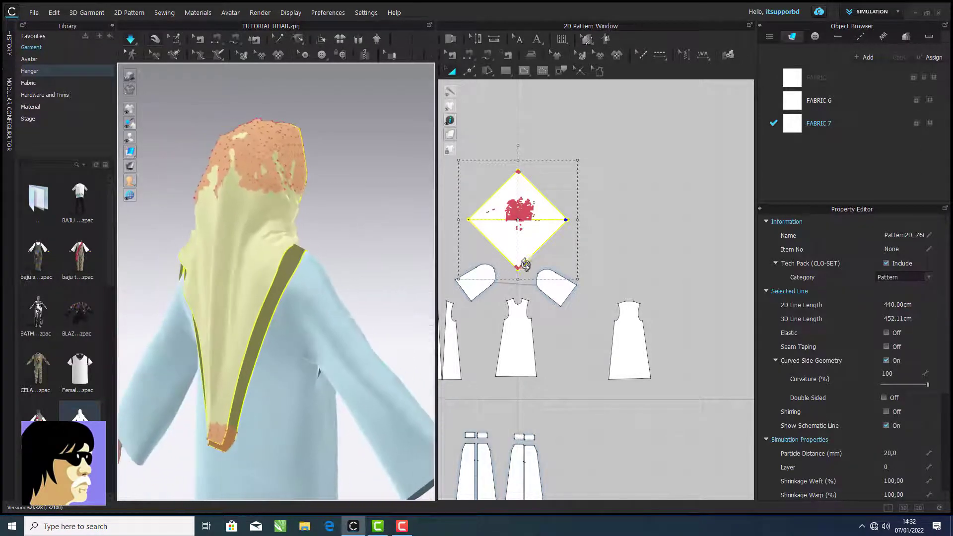
{"action": "right_click_drag", "start_coordinate": [368, 302], "coordinate": [388, 228]}
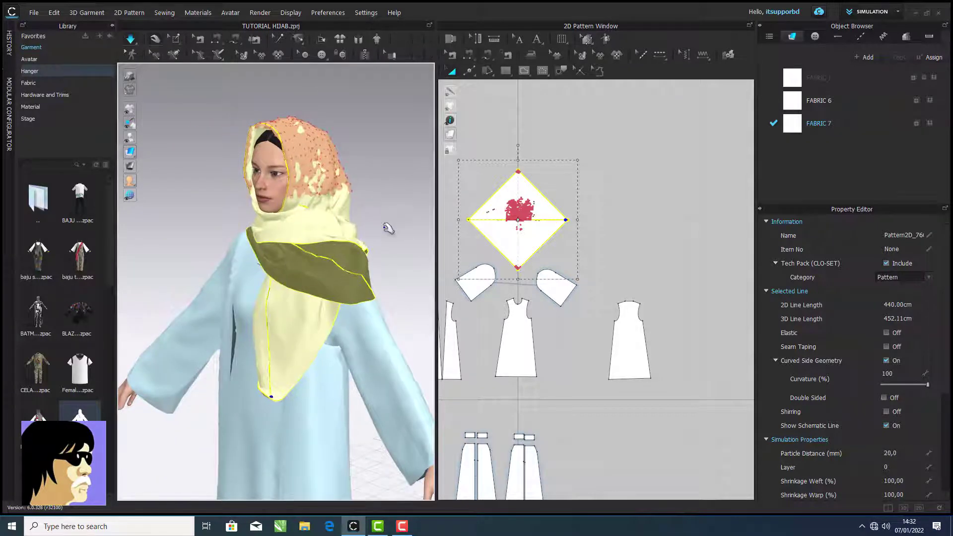
{"action": "scroll", "coordinate": [387, 228], "scroll_direction": "up", "scroll_amount": 5}
{"action": "left_click", "coordinate": [131, 40]}
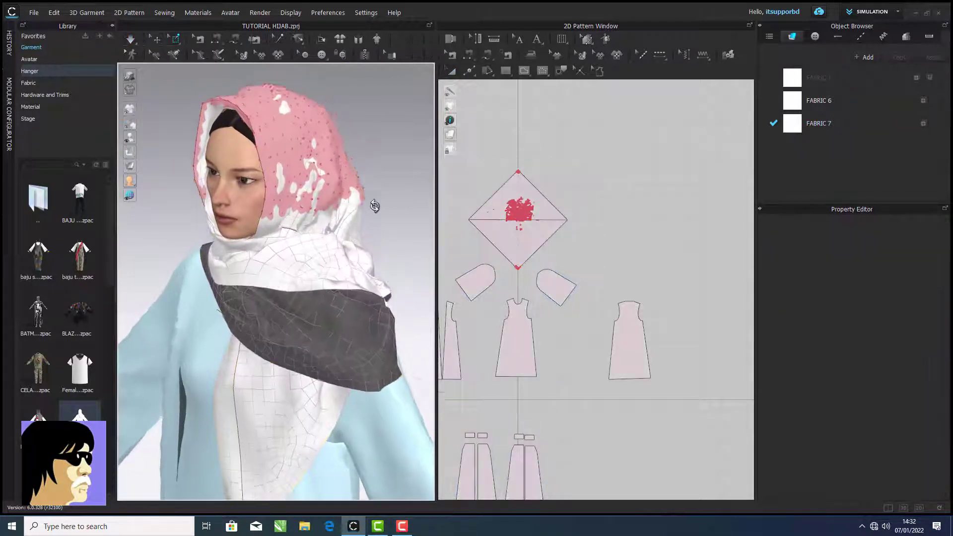
Select the two short seams joining the neck folds in the upper half of the square pattern and delete them
{"action": "scroll", "coordinate": [385, 239], "scroll_direction": "up", "scroll_amount": 5}
{"action": "scroll", "coordinate": [386, 239], "scroll_direction": "down", "scroll_amount": 5}
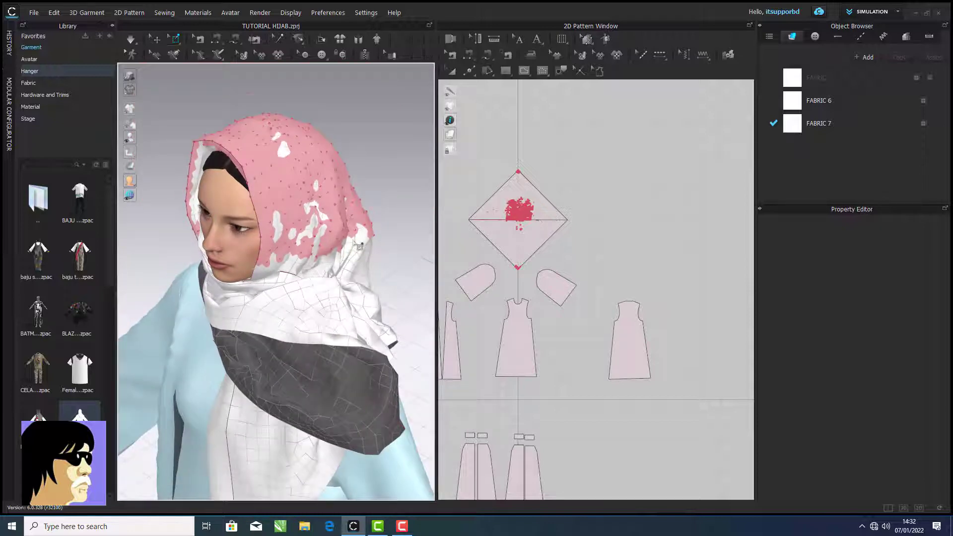
{"action": "right_click_drag", "start_coordinate": [359, 246], "coordinate": [286, 225]}
{"action": "scroll", "coordinate": [285, 225], "scroll_direction": "up", "scroll_amount": 4}
{"action": "scroll", "coordinate": [511, 235], "scroll_direction": "up", "scroll_amount": 5}
{"action": "middle_click_drag", "start_coordinate": [512, 237], "coordinate": [535, 267]}
{"action": "scroll", "coordinate": [536, 267], "scroll_direction": "down", "scroll_amount": 4}
{"action": "left_click", "coordinate": [452, 55]}
{"action": "left_click", "coordinate": [482, 222]}
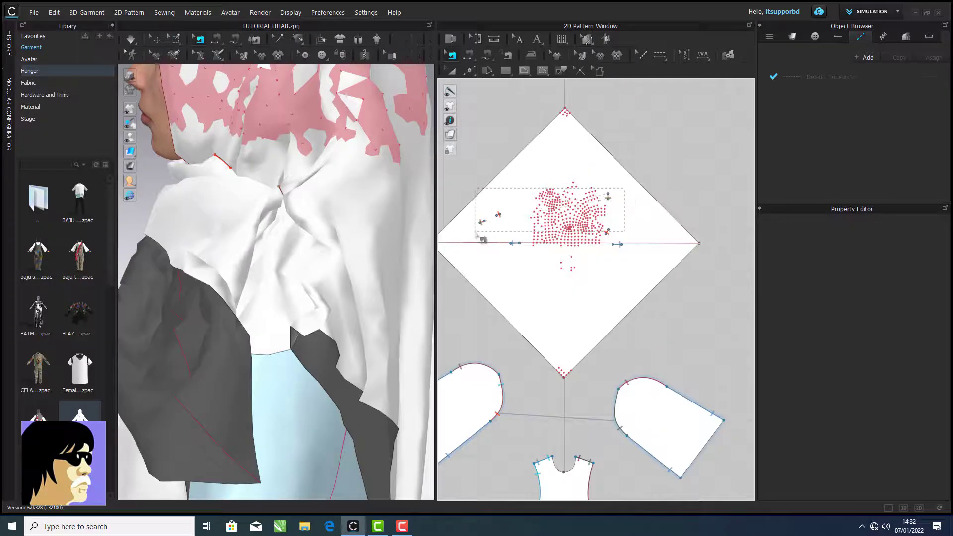
{"action": "left_click_drag", "start_coordinate": [477, 232], "coordinate": [477, 232]}
{"action": "scroll", "coordinate": [321, 255], "scroll_direction": "up", "scroll_amount": 3}
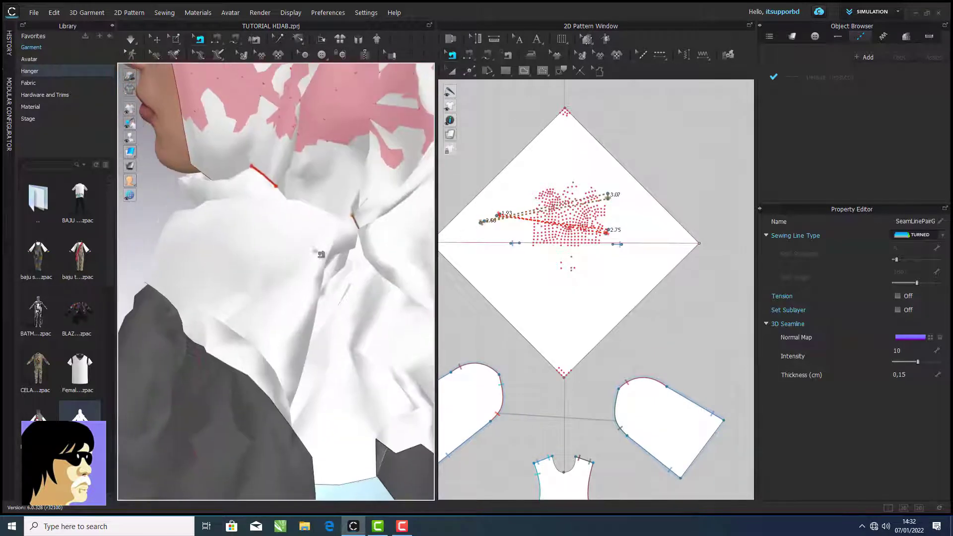
{"action": "right_click", "coordinate": [271, 182]}
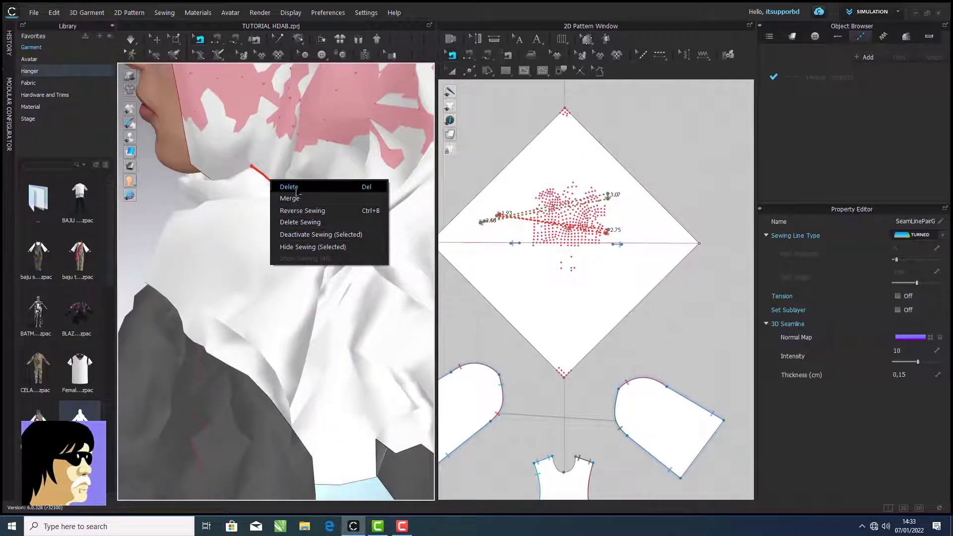
{"action": "left_click", "coordinate": [317, 236]}
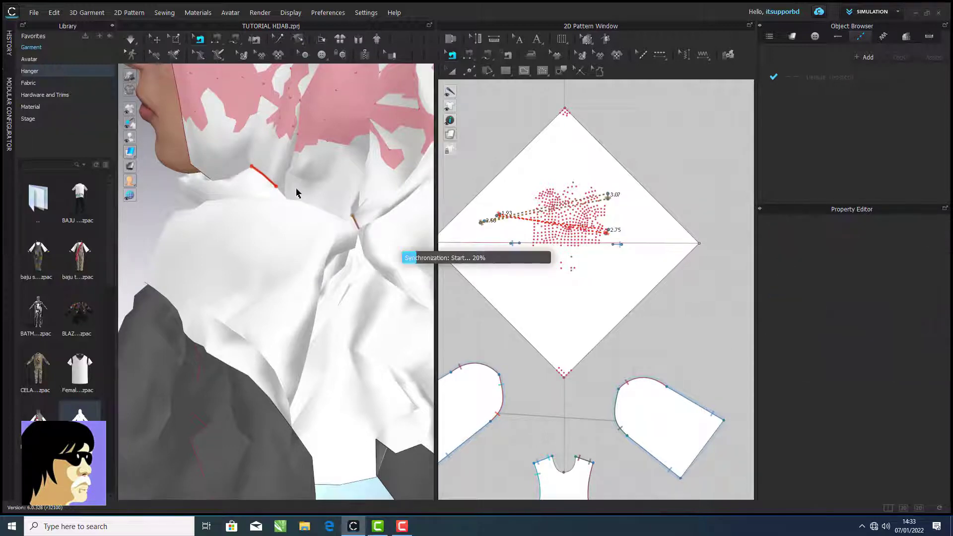
{"action": "scroll", "coordinate": [297, 193], "scroll_direction": "down", "scroll_amount": 6}
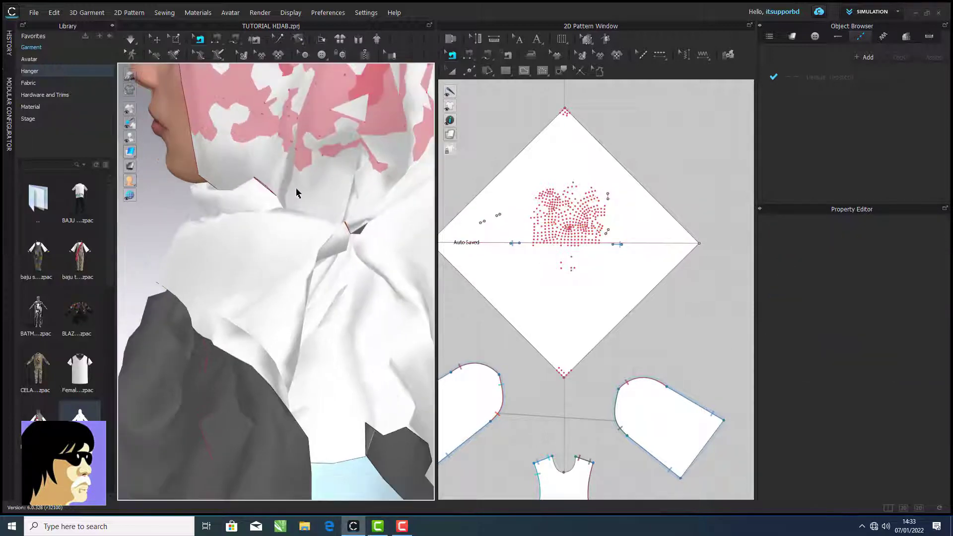
While simulating, pull the wrapped end up and back over the left shoulder and pin its tip
{"action": "right_click_drag", "start_coordinate": [252, 211], "coordinate": [356, 247]}
{"action": "left_click", "coordinate": [175, 39]}
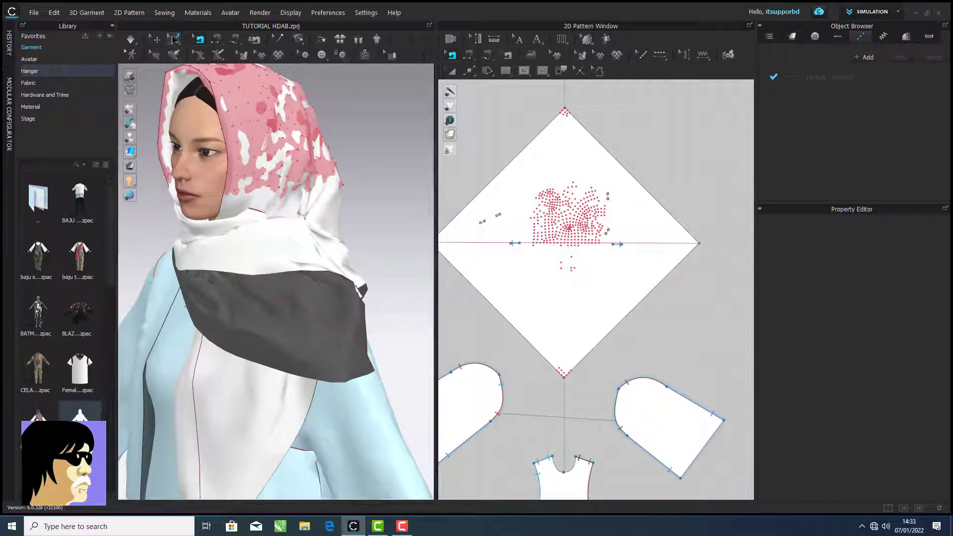
{"action": "left_click_drag", "start_coordinate": [383, 391], "coordinate": [349, 348]}
{"action": "scroll", "coordinate": [347, 347], "scroll_direction": "down", "scroll_amount": 3}
{"action": "key", "text": "space"}
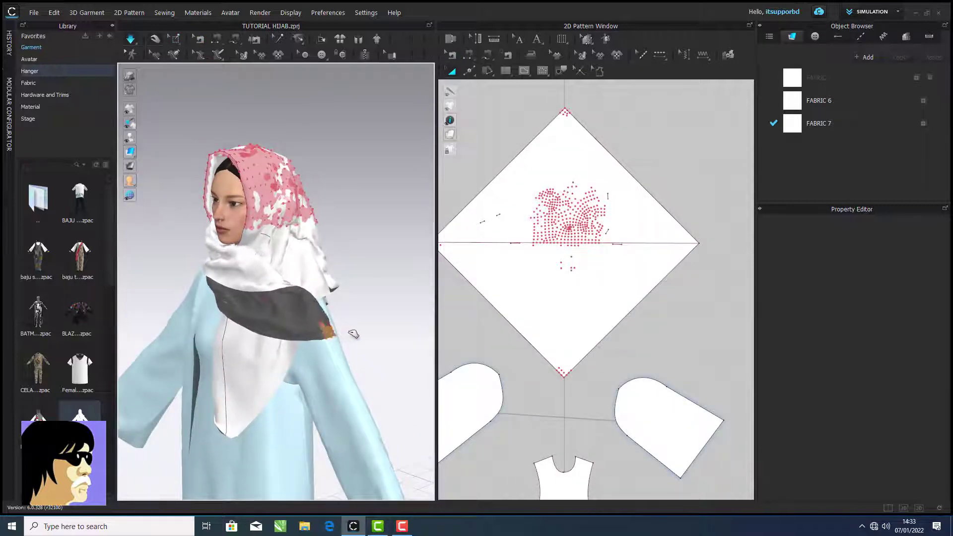
{"action": "left_click_drag", "start_coordinate": [354, 333], "coordinate": [359, 269]}
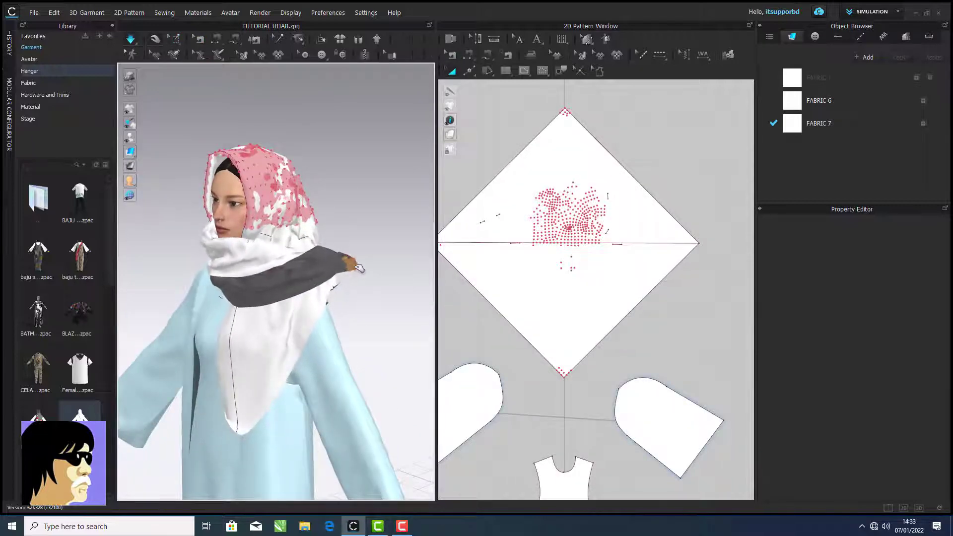
{"action": "key", "text": "space"}
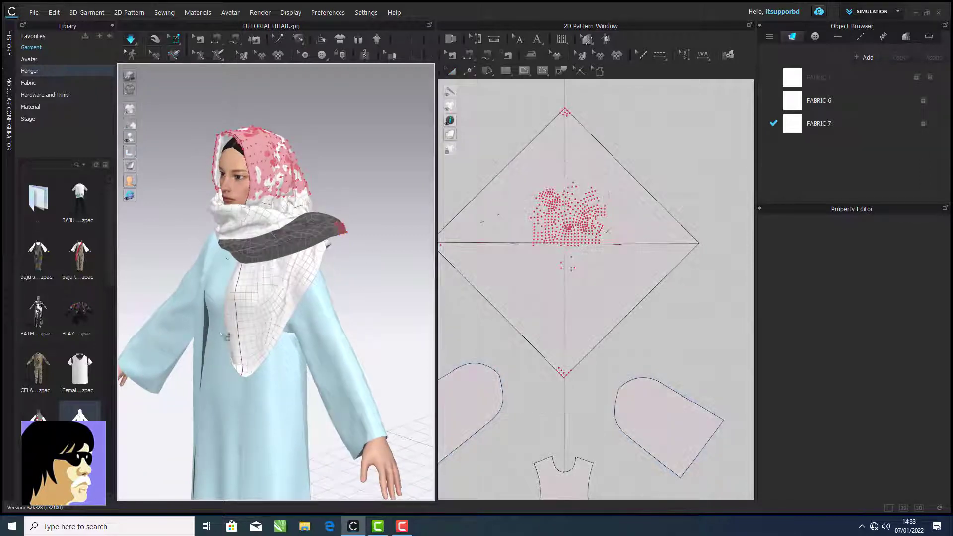
Pin the tip of the hijab's front end and extend it down in front of the body to hand level, with simulation running
{"action": "left_click_drag", "start_coordinate": [270, 401], "coordinate": [282, 432]}
{"action": "key", "text": "2"}
{"action": "left_click", "coordinate": [155, 41]}
{"action": "key", "text": "6"}
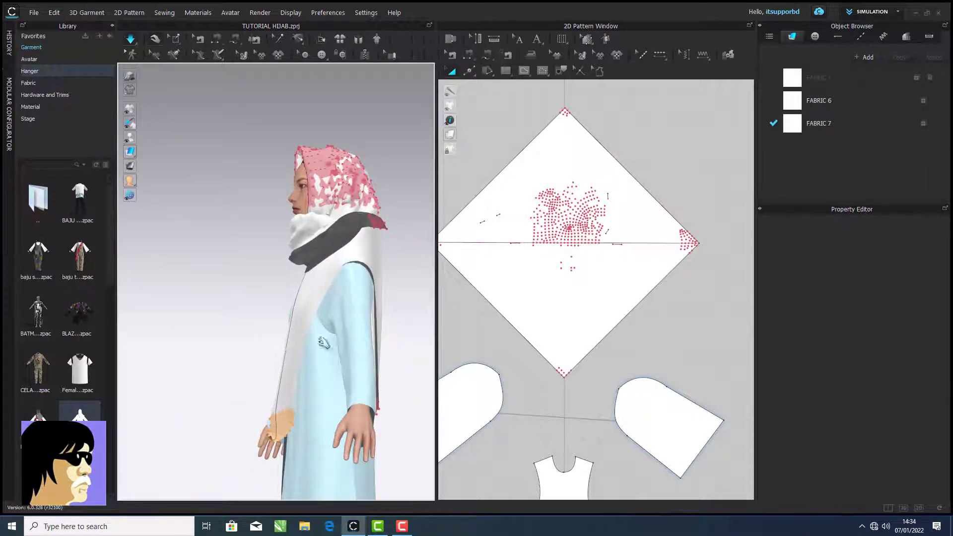
{"action": "right_click_drag", "start_coordinate": [323, 381], "coordinate": [331, 347]}
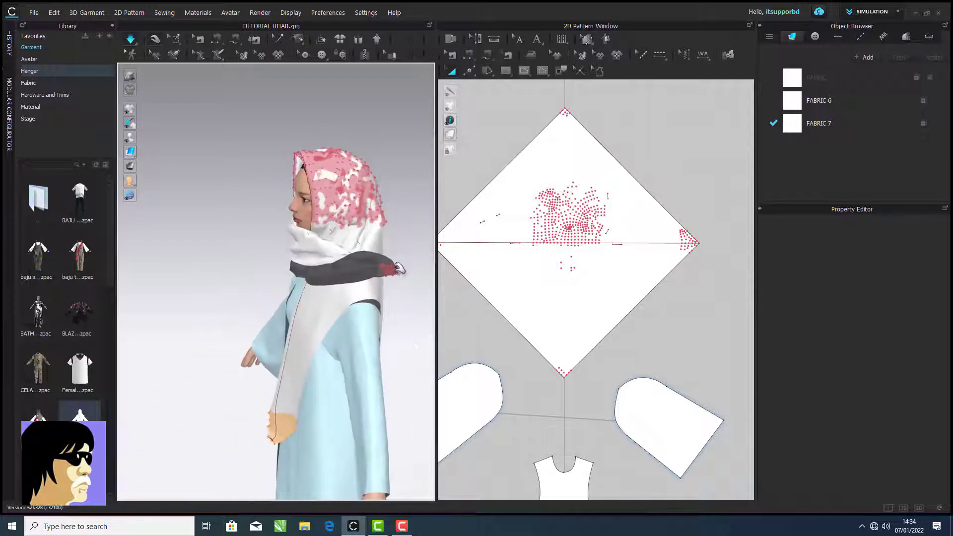
Pull the pinned wrapped end far out behind the left shoulder during simulation to tighten the folds around the neck
{"action": "left_click_drag", "start_coordinate": [400, 268], "coordinate": [445, 337]}
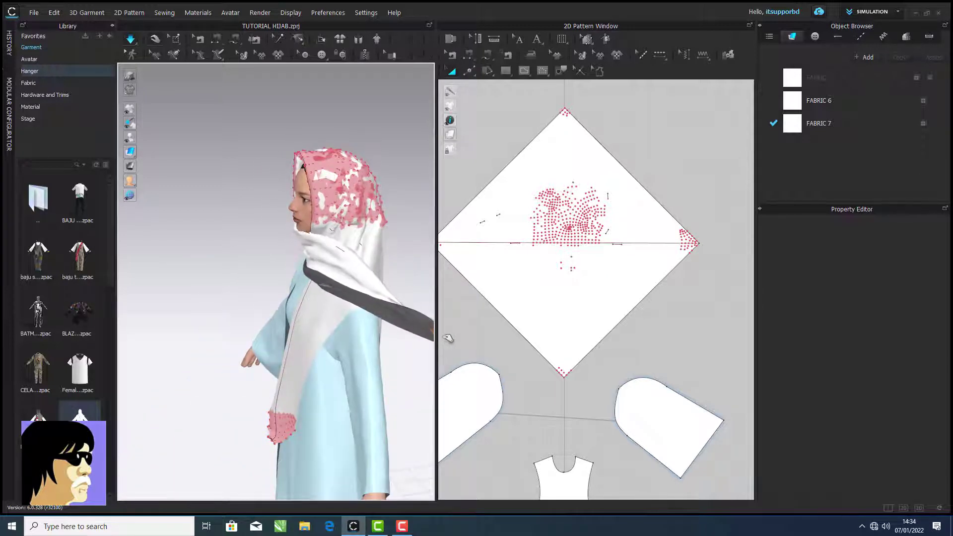
{"action": "left_click_drag", "start_coordinate": [496, 359], "coordinate": [523, 280]}
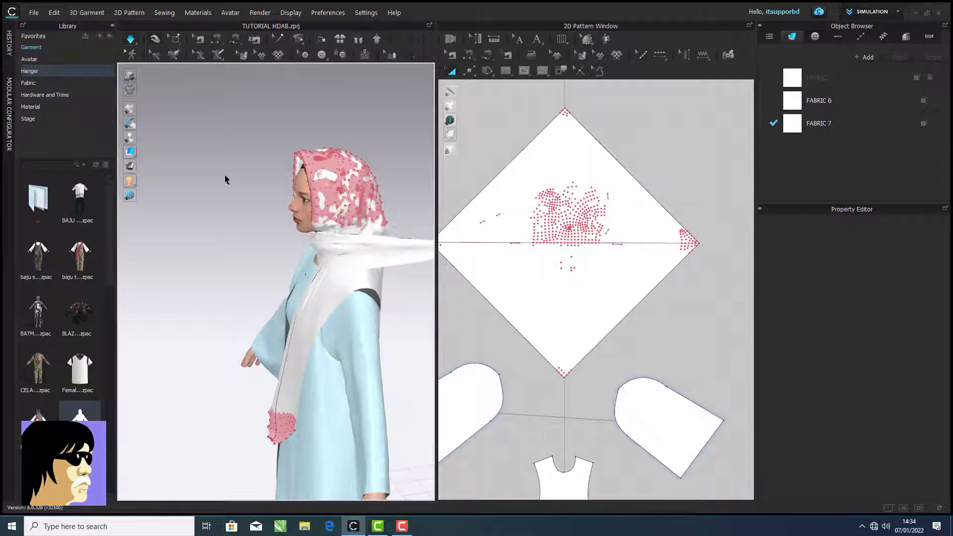
{"action": "right_click_drag", "start_coordinate": [319, 263], "coordinate": [379, 260]}
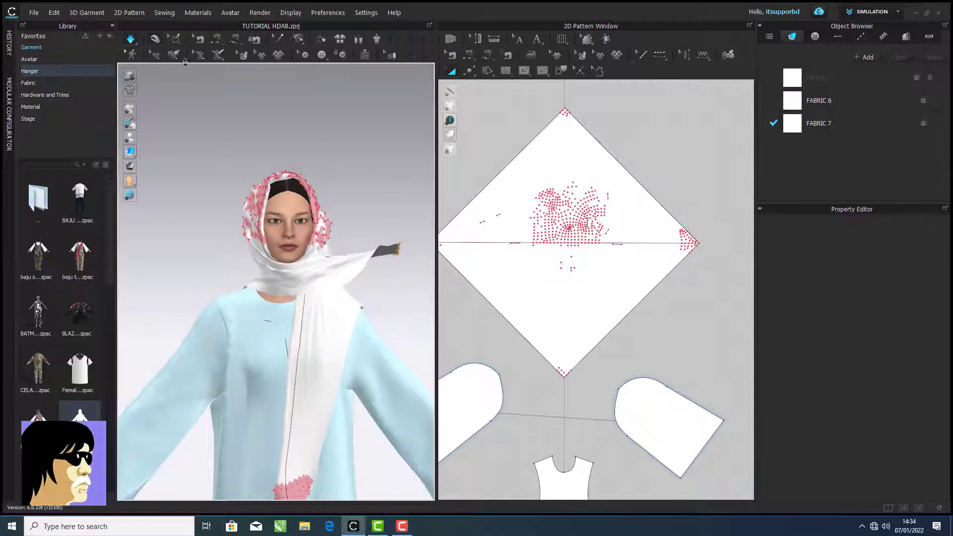
{"action": "left_click", "coordinate": [175, 39]}
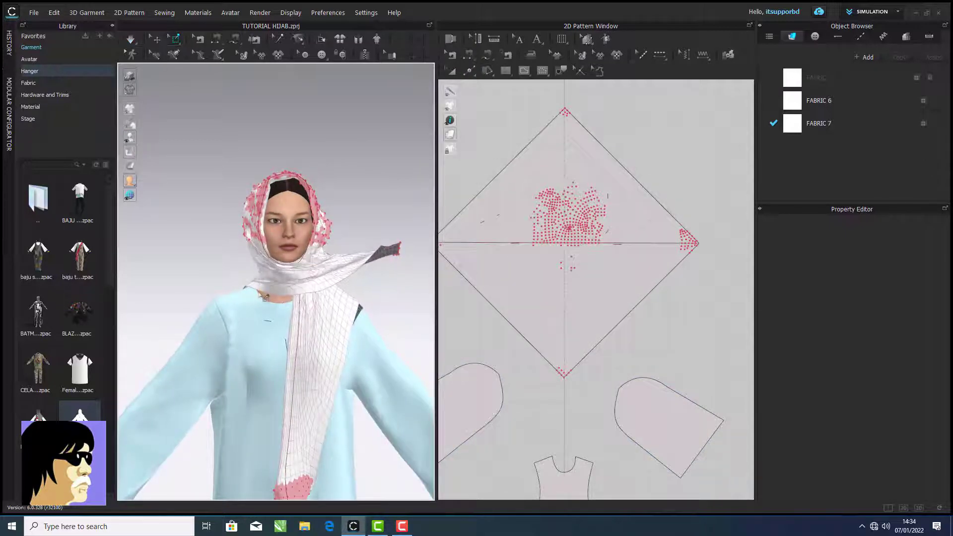
{"action": "right_click_drag", "start_coordinate": [278, 306], "coordinate": [149, 248]}
{"action": "left_click", "coordinate": [131, 39]}
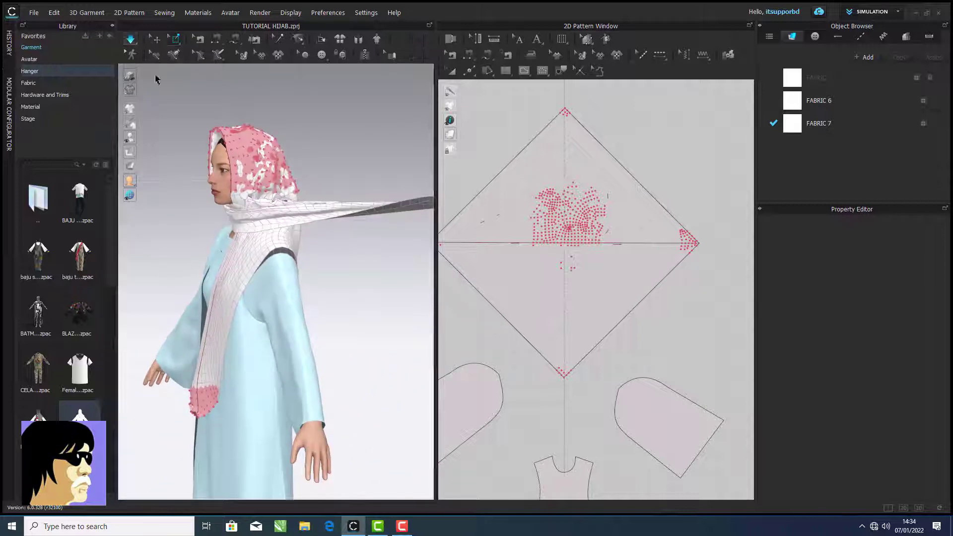
Reposition the stretched wrapped end at neck height beside the left shoulder while the simulation runs
{"action": "middle_click_drag", "start_coordinate": [238, 239], "coordinate": [179, 254]}
{"action": "left_click_drag", "start_coordinate": [427, 217], "coordinate": [382, 235]}
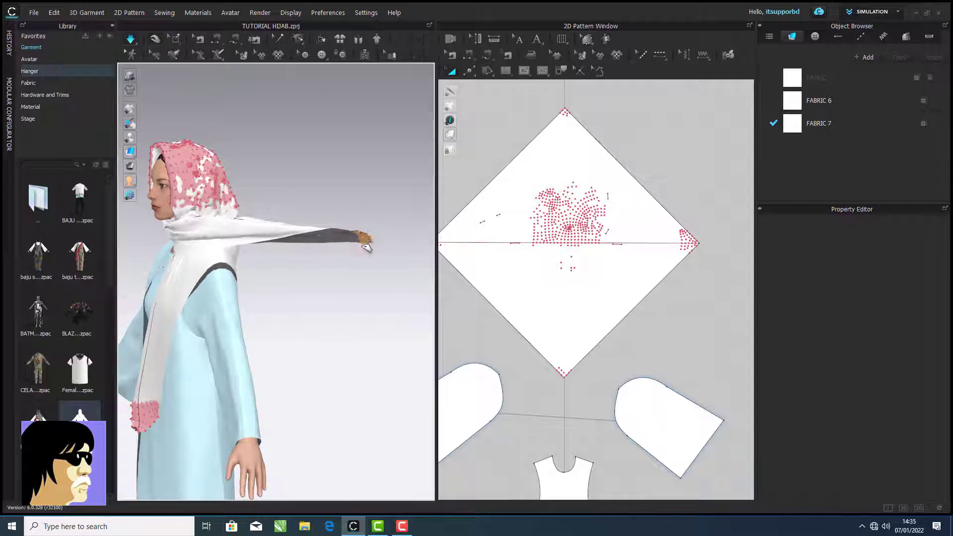
{"action": "right_click_drag", "start_coordinate": [382, 235], "coordinate": [409, 279]}
{"action": "left_click_drag", "start_coordinate": [393, 265], "coordinate": [430, 347]}
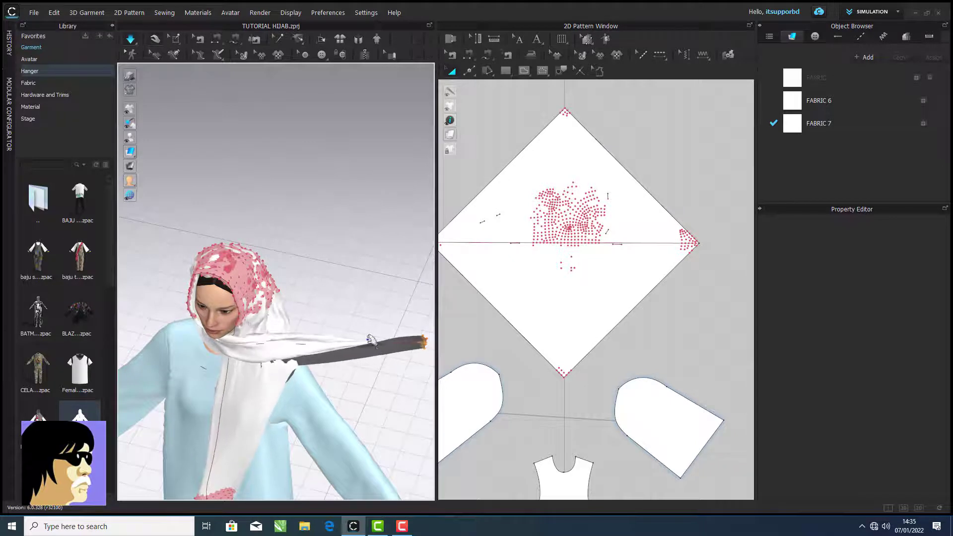
{"action": "right_click_drag", "start_coordinate": [430, 346], "coordinate": [357, 283]}
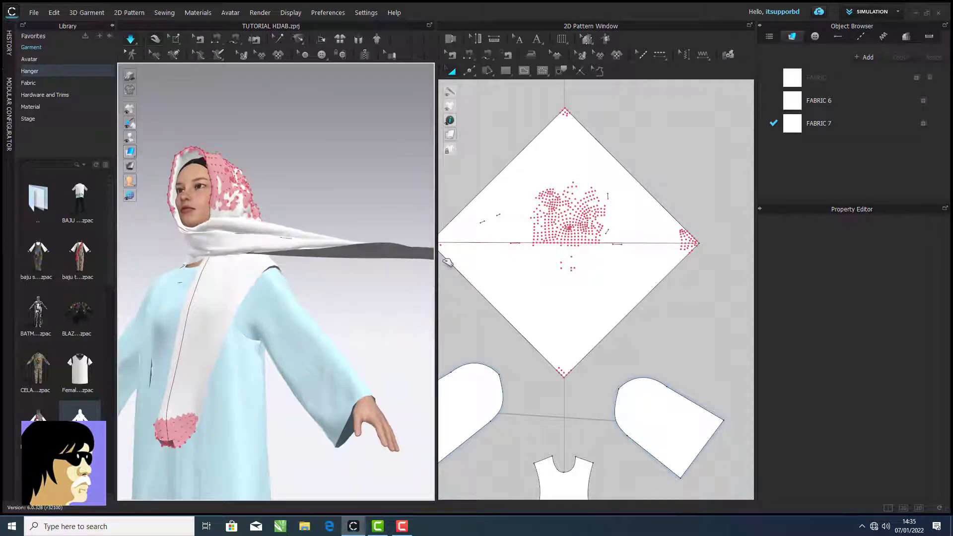
{"action": "right_click_drag", "start_coordinate": [403, 273], "coordinate": [310, 257]}
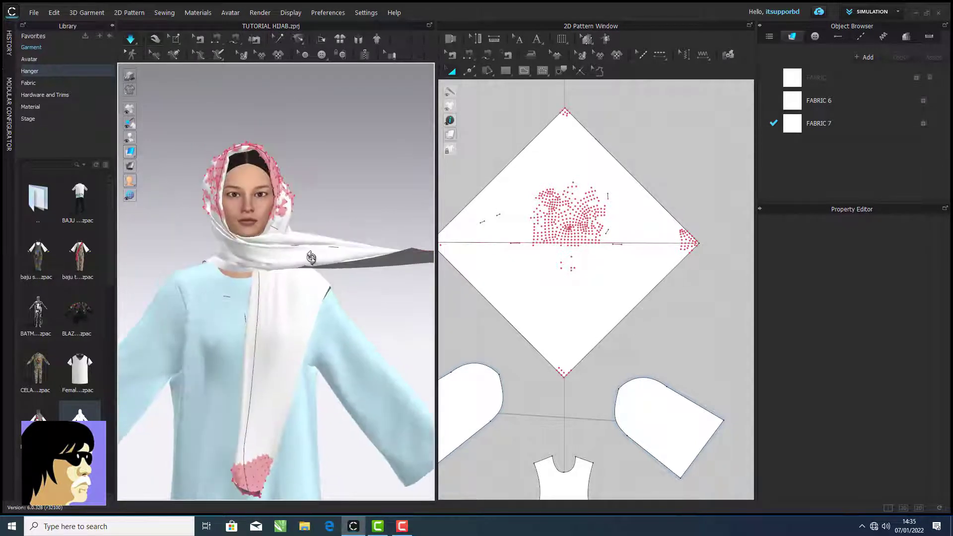
Pin the neck folds below the chin with Pin (Box) and move the wrapped end's pinned tip behind the back
{"action": "left_click", "coordinate": [177, 41]}
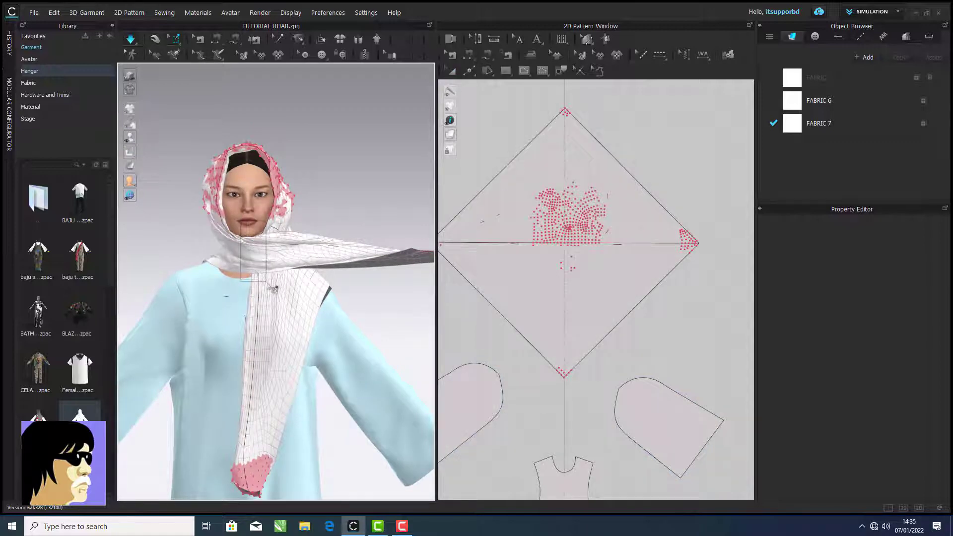
{"action": "right_click_drag", "start_coordinate": [277, 289], "coordinate": [213, 322]}
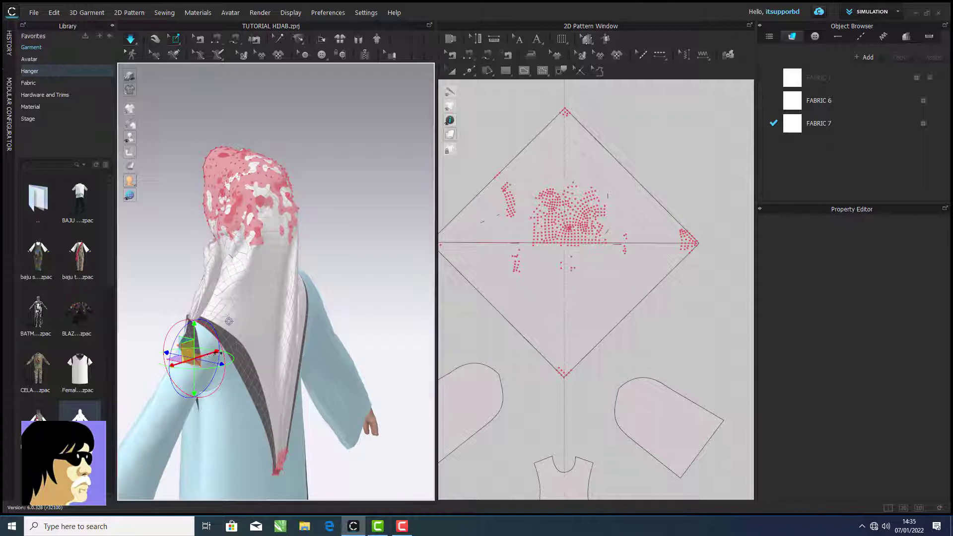
{"action": "left_click_drag", "start_coordinate": [219, 353], "coordinate": [411, 337]}
{"action": "right_click_drag", "start_coordinate": [384, 335], "coordinate": [354, 274]}
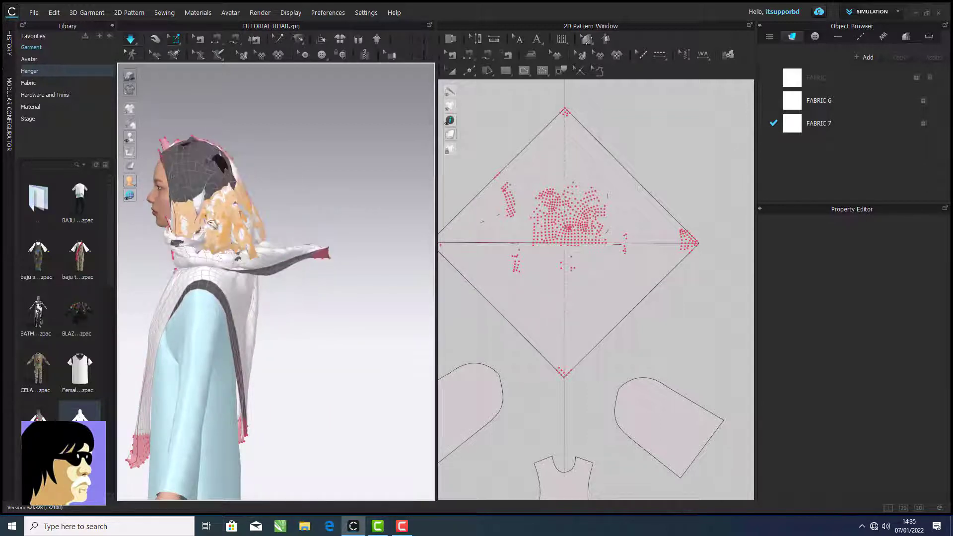
Undo the last changes that displaced the pinned cloth over the head
{"action": "left_click", "coordinate": [53, 13]}
{"action": "left_click", "coordinate": [56, 24]}
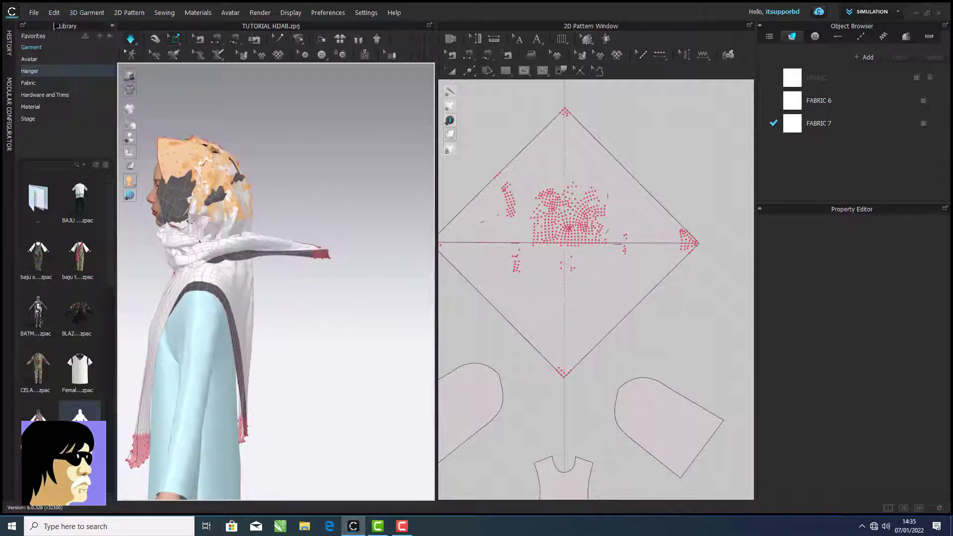
{"action": "left_click", "coordinate": [54, 14]}
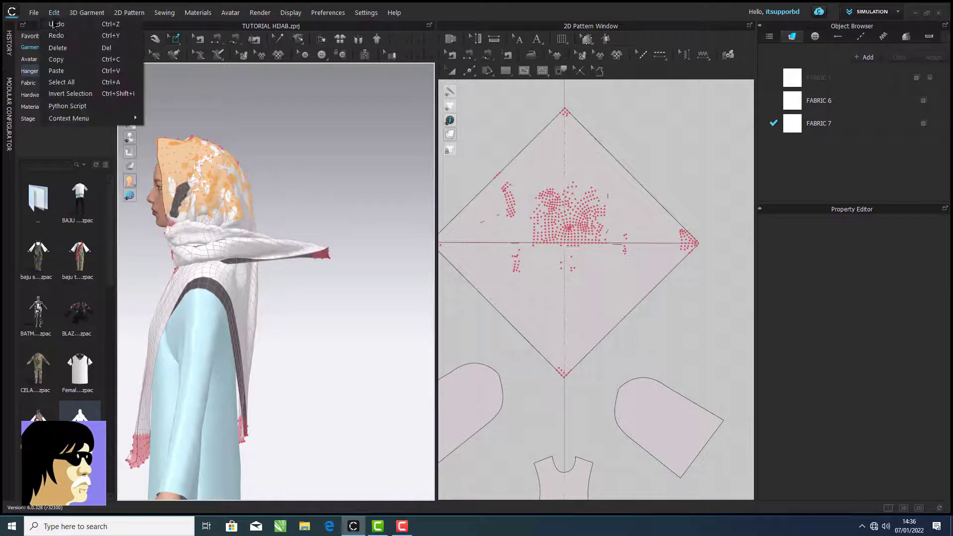
{"action": "left_click", "coordinate": [328, 156]}
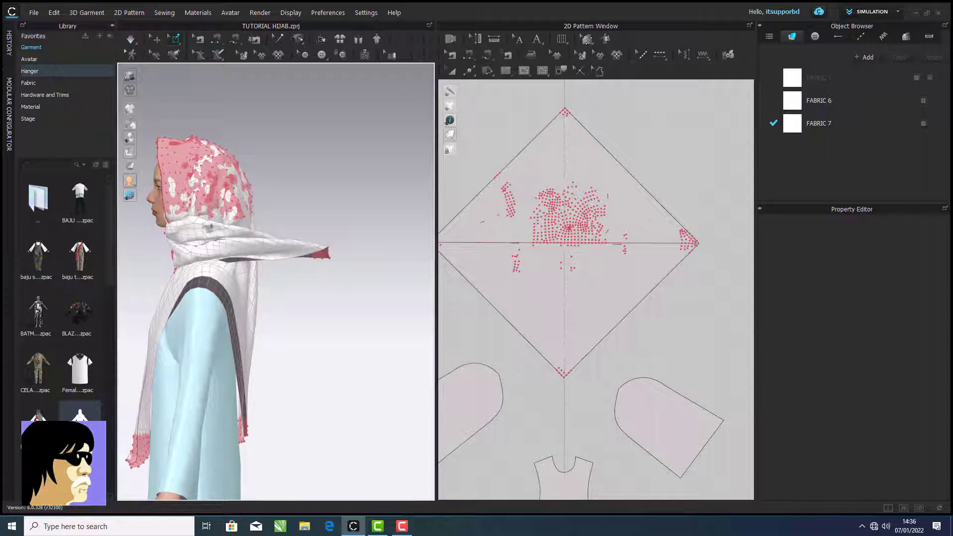
Pin the folds on the left side of the neck with Pin (Box) and delete the pins at the wrapped end's tip
{"action": "right_click_drag", "start_coordinate": [232, 267], "coordinate": [211, 258]}
{"action": "right_click", "coordinate": [323, 259]}
{"action": "left_click", "coordinate": [348, 268]}
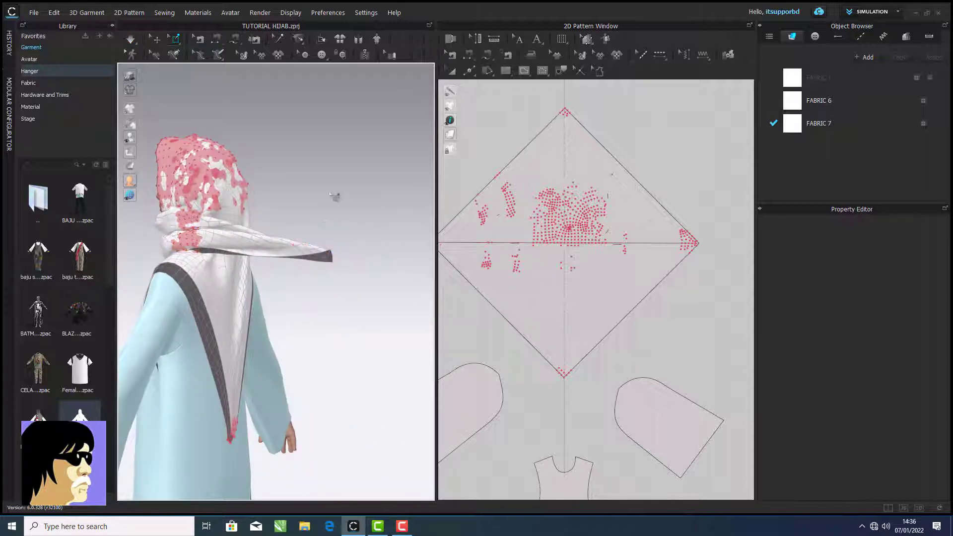
Simulate the drape to let the wrapped end fall behind the back, and pin its tip with Pin (Box)
{"action": "right_click_drag", "start_coordinate": [334, 197], "coordinate": [251, 132]}
{"action": "left_click", "coordinate": [130, 39]}
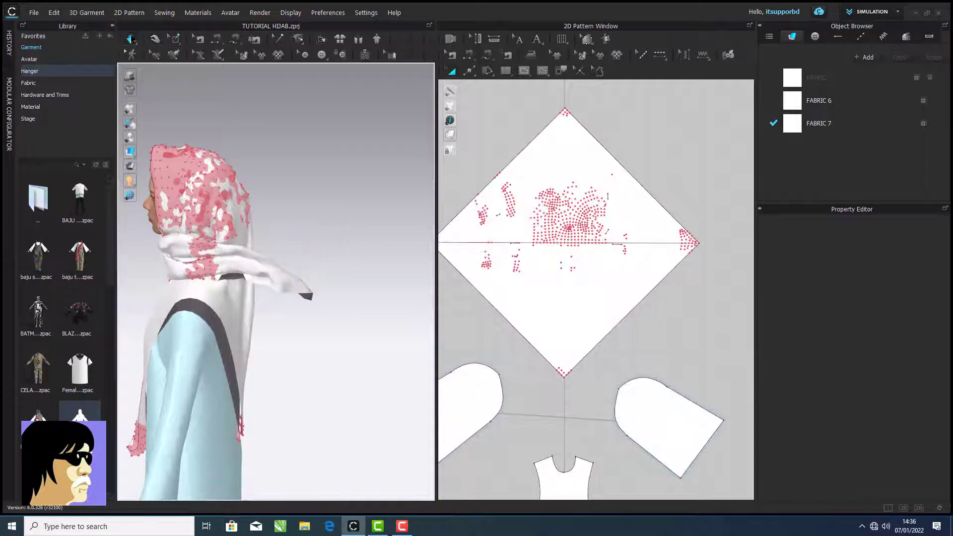
{"action": "right_click_drag", "start_coordinate": [280, 118], "coordinate": [333, 214]}
{"action": "right_click_drag", "start_coordinate": [261, 237], "coordinate": [362, 208]}
{"action": "left_click", "coordinate": [176, 40]}
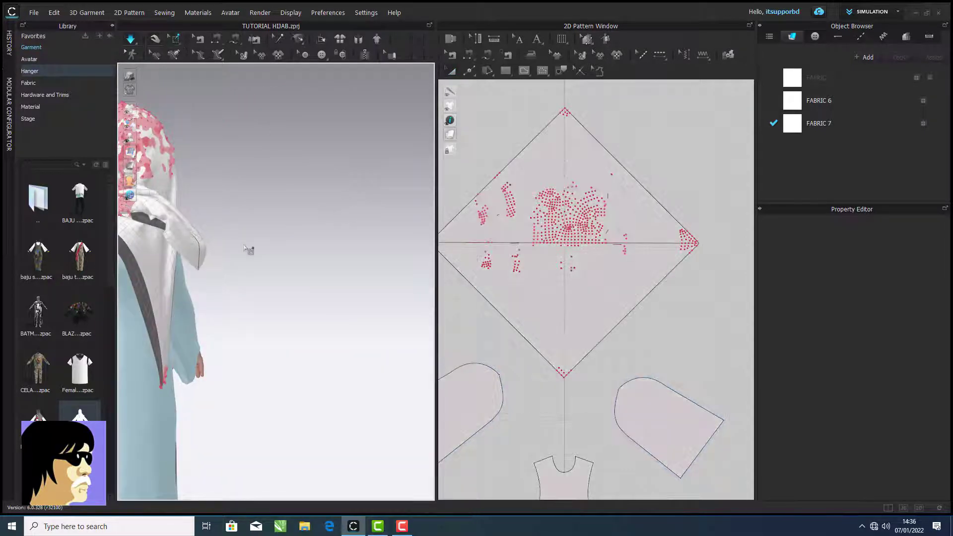
{"action": "right_click_drag", "start_coordinate": [212, 293], "coordinate": [248, 238]}
{"action": "left_click", "coordinate": [155, 39]}
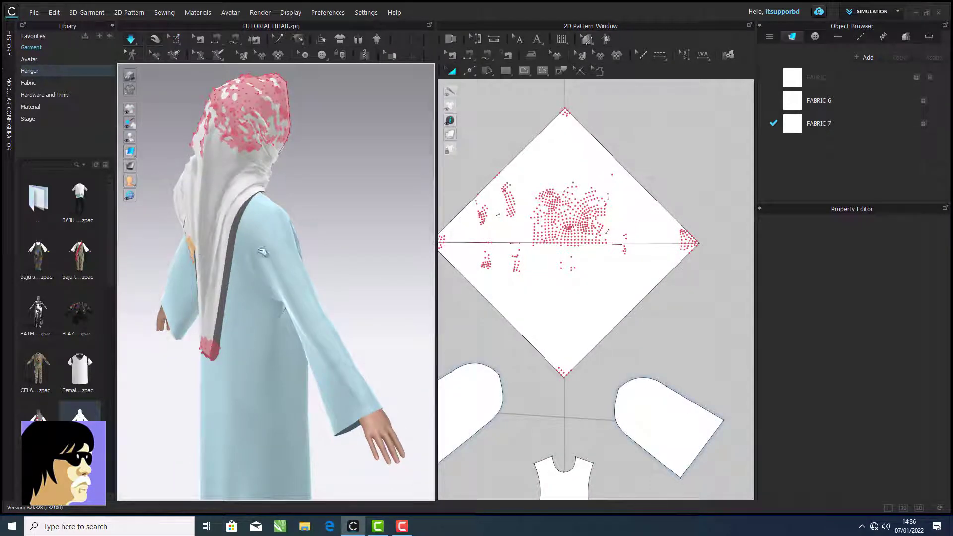
Delete the pins on the left side of the neck and the pins on the folds below the chin
{"action": "right_click_drag", "start_coordinate": [263, 252], "coordinate": [247, 211]}
{"action": "right_click", "coordinate": [251, 212]}
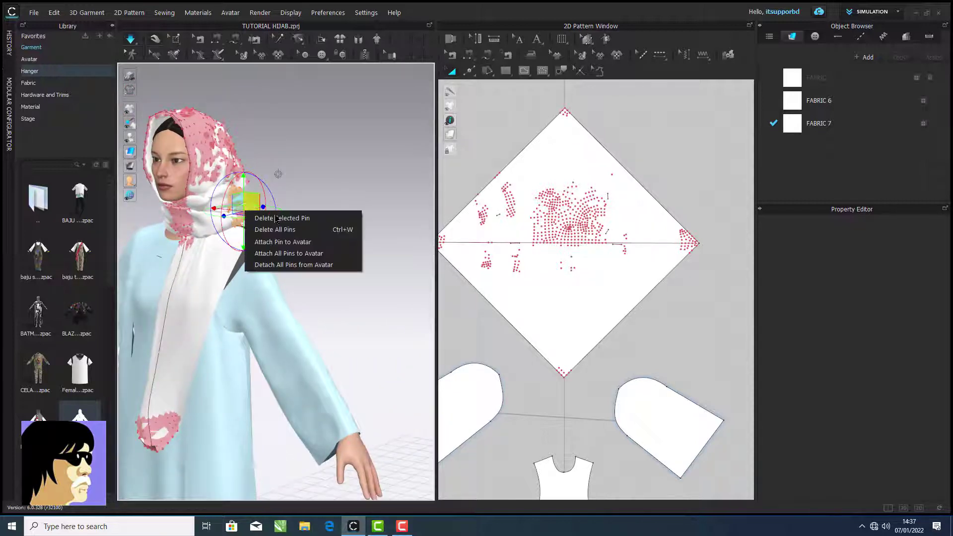
{"action": "left_click", "coordinate": [276, 219]}
{"action": "scroll", "coordinate": [351, 223], "scroll_direction": "up", "scroll_amount": 5}
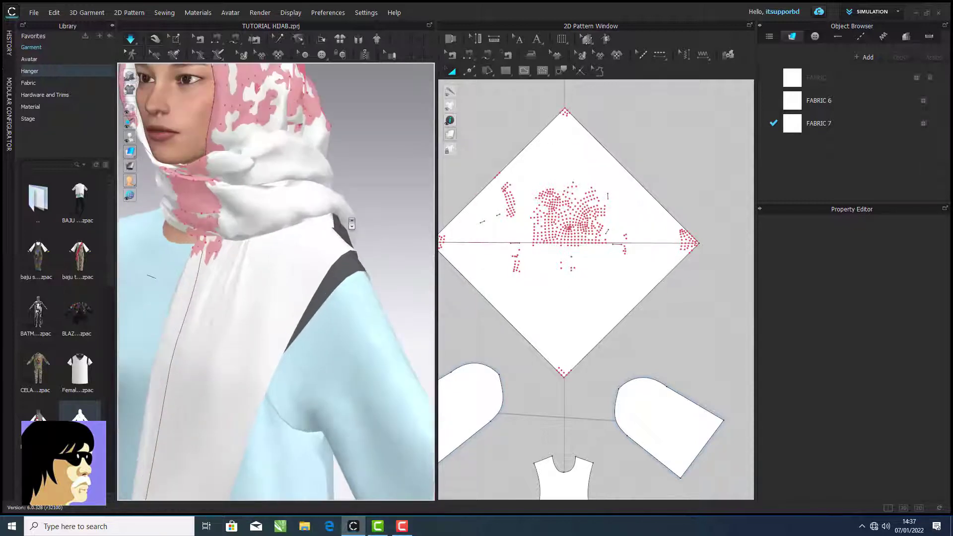
{"action": "right_click_drag", "start_coordinate": [372, 213], "coordinate": [382, 214]}
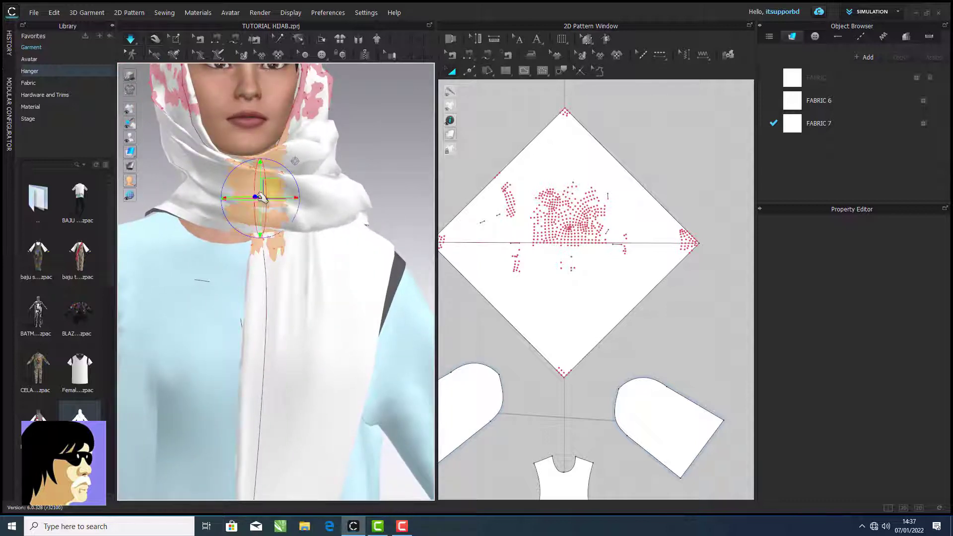
{"action": "right_click", "coordinate": [261, 197]}
{"action": "left_click", "coordinate": [276, 220]}
Pull the hijab's lower edge at the right shoulder to adjust its drape during simulation
{"action": "left_click", "coordinate": [143, 217]}
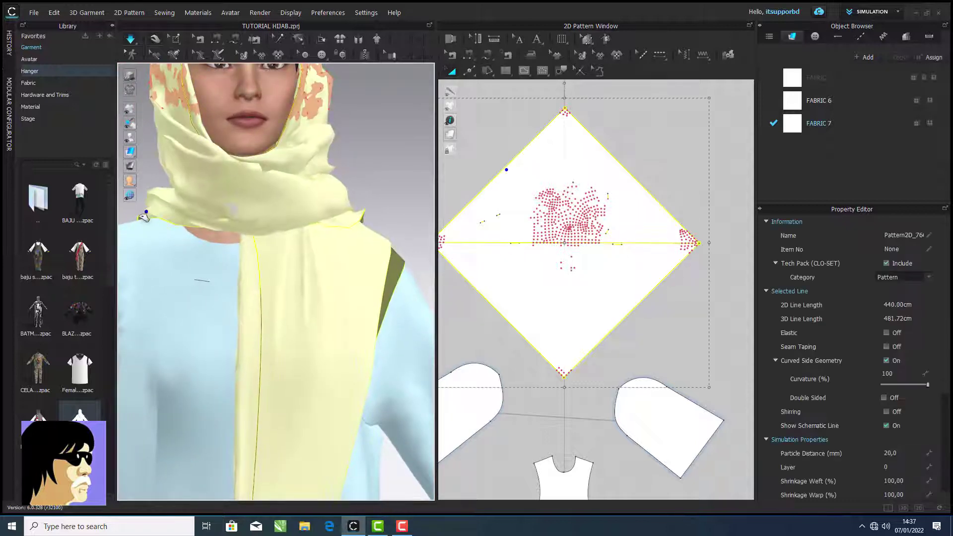
{"action": "right_click_drag", "start_coordinate": [182, 251], "coordinate": [284, 261]}
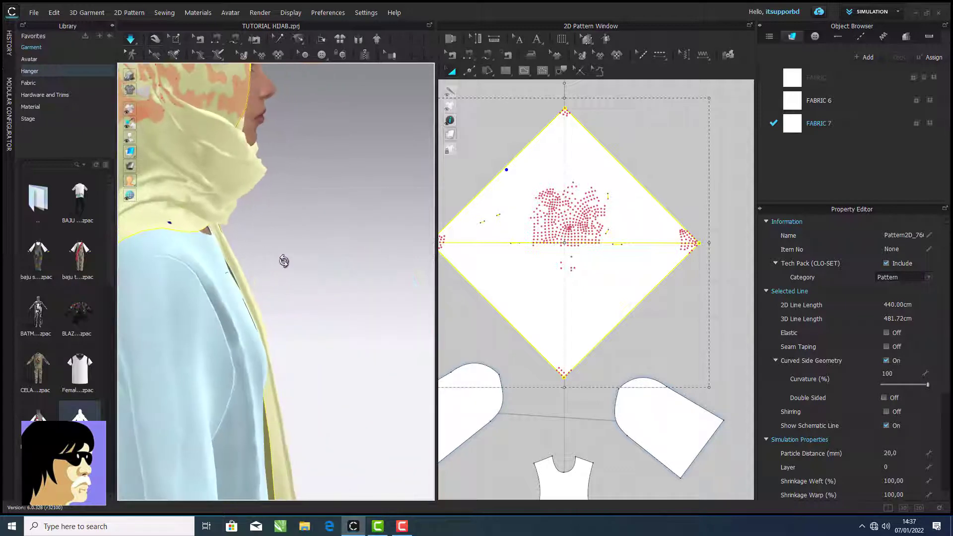
{"action": "right_click_drag", "start_coordinate": [180, 189], "coordinate": [42, 179]}
{"action": "right_click_drag", "start_coordinate": [210, 215], "coordinate": [171, 218]}
Move the hijab's pinned back corner upward behind the back while the simulation runs
{"action": "right_click_drag", "start_coordinate": [226, 237], "coordinate": [400, 238]}
{"action": "middle_click_drag", "start_coordinate": [303, 274], "coordinate": [431, 127]}
{"action": "middle_click_drag", "start_coordinate": [189, 372], "coordinate": [234, 337]}
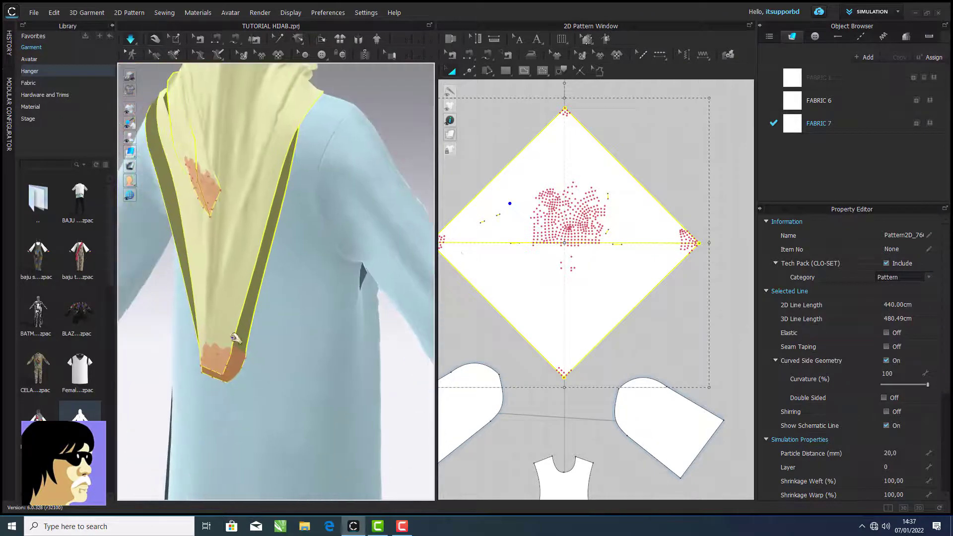
{"action": "left_click", "coordinate": [221, 355]}
{"action": "left_click_drag", "start_coordinate": [217, 327], "coordinate": [227, 280]}
Adjust the hijab's edge over the right shoulder and the folds on the left side of the neck by pulling the cloth
{"action": "right_click_drag", "start_coordinate": [373, 172], "coordinate": [213, 187]}
{"action": "scroll", "coordinate": [330, 193], "scroll_direction": "up", "scroll_amount": 2}
{"action": "right_click_drag", "start_coordinate": [329, 193], "coordinate": [364, 233]}
{"action": "left_click", "coordinate": [217, 214]}
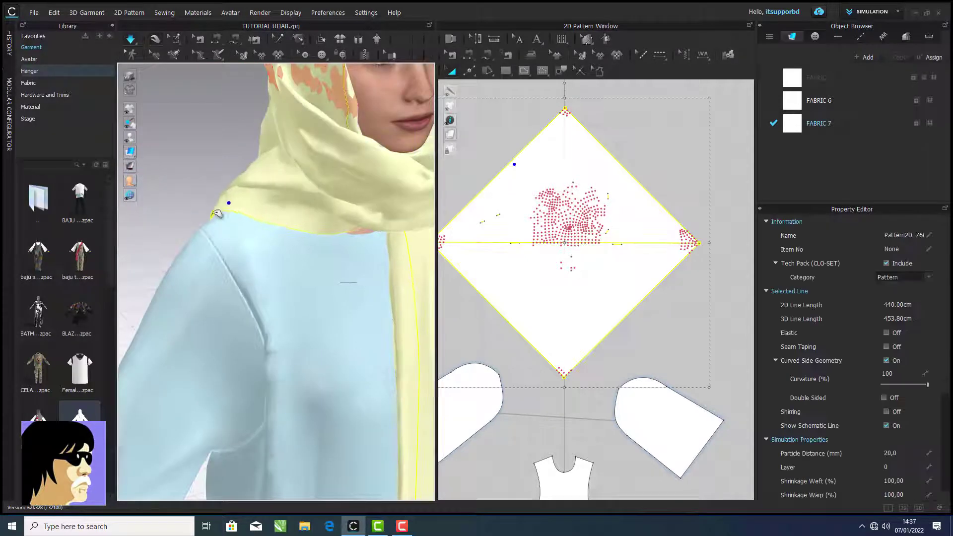
{"action": "right_click_drag", "start_coordinate": [218, 228], "coordinate": [201, 240]}
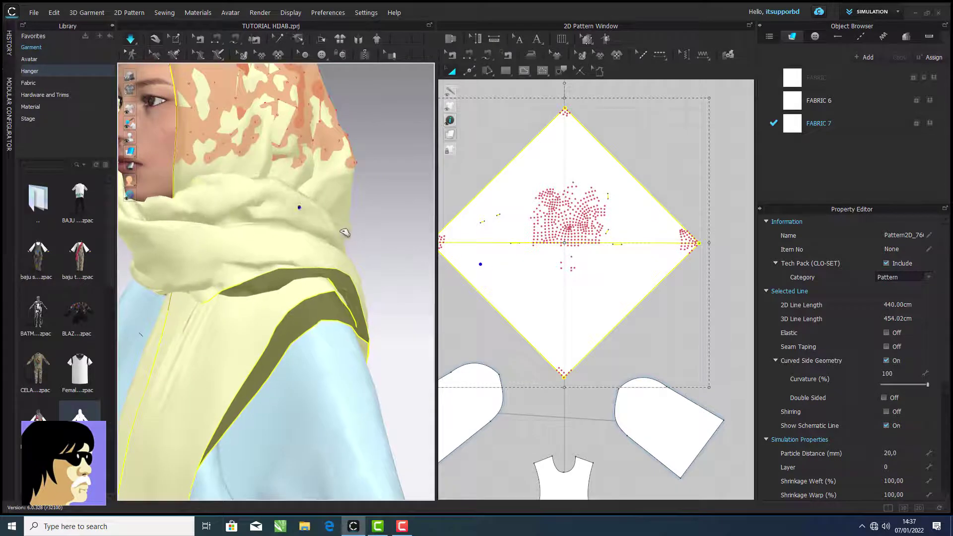
Pull the wrapped end's pinned tip farther out and down behind the back to tighten the neck folds
{"action": "right_click_drag", "start_coordinate": [366, 242], "coordinate": [342, 274]}
{"action": "left_click", "coordinate": [365, 280]}
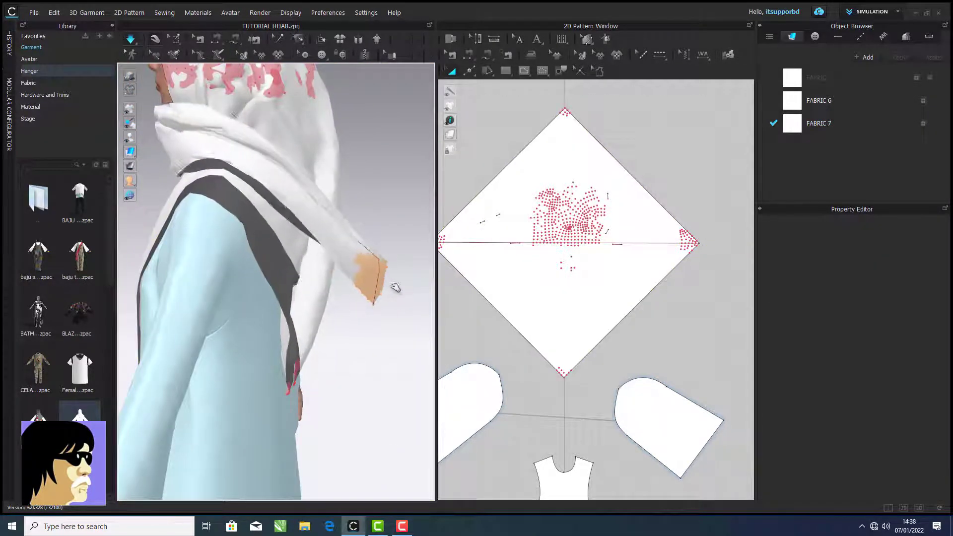
{"action": "left_click_drag", "start_coordinate": [395, 288], "coordinate": [413, 302]}
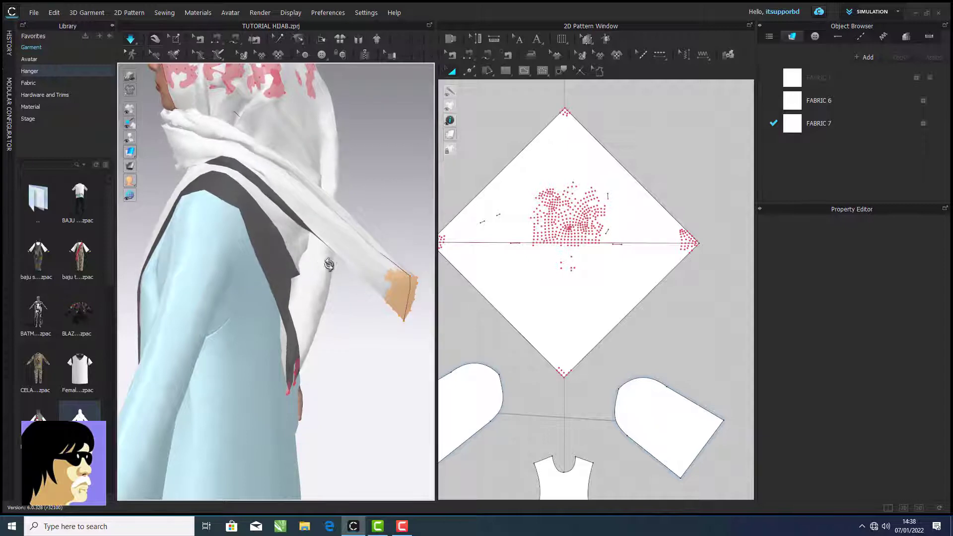
{"action": "right_click_drag", "start_coordinate": [329, 265], "coordinate": [415, 263]}
{"action": "scroll", "coordinate": [361, 269], "scroll_direction": "up", "scroll_amount": 1}
{"action": "scroll", "coordinate": [361, 270], "scroll_direction": "down", "scroll_amount": 5}
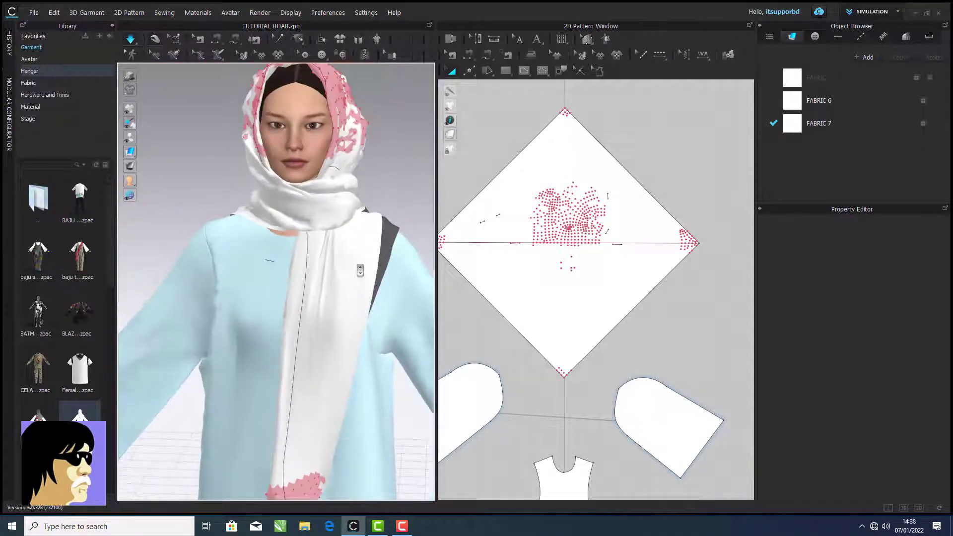
{"action": "right_click_drag", "start_coordinate": [302, 260], "coordinate": [153, 247]}
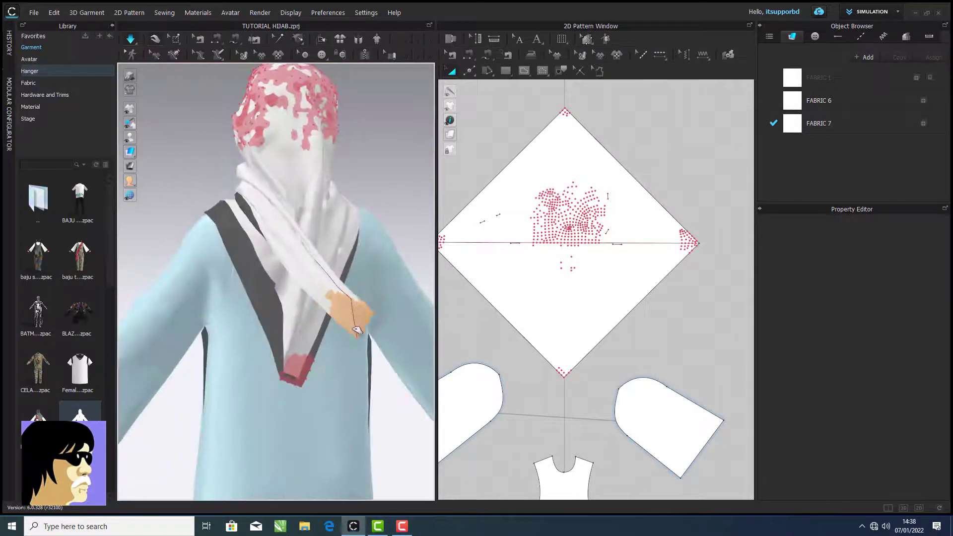
{"action": "left_click_drag", "start_coordinate": [357, 330], "coordinate": [367, 350]}
{"action": "right_click_drag", "start_coordinate": [358, 336], "coordinate": [511, 333]}
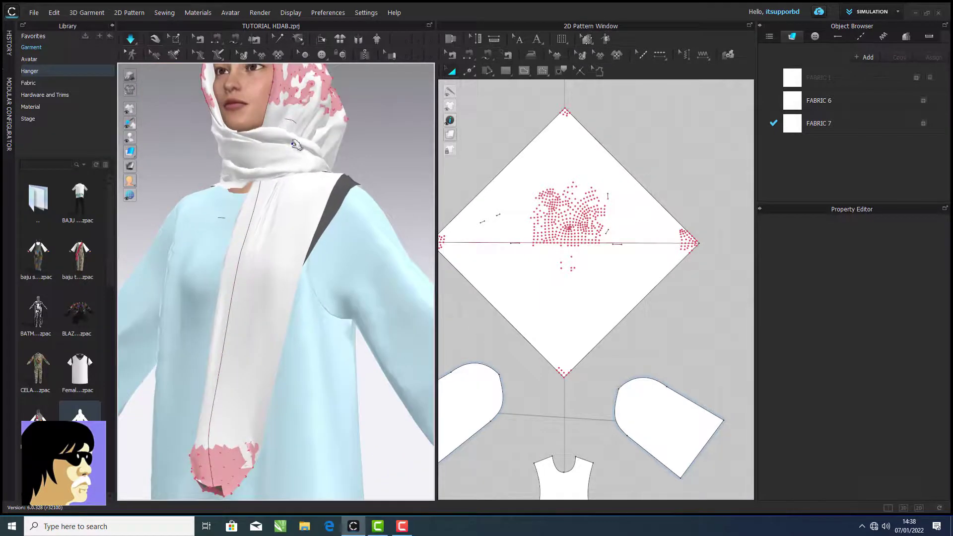
Tug the neck folds and right-shoulder edge into place, and move the pinned back corner up behind the back
{"action": "left_click", "coordinate": [300, 145]}
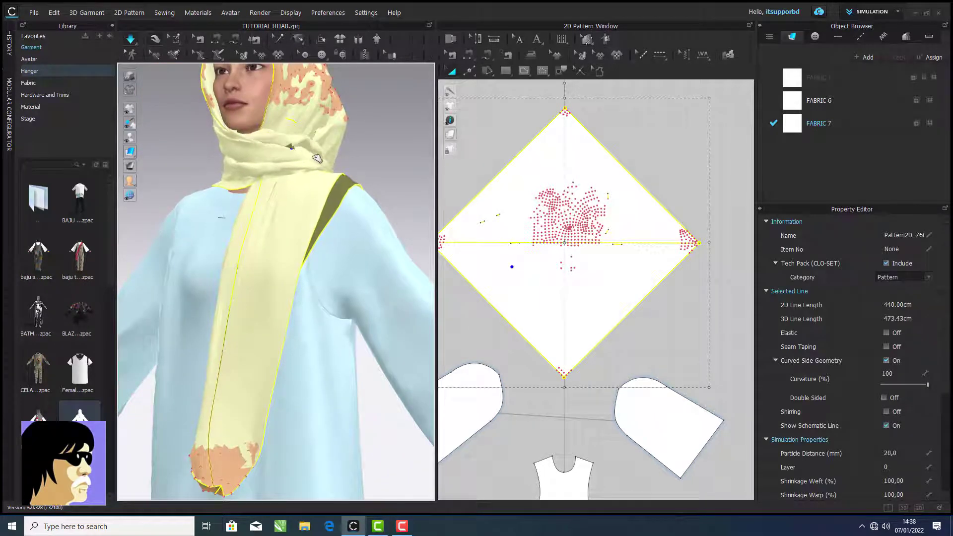
{"action": "right_click_drag", "start_coordinate": [351, 169], "coordinate": [381, 314]}
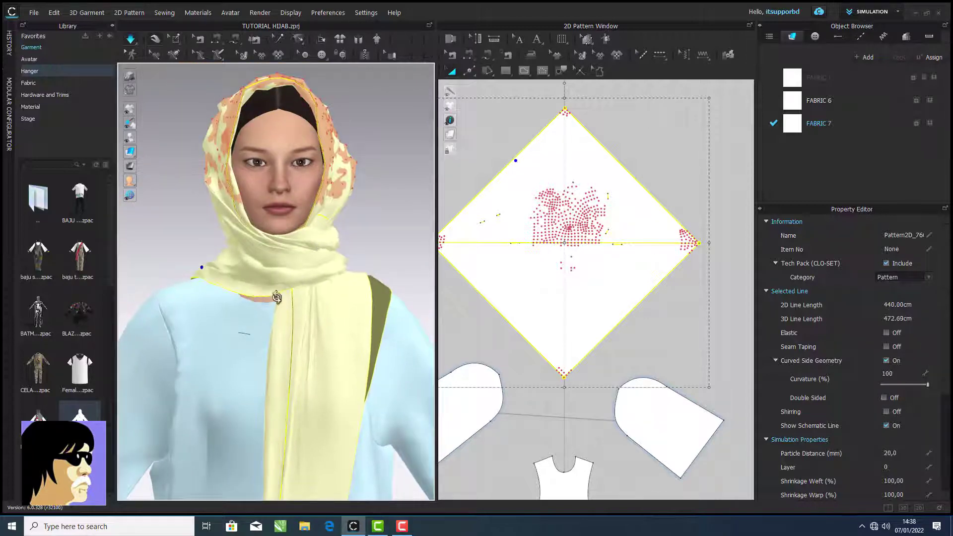
{"action": "right_click_drag", "start_coordinate": [277, 297], "coordinate": [228, 311]}
{"action": "middle_click_drag", "start_coordinate": [228, 310], "coordinate": [382, 133]}
{"action": "left_click_drag", "start_coordinate": [271, 323], "coordinate": [280, 314]}
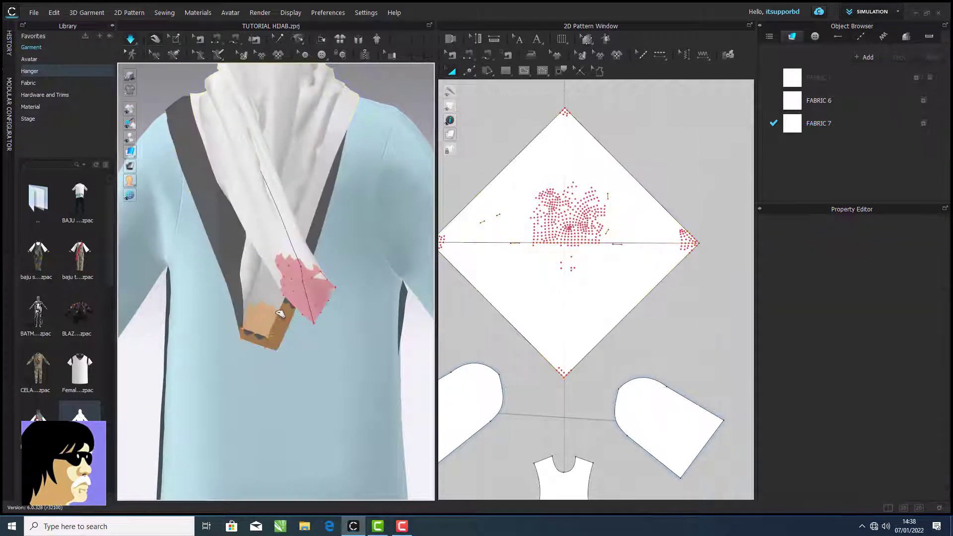
{"action": "right_click_drag", "start_coordinate": [296, 281], "coordinate": [278, 277]}
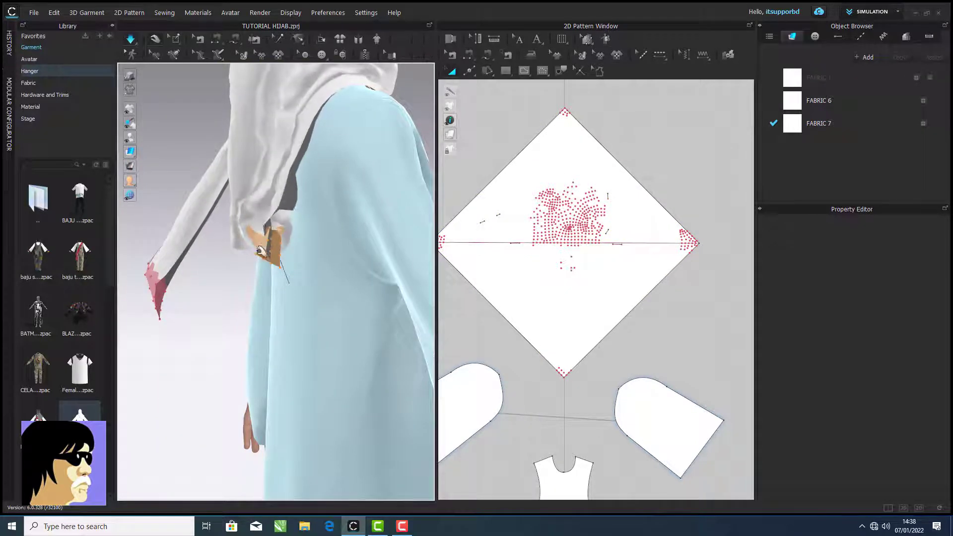
{"action": "right_click_drag", "start_coordinate": [338, 264], "coordinate": [396, 153]}
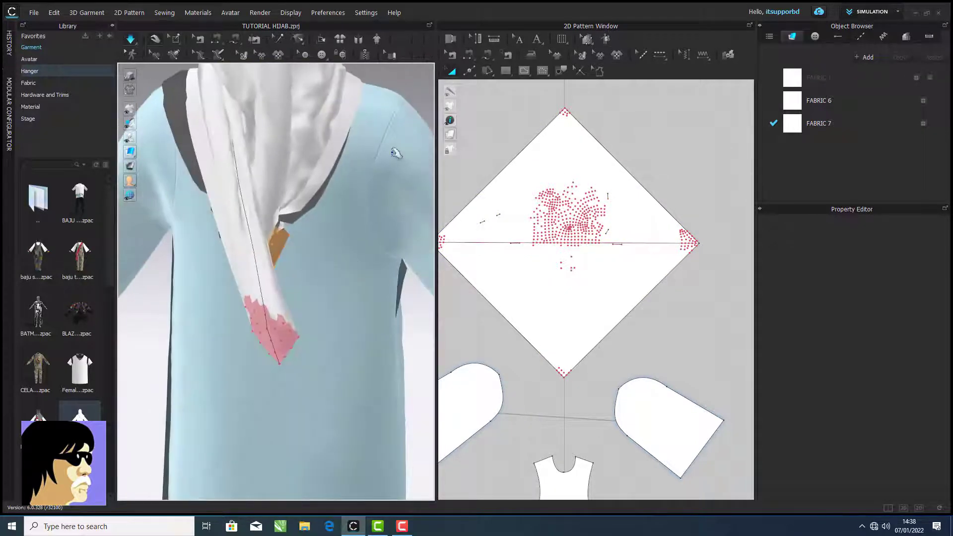
{"action": "left_click", "coordinate": [376, 86]}
Delete the pins holding the hijab on the left side of the head
{"action": "right_click_drag", "start_coordinate": [388, 99], "coordinate": [324, 259]}
{"action": "middle_click_drag", "start_coordinate": [325, 259], "coordinate": [343, 265]}
{"action": "left_click", "coordinate": [346, 186]}
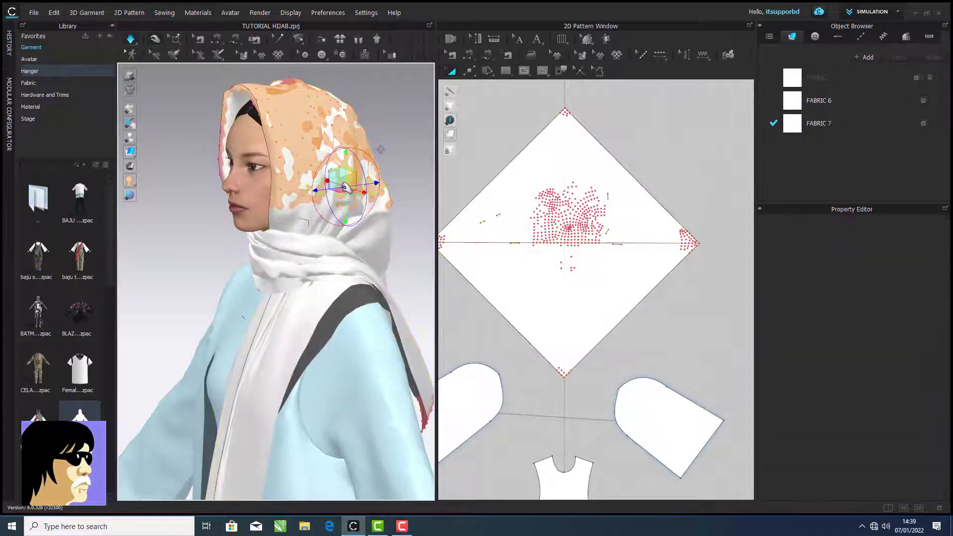
{"action": "right_click", "coordinate": [346, 187]}
{"action": "left_click", "coordinate": [360, 195]}
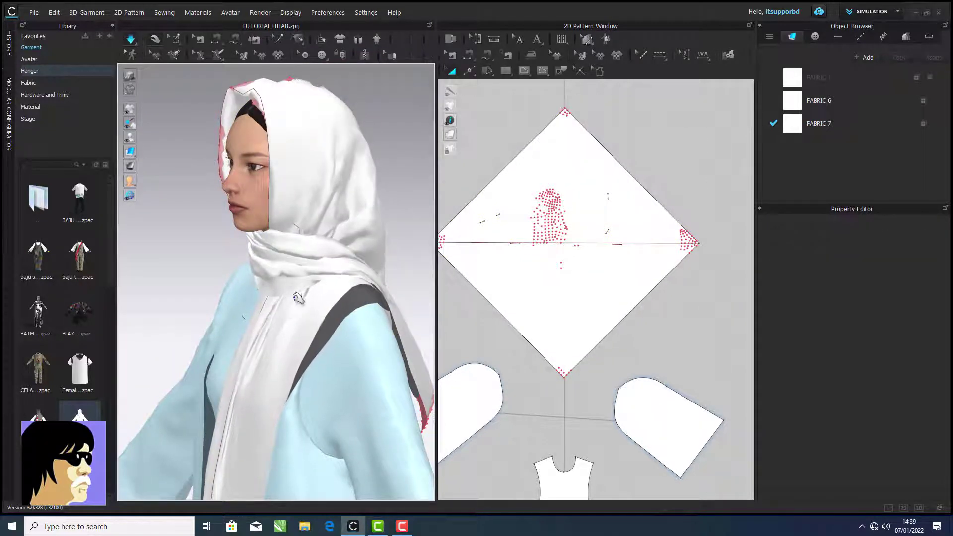
Tug the cloth below the neck and delete the pins on the right side of the head
{"action": "left_click", "coordinate": [284, 313]}
{"action": "right_click_drag", "start_coordinate": [270, 275], "coordinate": [251, 207]}
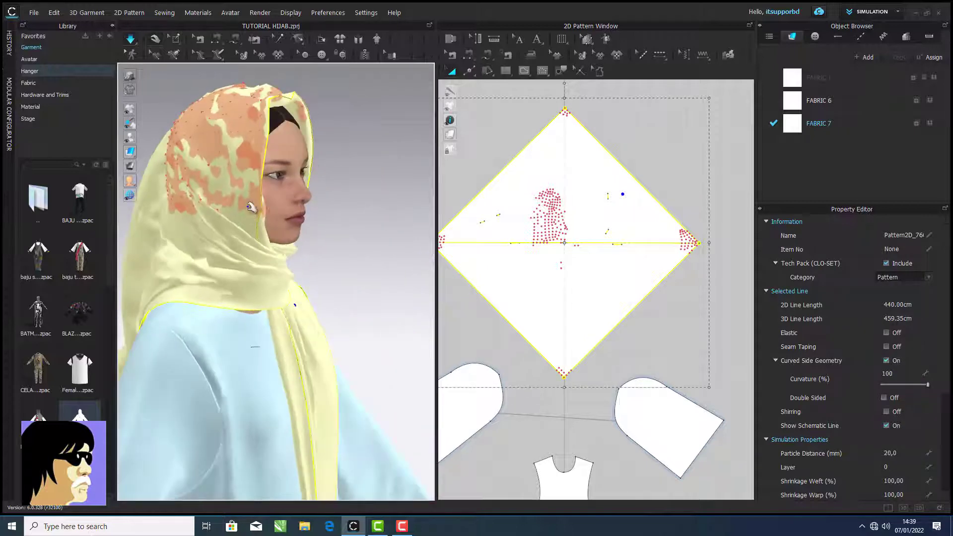
{"action": "left_click", "coordinate": [255, 201]}
{"action": "right_click", "coordinate": [255, 201]}
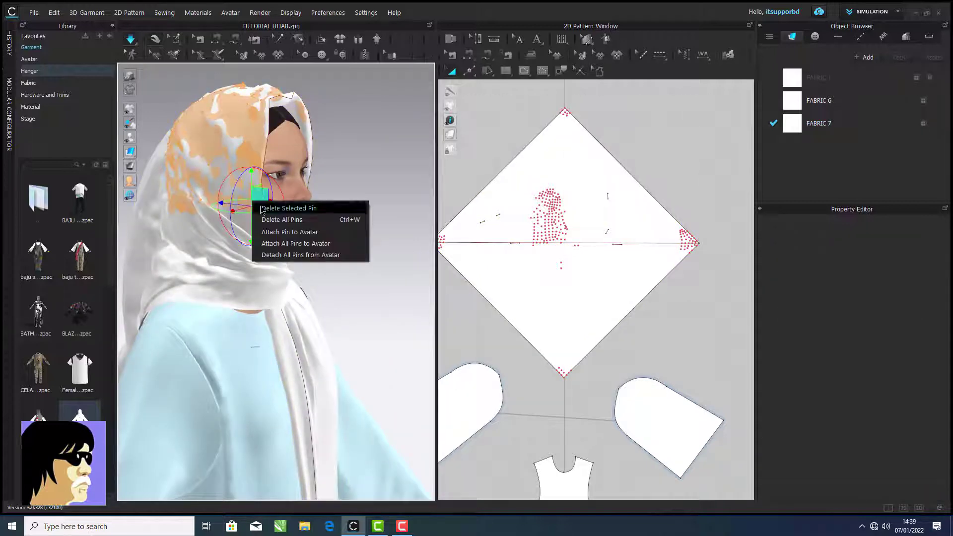
{"action": "left_click", "coordinate": [270, 206]}
Stop the simulation and check the draped hijab from the front and both sides
{"action": "right_click_drag", "start_coordinate": [323, 239], "coordinate": [168, 247]}
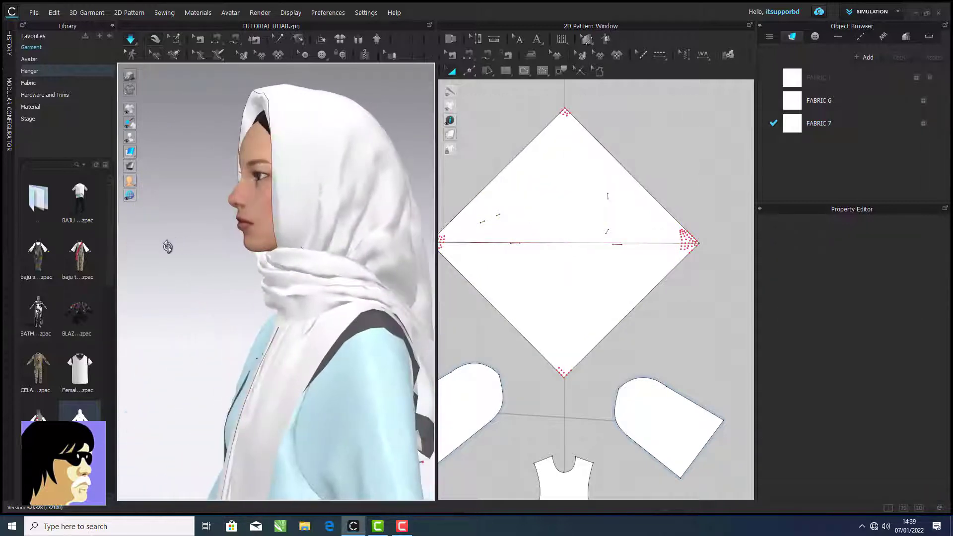
{"action": "scroll", "coordinate": [243, 289], "scroll_direction": "down", "scroll_amount": 4}
{"action": "scroll", "coordinate": [243, 289], "scroll_direction": "down", "scroll_amount": 2}
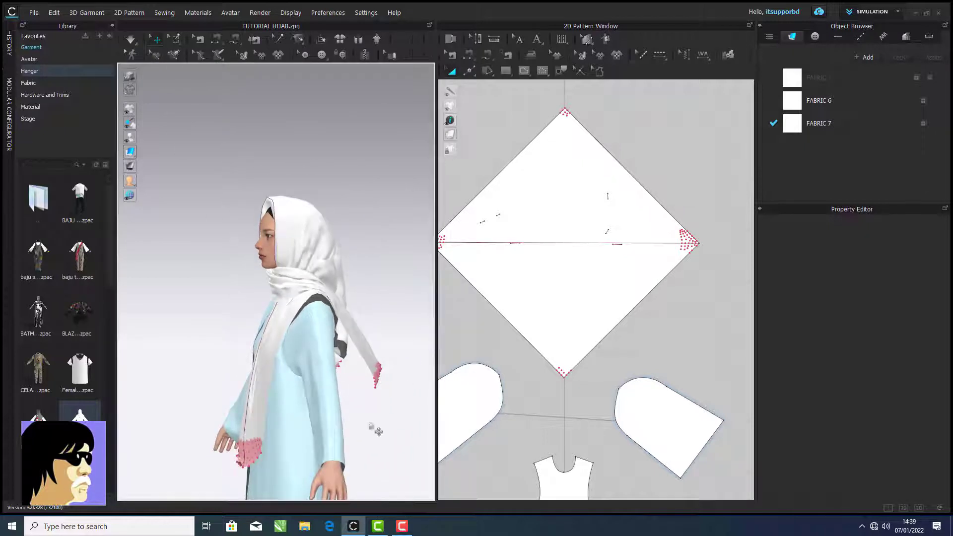
{"action": "left_click", "coordinate": [402, 526]}
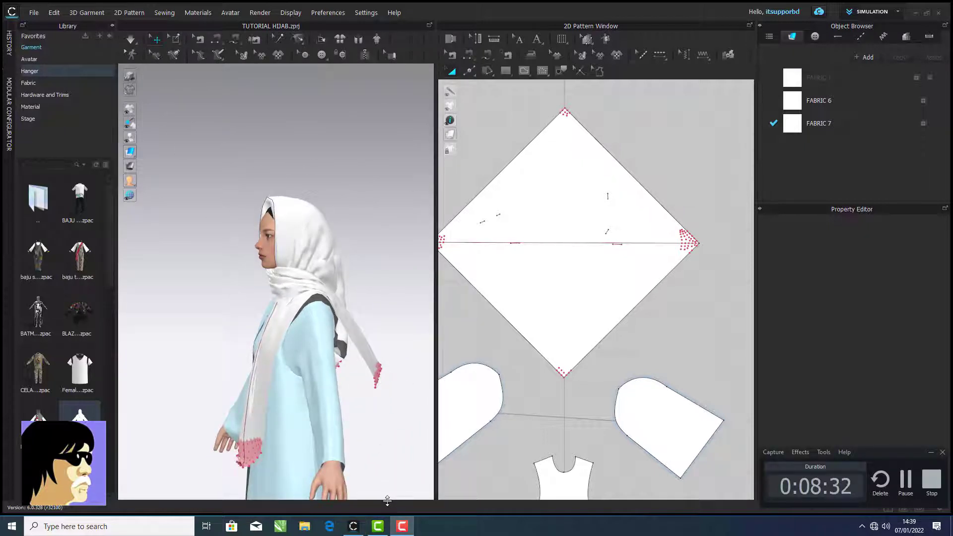
{"action": "right_click_drag", "start_coordinate": [360, 453], "coordinate": [374, 387]}
{"action": "scroll", "coordinate": [369, 376], "scroll_direction": "up", "scroll_amount": 5}
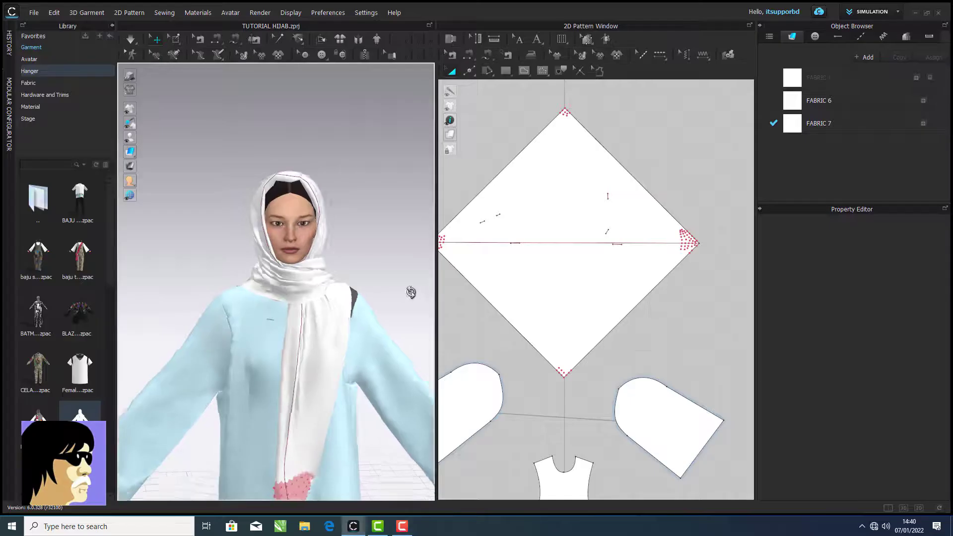
{"action": "scroll", "coordinate": [378, 287], "scroll_direction": "up", "scroll_amount": 4}
{"action": "right_click_drag", "start_coordinate": [410, 291], "coordinate": [66, 283]}
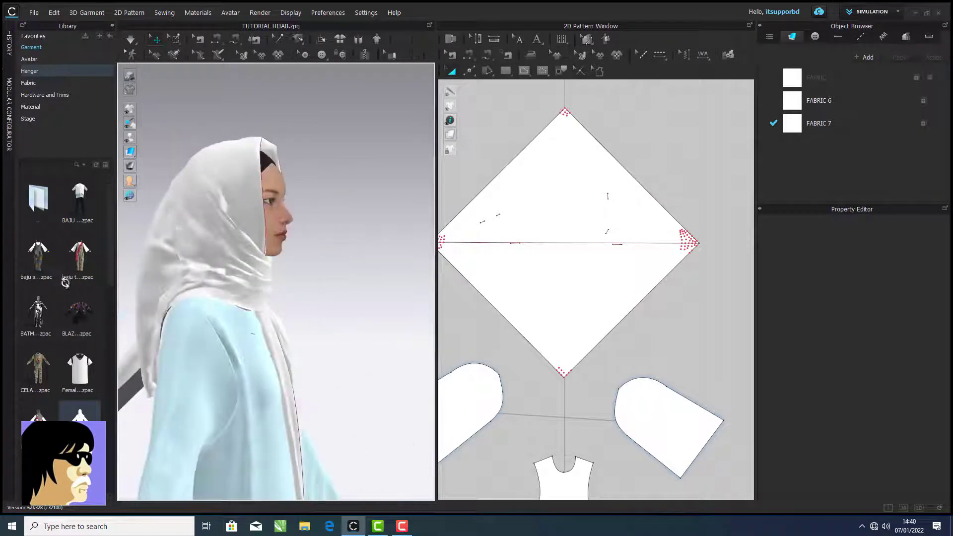
Pin the hijab cloth around the face on both sides of the head
{"action": "scroll", "coordinate": [243, 286], "scroll_direction": "up", "scroll_amount": 2}
{"action": "middle_click_drag", "start_coordinate": [243, 286], "coordinate": [288, 298]}
{"action": "left_click", "coordinate": [175, 38]}
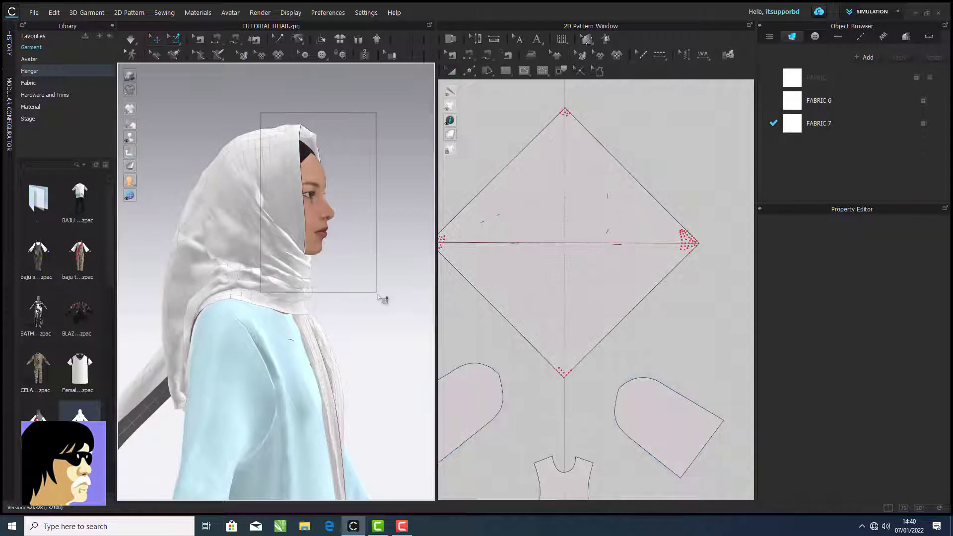
{"action": "left_click_drag", "start_coordinate": [378, 296], "coordinate": [379, 297]}
{"action": "right_click_drag", "start_coordinate": [378, 297], "coordinate": [179, 288]}
{"action": "left_click_drag", "start_coordinate": [189, 115], "coordinate": [293, 287]}
Start the simulation, delete the pins on the hijab's back corner, and tug that corner down behind the back
{"action": "scroll", "coordinate": [399, 327], "scroll_direction": "down", "scroll_amount": 3}
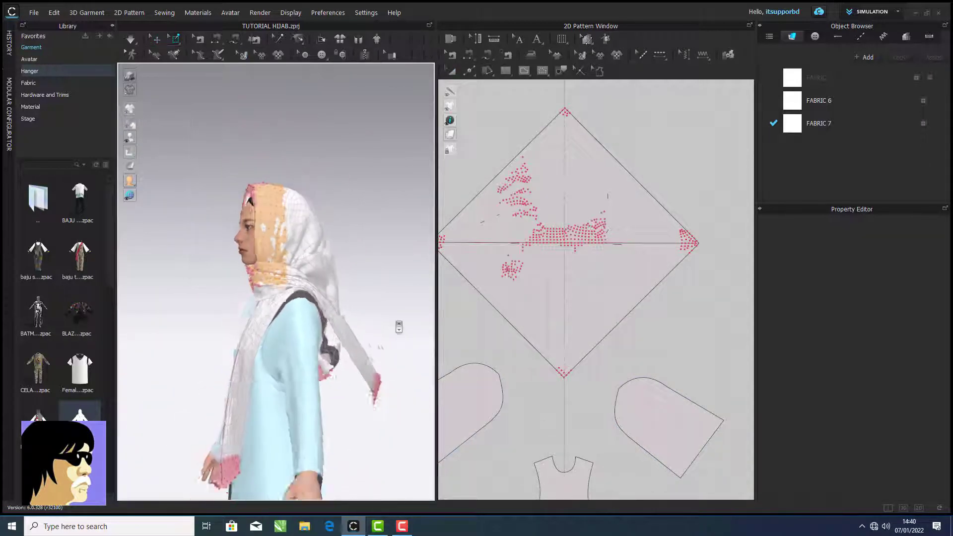
{"action": "right_click_drag", "start_coordinate": [399, 327], "coordinate": [198, 315]}
{"action": "left_click", "coordinate": [132, 42]}
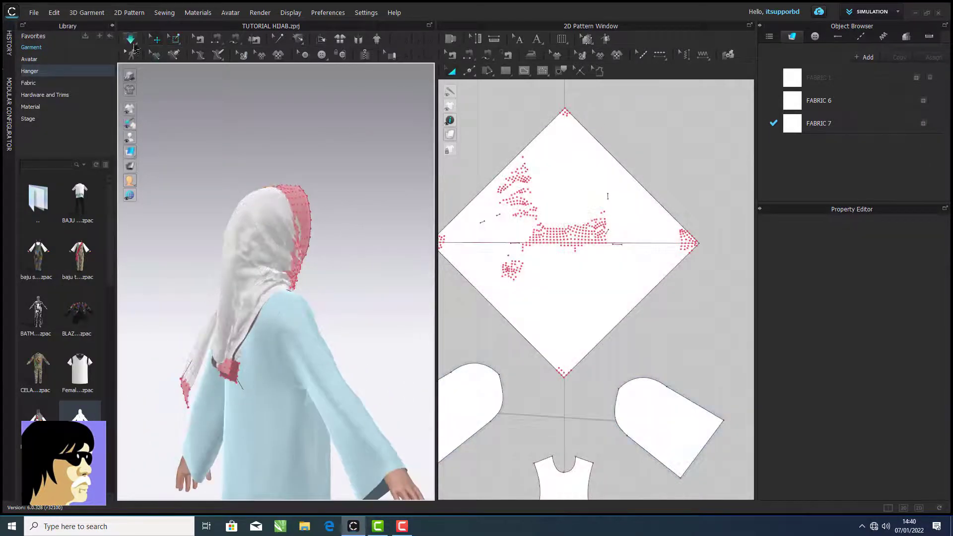
{"action": "right_click", "coordinate": [231, 374]}
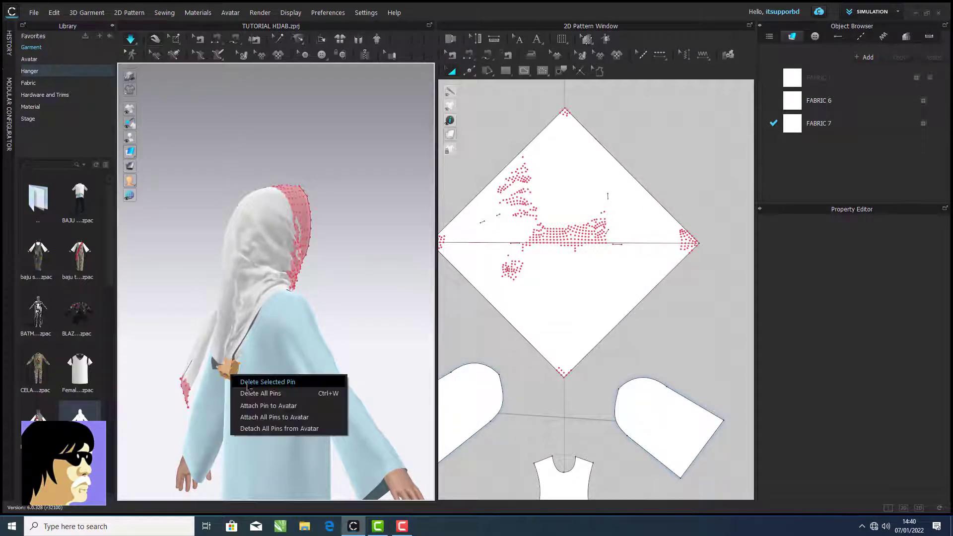
{"action": "left_click", "coordinate": [272, 382]}
{"action": "left_click_drag", "start_coordinate": [240, 385], "coordinate": [243, 390]}
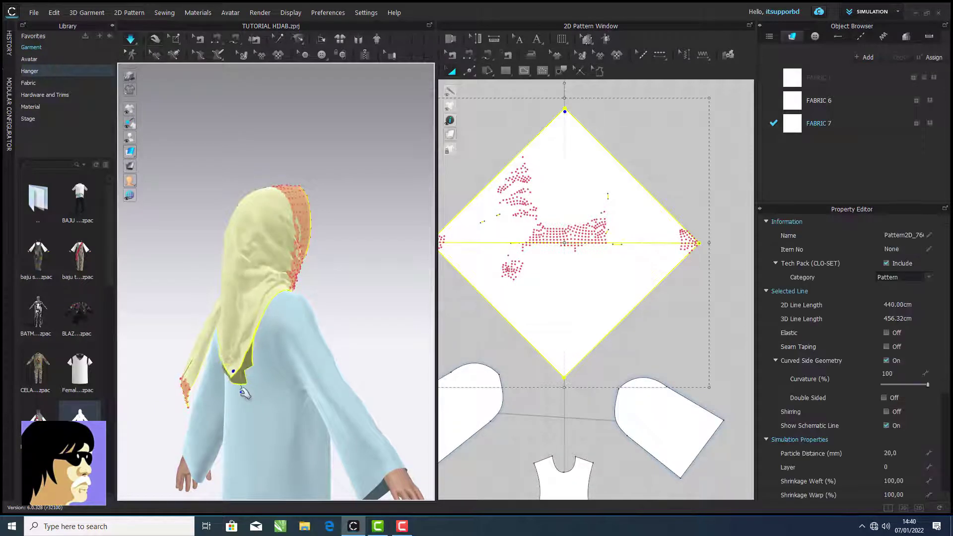
Delete the pins on the hijab's hanging front corner and tug the loose end down over the chest
{"action": "right_click_drag", "start_coordinate": [344, 356], "coordinate": [195, 365]}
{"action": "middle_click_drag", "start_coordinate": [259, 345], "coordinate": [265, 275]}
{"action": "left_click", "coordinate": [287, 413]}
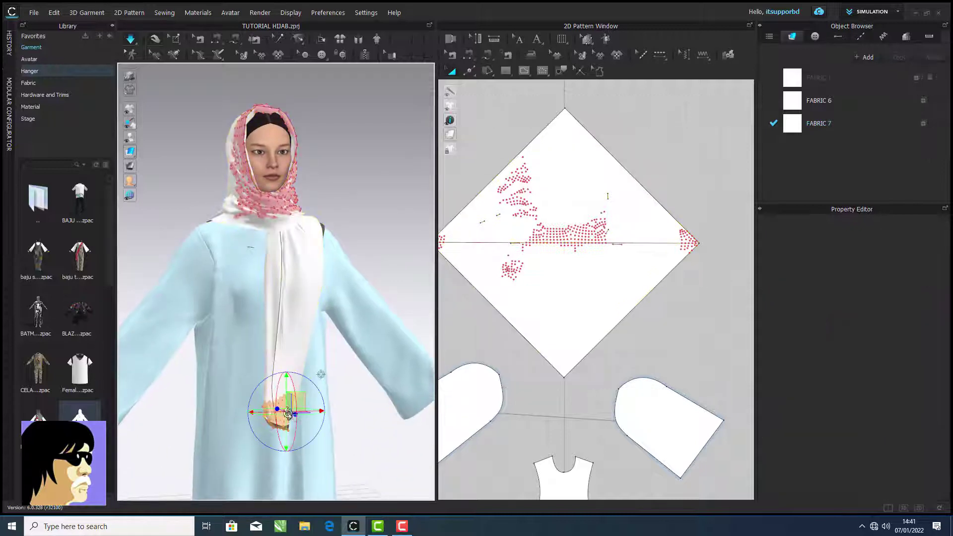
{"action": "right_click", "coordinate": [287, 413]}
{"action": "left_click", "coordinate": [301, 423]}
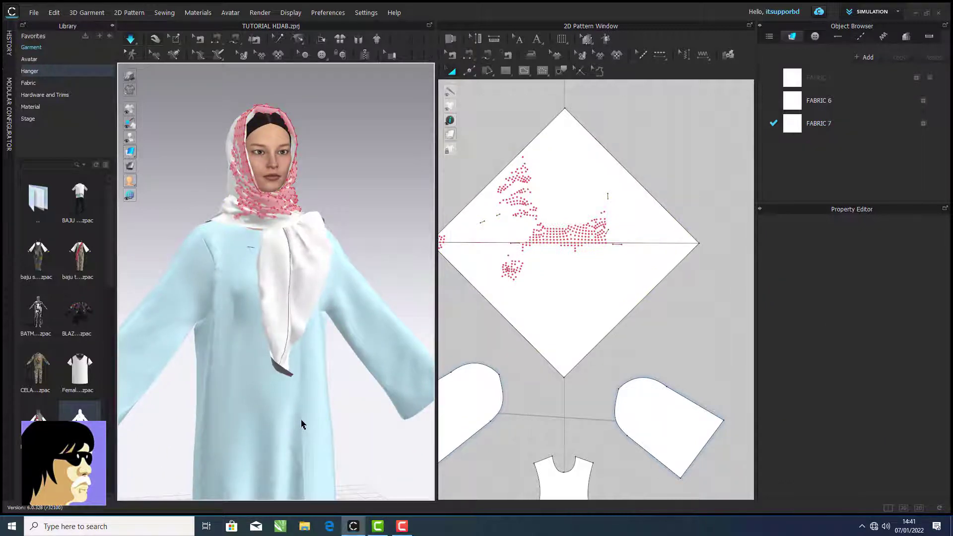
{"action": "left_click_drag", "start_coordinate": [278, 385], "coordinate": [281, 386]}
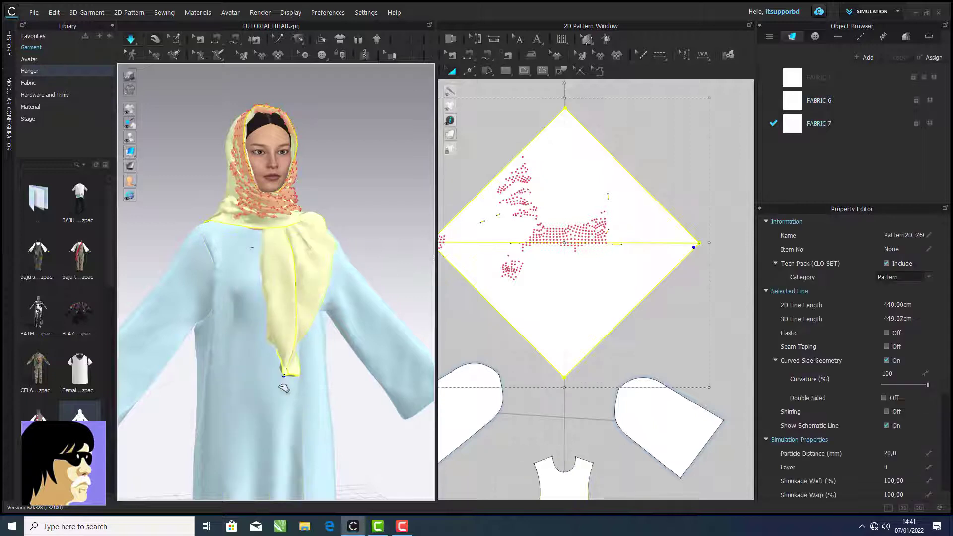
Release the pinned corner at the back and pin a horizontal band of cloth across the upper back
{"action": "right_click_drag", "start_coordinate": [338, 367], "coordinate": [265, 362]}
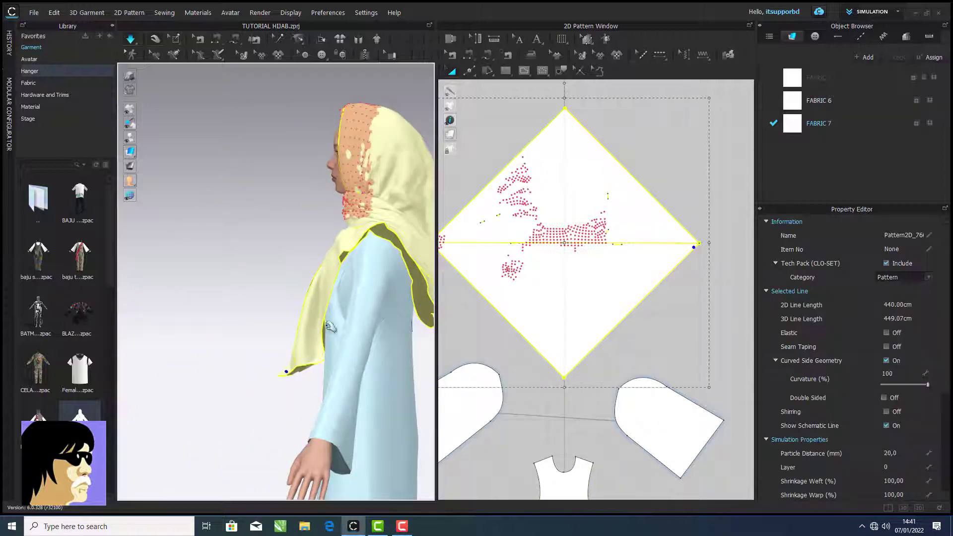
{"action": "right_click_drag", "start_coordinate": [330, 326], "coordinate": [292, 345]}
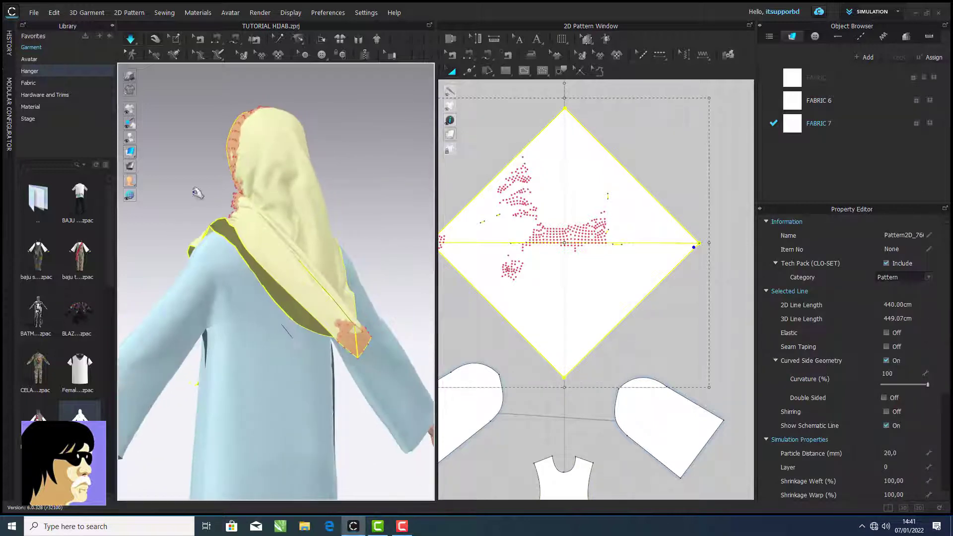
{"action": "left_click", "coordinate": [176, 39]}
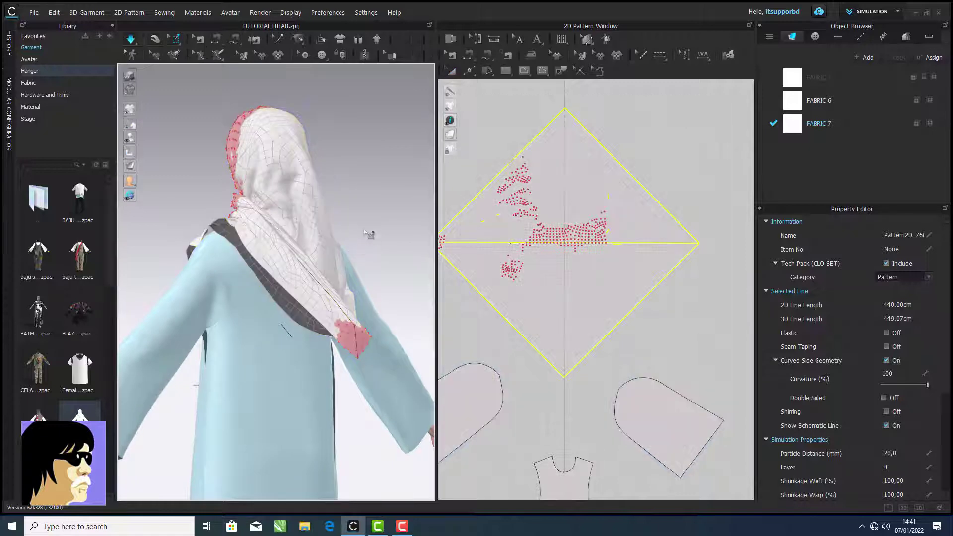
{"action": "left_click", "coordinate": [360, 343]}
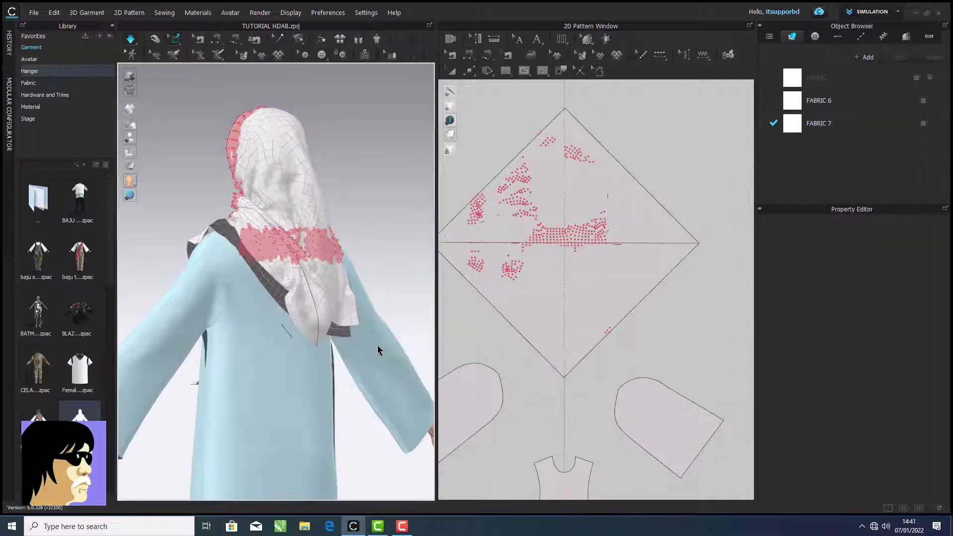
Tug the tip of the hijab's front end down to straighten its folds
{"action": "right_click_drag", "start_coordinate": [379, 347], "coordinate": [462, 355]}
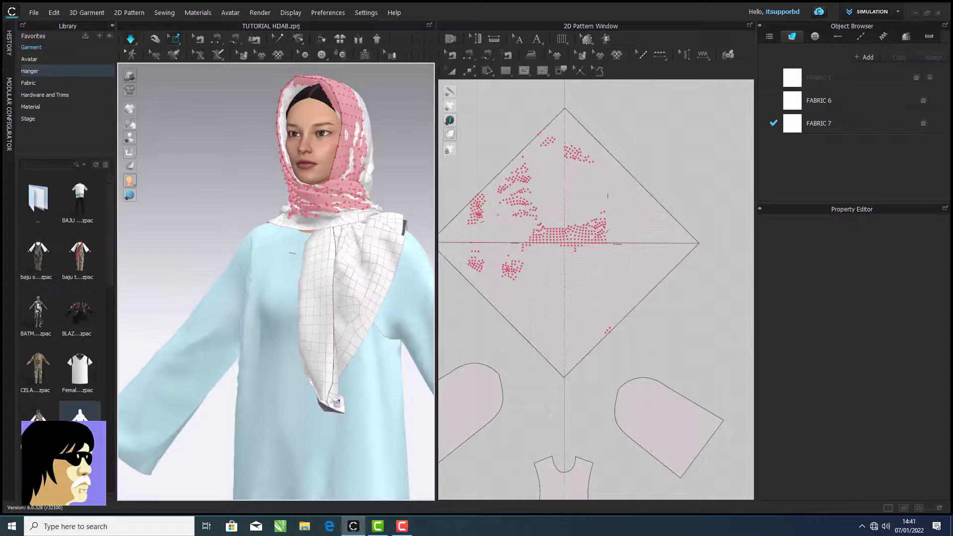
{"action": "left_click", "coordinate": [155, 38]}
{"action": "left_click_drag", "start_coordinate": [334, 401], "coordinate": [352, 420]}
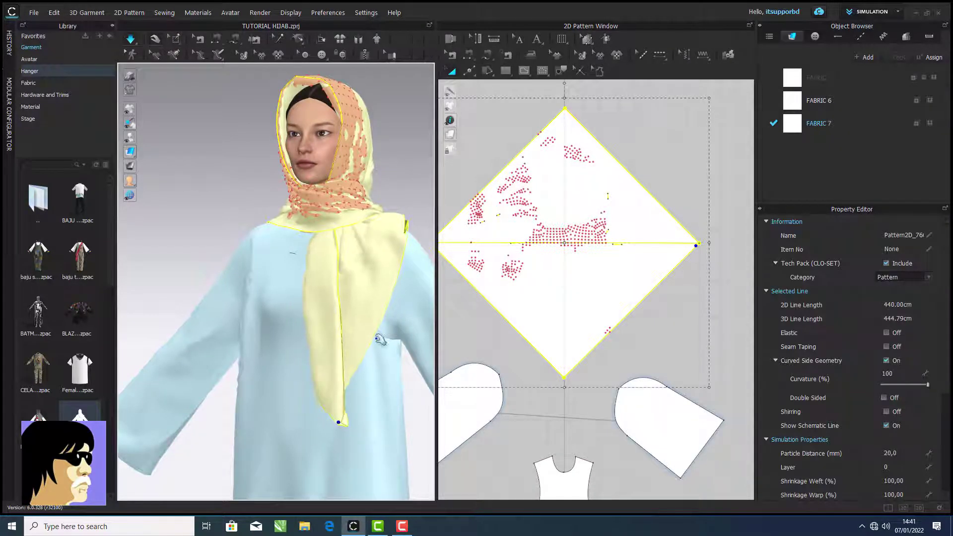
Stop the simulation and delete all pins from the hijab
{"action": "scroll", "coordinate": [354, 363], "scroll_direction": "up", "scroll_amount": 3}
{"action": "right_click_drag", "start_coordinate": [354, 363], "coordinate": [389, 254]}
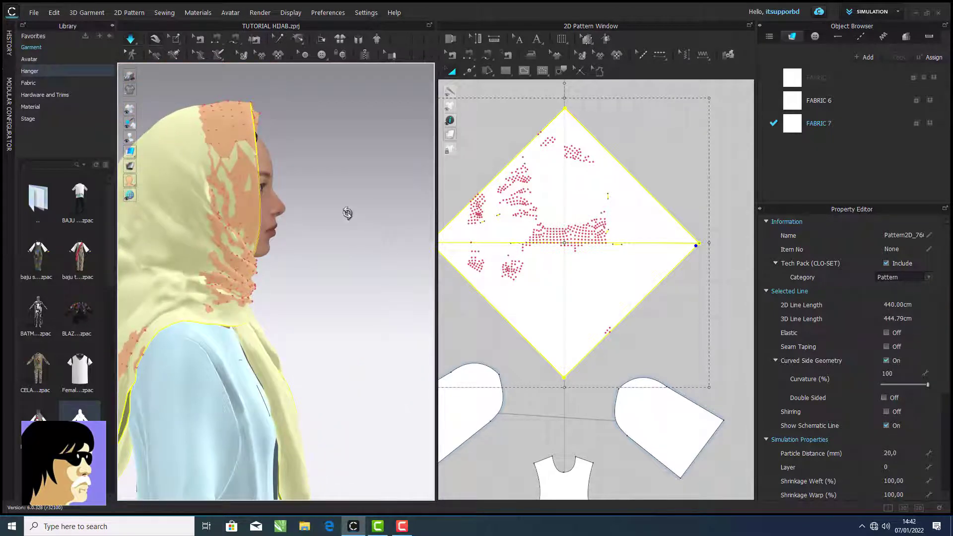
{"action": "right_click_drag", "start_coordinate": [347, 212], "coordinate": [396, 212]}
{"action": "left_click", "coordinate": [130, 43]}
{"action": "left_click", "coordinate": [352, 138]}
{"action": "right_click_drag", "start_coordinate": [352, 138], "coordinate": [288, 149]}
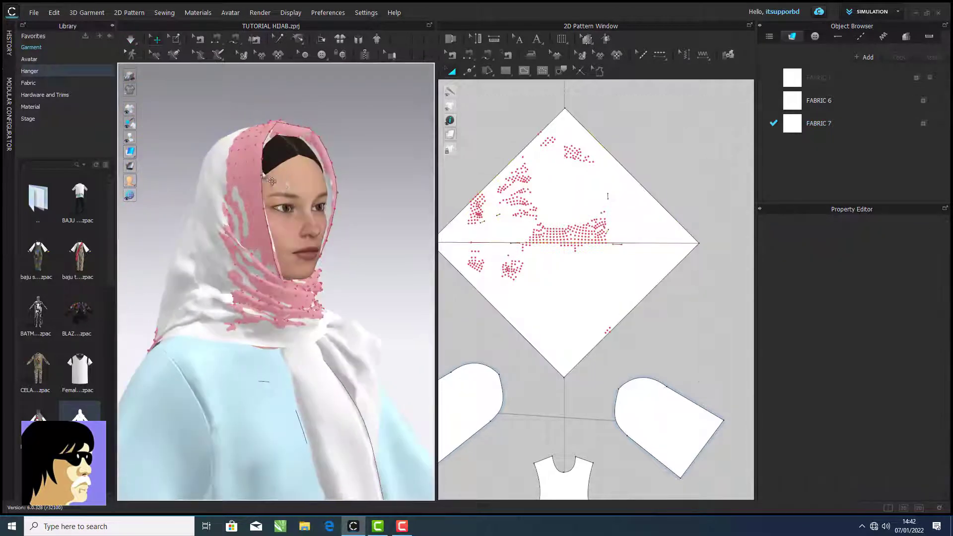
{"action": "right_click", "coordinate": [253, 175]}
{"action": "left_click", "coordinate": [293, 197]}
Delete the horizontal internal line running across the middle of the square hijab pattern
{"action": "scroll", "coordinate": [349, 205], "scroll_direction": "down", "scroll_amount": 4}
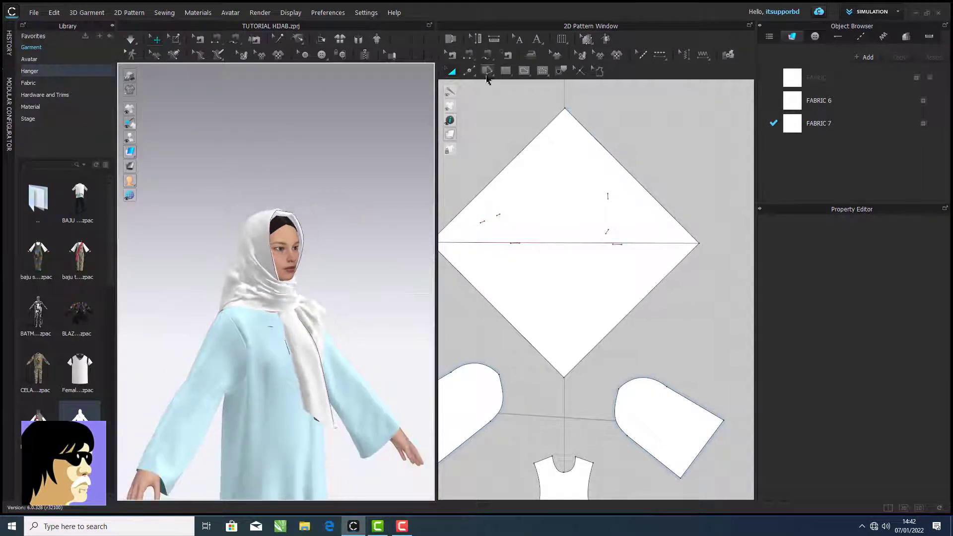
{"action": "scroll", "coordinate": [598, 191], "scroll_direction": "up", "scroll_amount": 2}
{"action": "scroll", "coordinate": [598, 193], "scroll_direction": "down", "scroll_amount": 2}
{"action": "scroll", "coordinate": [576, 279], "scroll_direction": "up", "scroll_amount": 3}
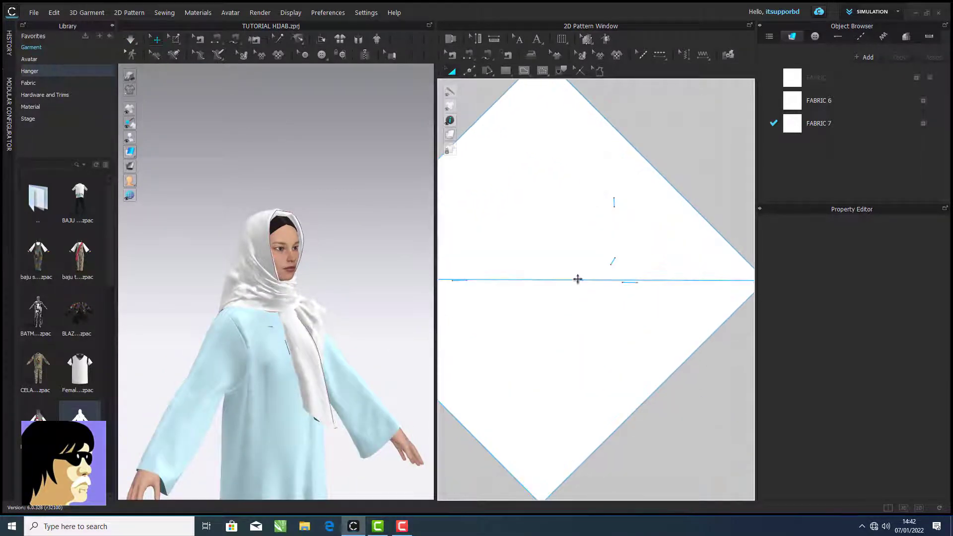
{"action": "left_click", "coordinate": [574, 279]}
{"action": "right_click", "coordinate": [576, 280]}
{"action": "left_click", "coordinate": [598, 302]}
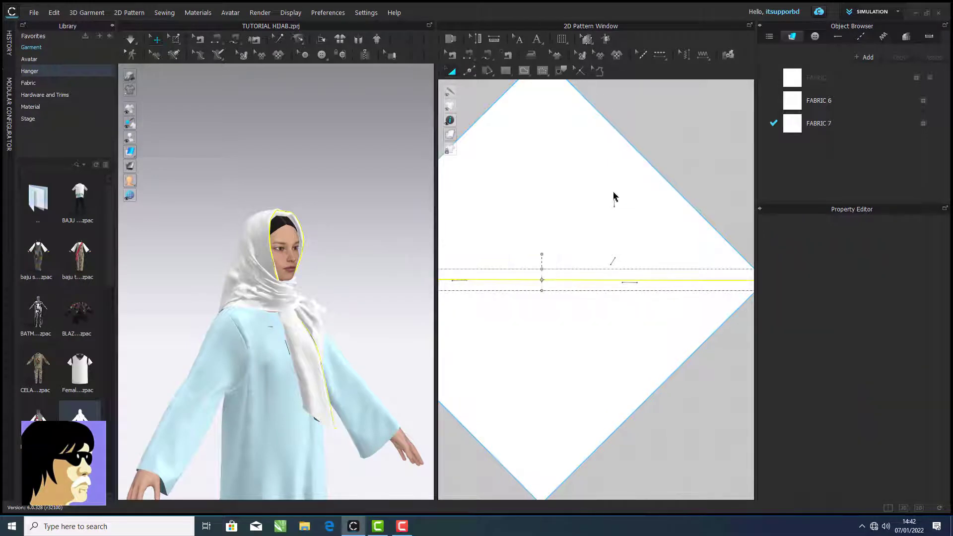
{"action": "key", "text": "Delete"}
Set the particle distance of the square hijab pattern to 10 mm
{"action": "right_click_drag", "start_coordinate": [369, 180], "coordinate": [171, 213]}
{"action": "scroll", "coordinate": [509, 245], "scroll_direction": "down", "scroll_amount": 4}
{"action": "middle_click_drag", "start_coordinate": [570, 262], "coordinate": [581, 222]}
{"action": "scroll", "coordinate": [582, 221], "scroll_direction": "down", "scroll_amount": 2}
{"action": "left_click", "coordinate": [595, 215]}
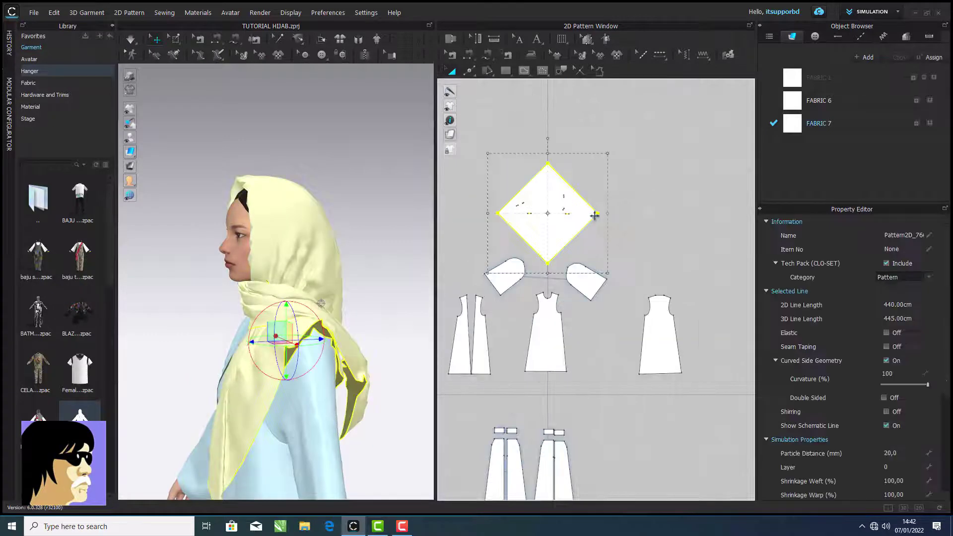
{"action": "left_click", "coordinate": [917, 454]}
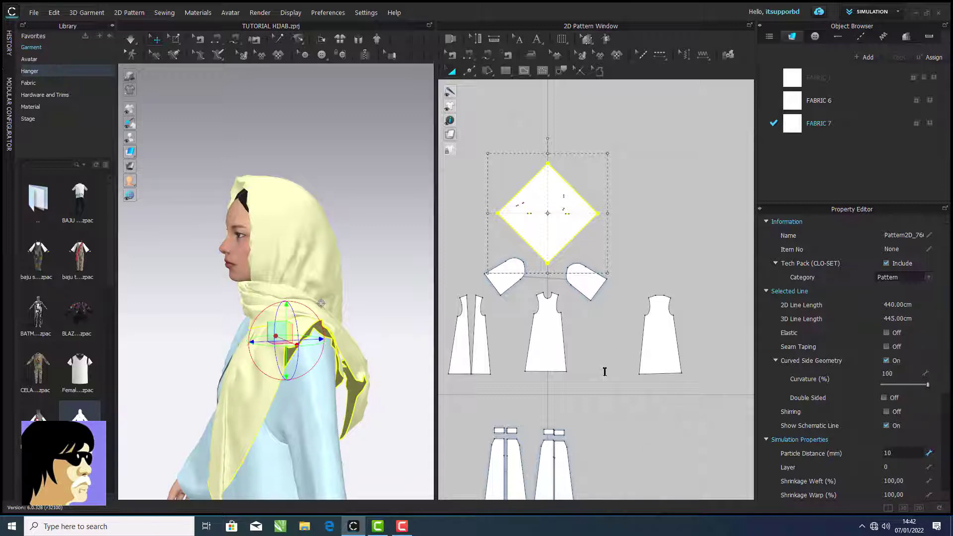
{"action": "key", "text": "Return"}
Pin the refined cloth on both sides of the head and on the neck folds below the chin
{"action": "left_click", "coordinate": [383, 316]}
{"action": "right_click_drag", "start_coordinate": [383, 316], "coordinate": [404, 313]}
{"action": "scroll", "coordinate": [381, 278], "scroll_direction": "up", "scroll_amount": 4}
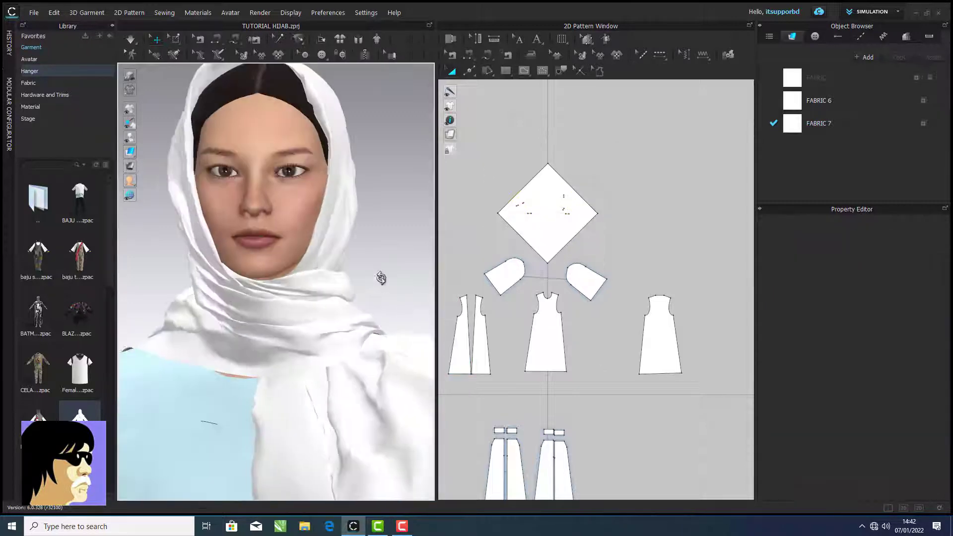
{"action": "right_click_drag", "start_coordinate": [380, 278], "coordinate": [171, 267]}
{"action": "left_click", "coordinate": [175, 40]}
{"action": "left_click_drag", "start_coordinate": [170, 83], "coordinate": [396, 307]}
{"action": "right_click_drag", "start_coordinate": [397, 304], "coordinate": [521, 288]}
{"action": "left_click_drag", "start_coordinate": [204, 108], "coordinate": [345, 294], "text": "shift"}
{"action": "right_click_drag", "start_coordinate": [353, 272], "coordinate": [290, 274]}
{"action": "left_click_drag", "start_coordinate": [240, 292], "coordinate": [296, 356], "text": "shift"}
Add pins over the whole back of the head down to the neck
{"action": "scroll", "coordinate": [312, 338], "scroll_direction": "down", "scroll_amount": 3}
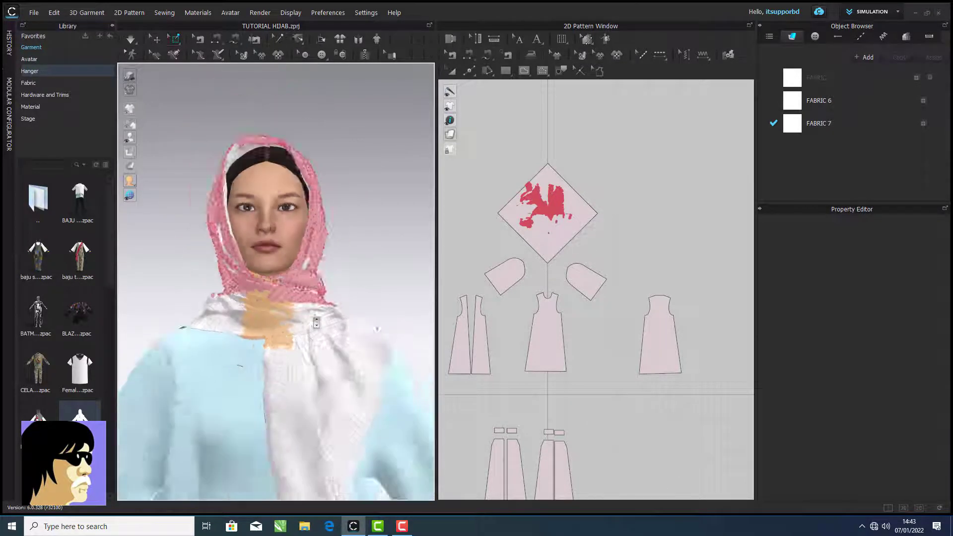
{"action": "right_click_drag", "start_coordinate": [317, 323], "coordinate": [159, 338]}
{"action": "scroll", "coordinate": [159, 338], "scroll_direction": "down", "scroll_amount": 2}
{"action": "left_click_drag", "start_coordinate": [221, 147], "coordinate": [261, 247], "text": "shift"}
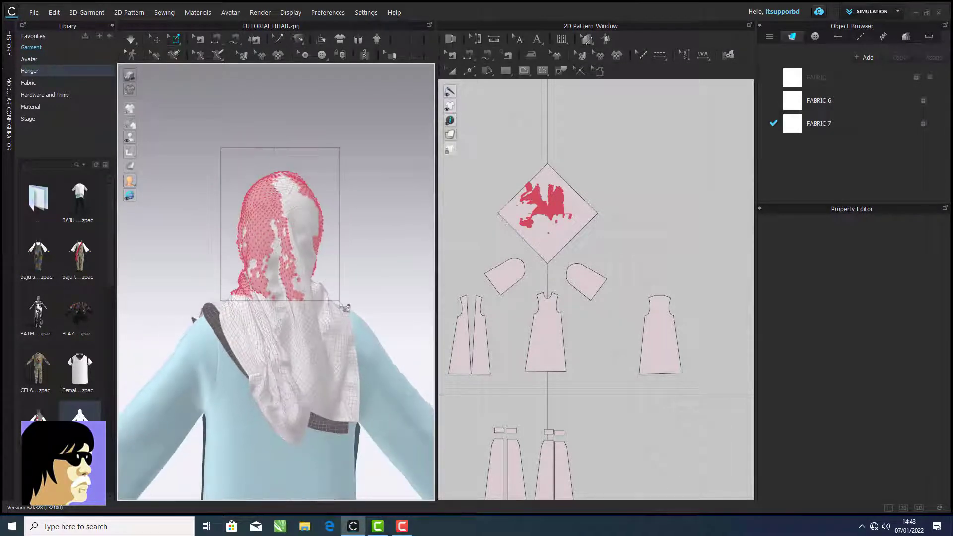
{"action": "left_click_drag", "start_coordinate": [342, 303], "coordinate": [342, 304]}
{"action": "right_click_drag", "start_coordinate": [341, 304], "coordinate": [513, 300]}
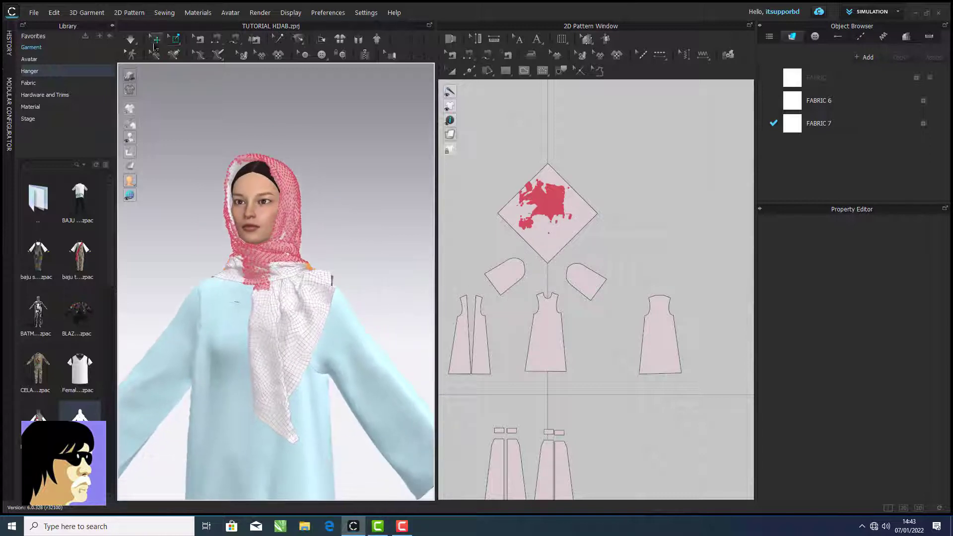
Simulate the pinned hijab and tug the loose corner at the back downward
{"action": "left_click", "coordinate": [132, 40]}
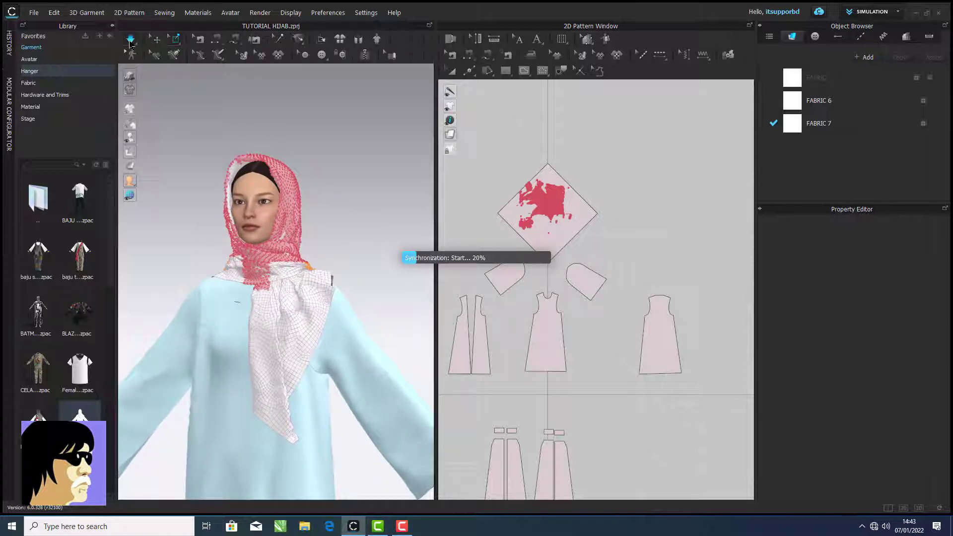
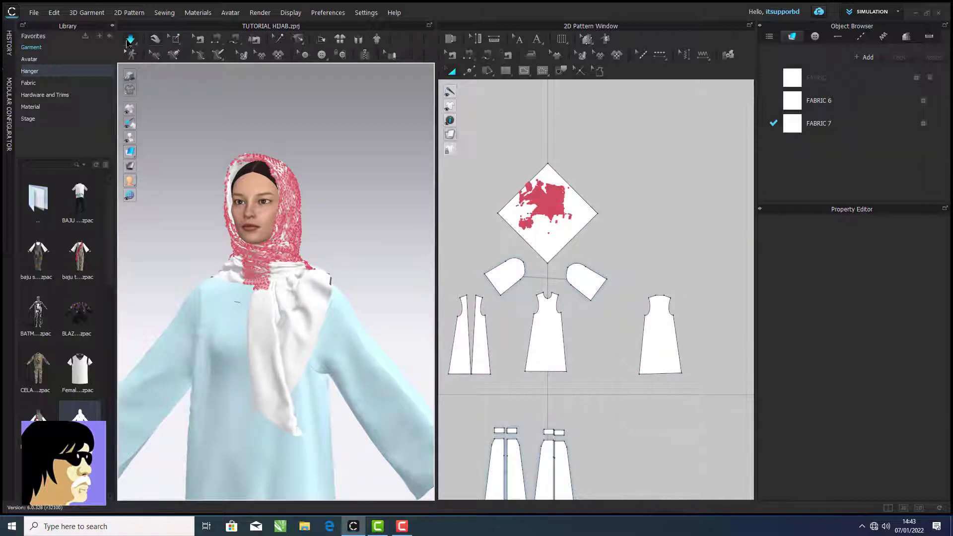
{"action": "right_click_drag", "start_coordinate": [398, 280], "coordinate": [224, 284]}
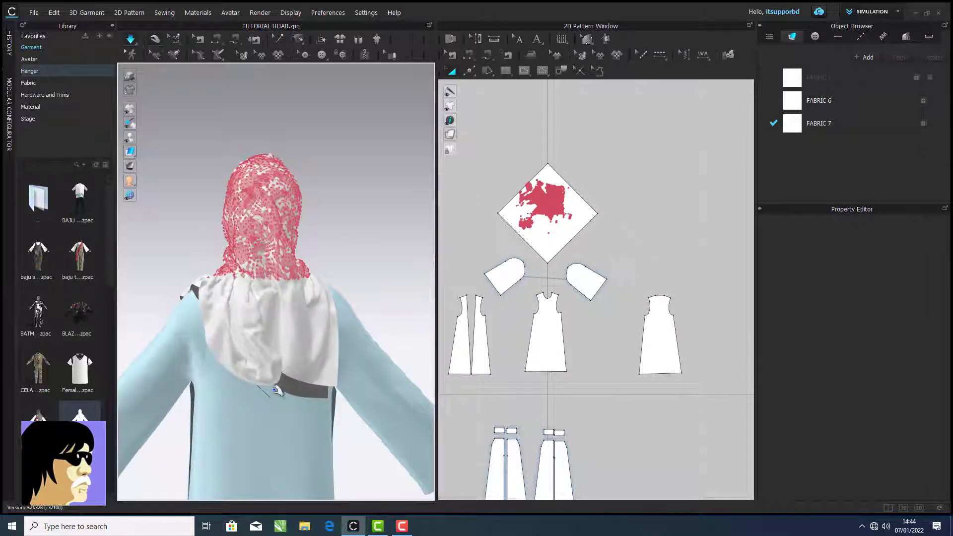
{"action": "left_click", "coordinate": [269, 404]}
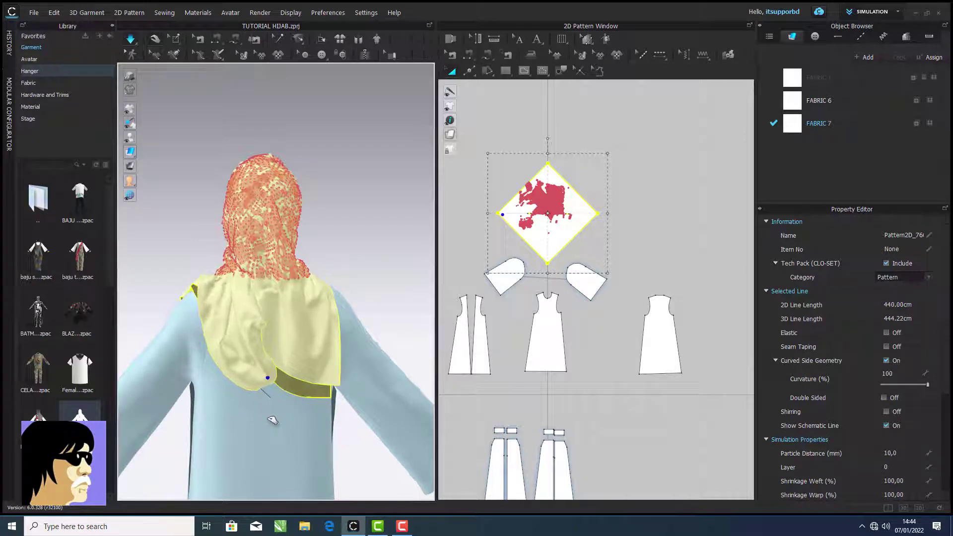
{"action": "right_click_drag", "start_coordinate": [272, 420], "coordinate": [326, 317]}
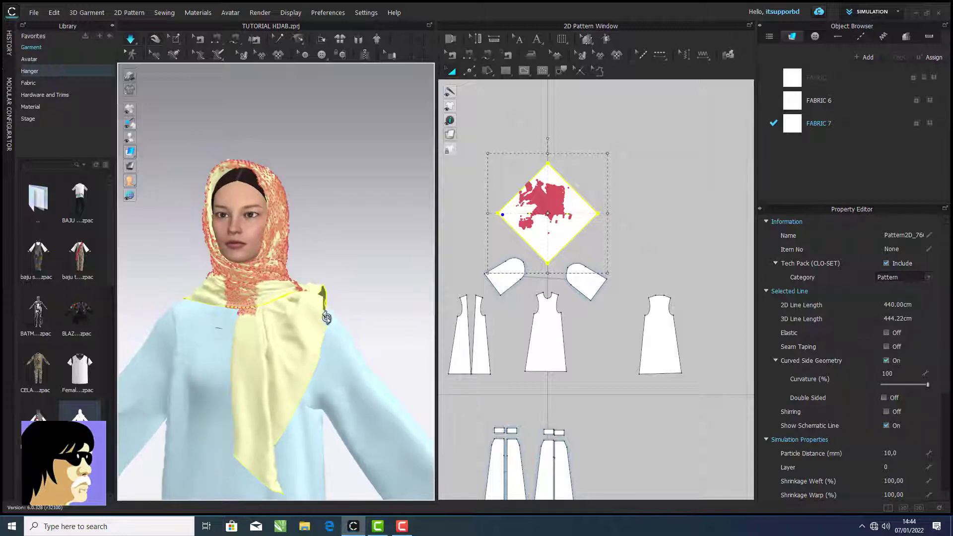
Stop the simulation and remove all pins from the head and neck of the hijab
{"action": "scroll", "coordinate": [298, 244], "scroll_direction": "up", "scroll_amount": 3}
{"action": "left_click", "coordinate": [174, 39]}
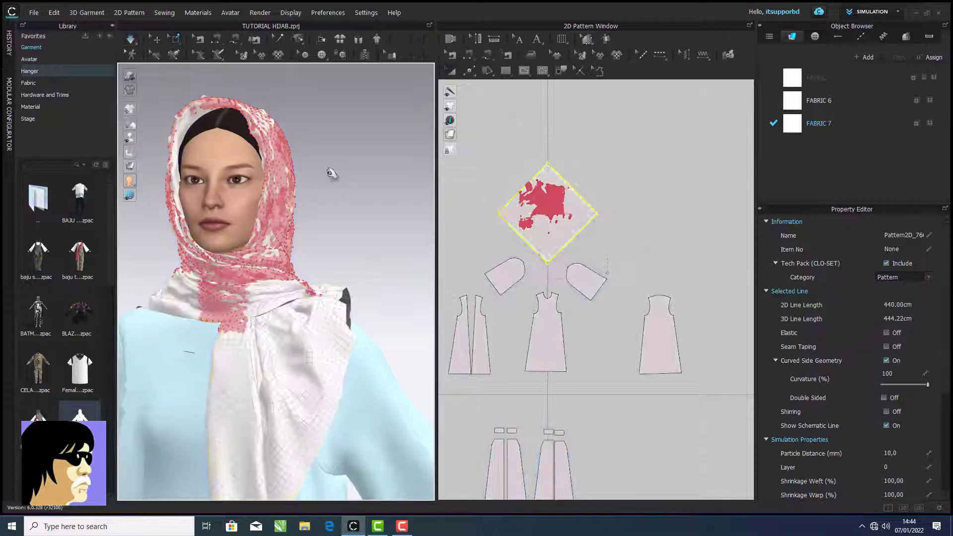
{"action": "left_click", "coordinate": [331, 189]}
{"action": "right_click", "coordinate": [281, 228]}
{"action": "left_click", "coordinate": [304, 243]}
{"action": "scroll", "coordinate": [347, 234], "scroll_direction": "down", "scroll_amount": 2}
{"action": "mouse_move", "coordinate": [346, 234]}
{"action": "right_mouse_down"}
{"action": "mouse_move", "coordinate": [329, 239]}
{"action": "mouse_move", "coordinate": [338, 241]}
{"action": "right_mouse_up"}
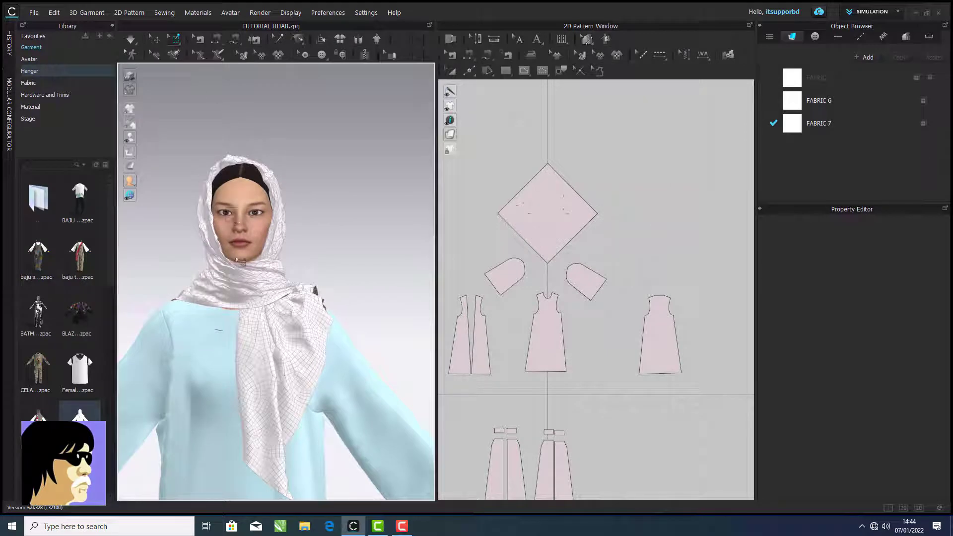
Pin the neck front, hanging front end, back corners and back of the crown, and restart the simulation
{"action": "left_click_drag", "start_coordinate": [326, 509], "coordinate": [329, 511]}
{"action": "right_click_drag", "start_coordinate": [320, 427], "coordinate": [239, 451]}
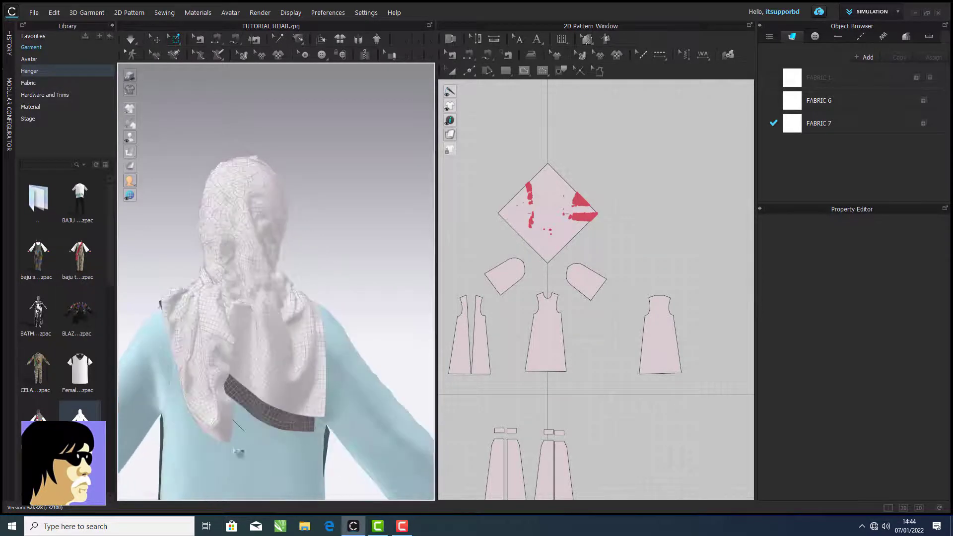
{"action": "right_click_drag", "start_coordinate": [338, 381], "coordinate": [432, 349]}
{"action": "scroll", "coordinate": [327, 317], "scroll_direction": "up", "scroll_amount": 2}
{"action": "right_click_drag", "start_coordinate": [325, 321], "coordinate": [443, 330]}
{"action": "left_click_drag", "start_coordinate": [159, 89], "coordinate": [206, 154]}
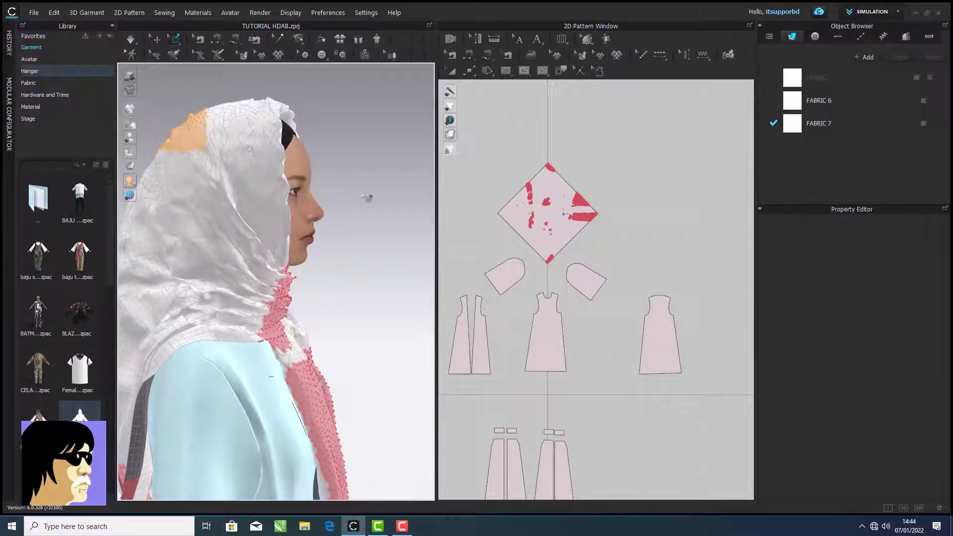
{"action": "right_click_drag", "start_coordinate": [368, 198], "coordinate": [275, 195]}
{"action": "left_click", "coordinate": [131, 42]}
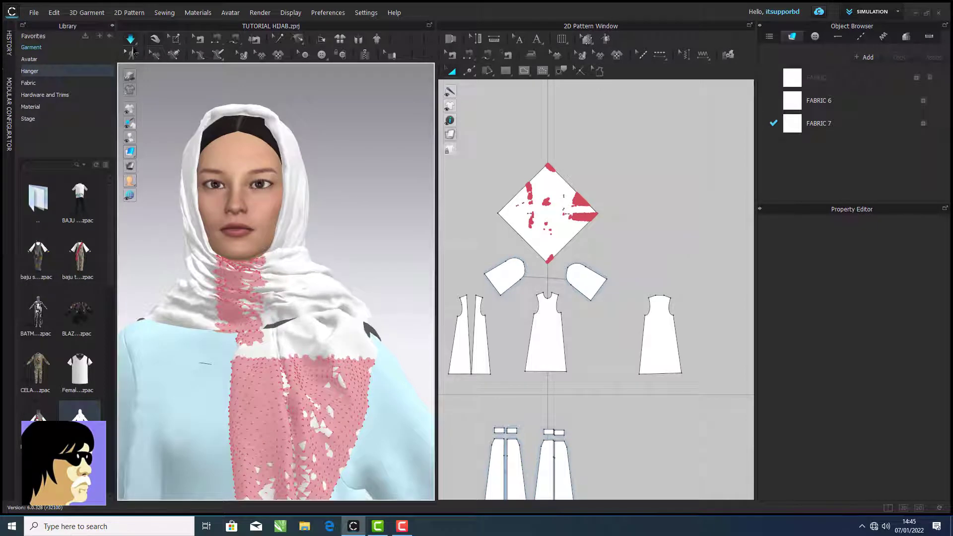
Stop the simulation, add pins to the remaining loose corner at the back of the hijab, and restart the simulation
{"action": "right_click_drag", "start_coordinate": [295, 243], "coordinate": [342, 206]}
{"action": "key", "text": "space"}
{"action": "middle_click_drag", "start_coordinate": [318, 228], "coordinate": [353, 111]}
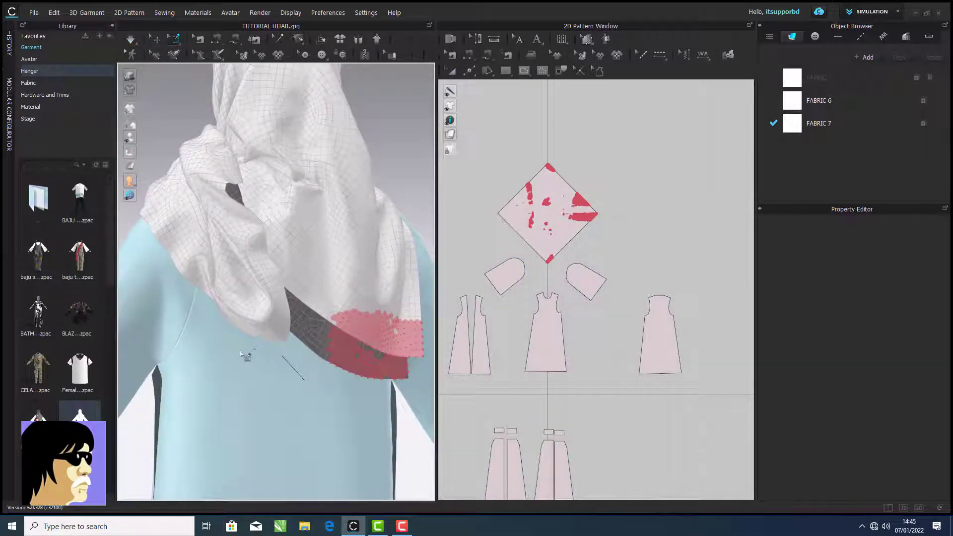
{"action": "left_click_drag", "start_coordinate": [301, 264], "coordinate": [305, 261]}
{"action": "right_click_drag", "start_coordinate": [305, 261], "coordinate": [340, 316]}
{"action": "middle_click_drag", "start_coordinate": [340, 316], "coordinate": [328, 365]}
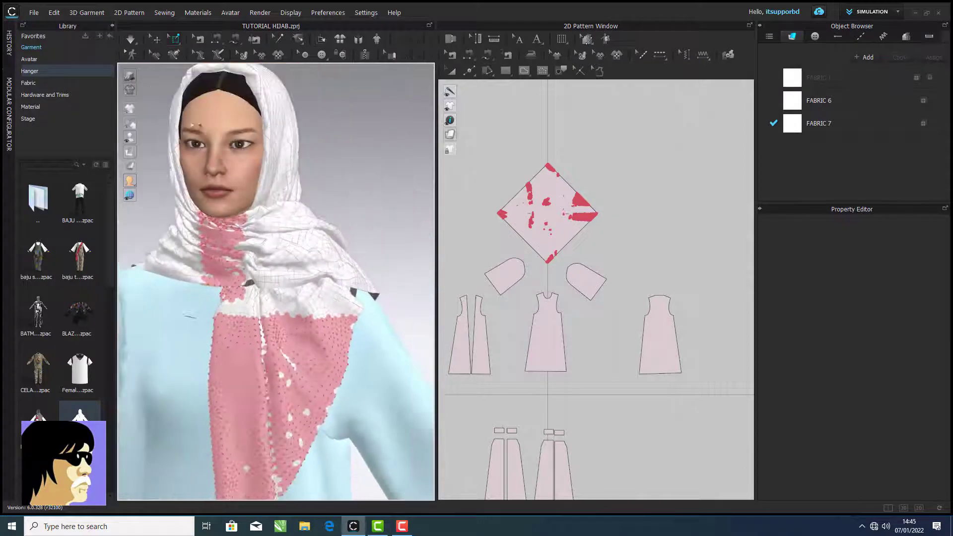
{"action": "key", "text": "space"}
{"action": "key", "text": "a"}
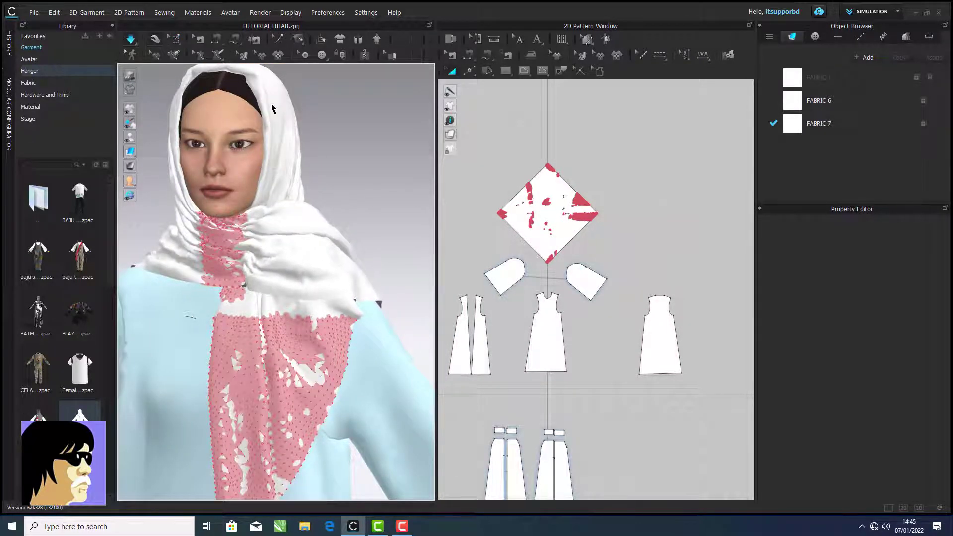
Delete the selected pins from the unfolded lower corner at the back and tug that corner into place
{"action": "right_click_drag", "start_coordinate": [273, 108], "coordinate": [218, 220]}
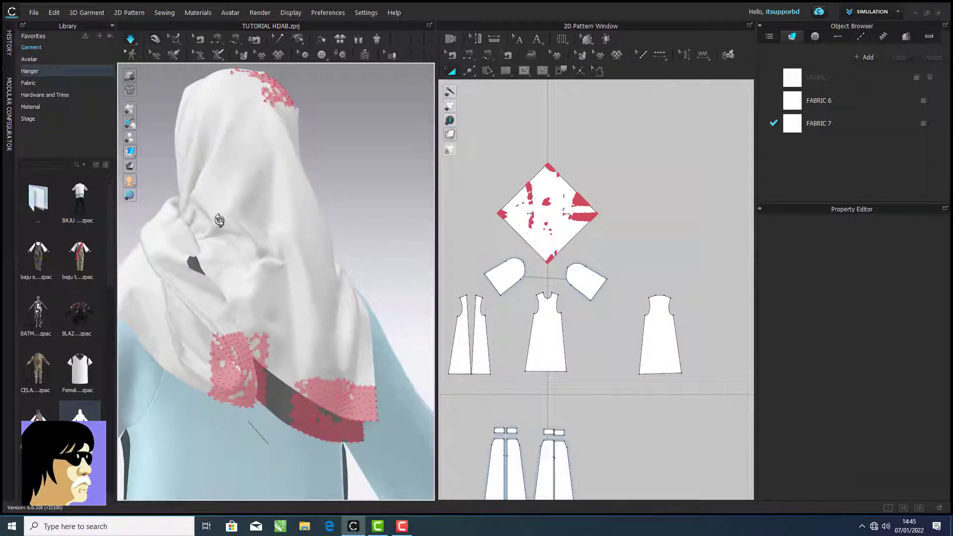
{"action": "right_click", "coordinate": [353, 404]}
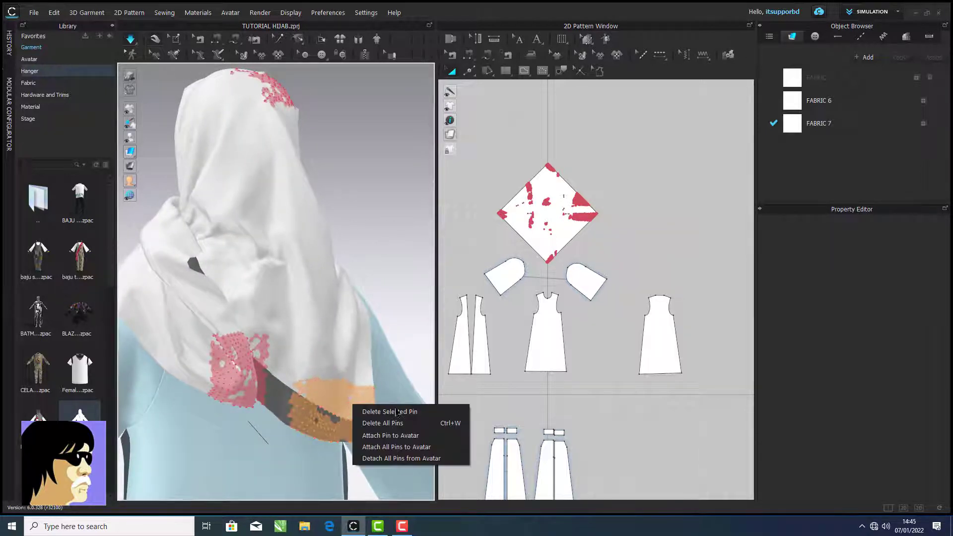
{"action": "left_click", "coordinate": [396, 409]}
{"action": "left_click", "coordinate": [375, 422]}
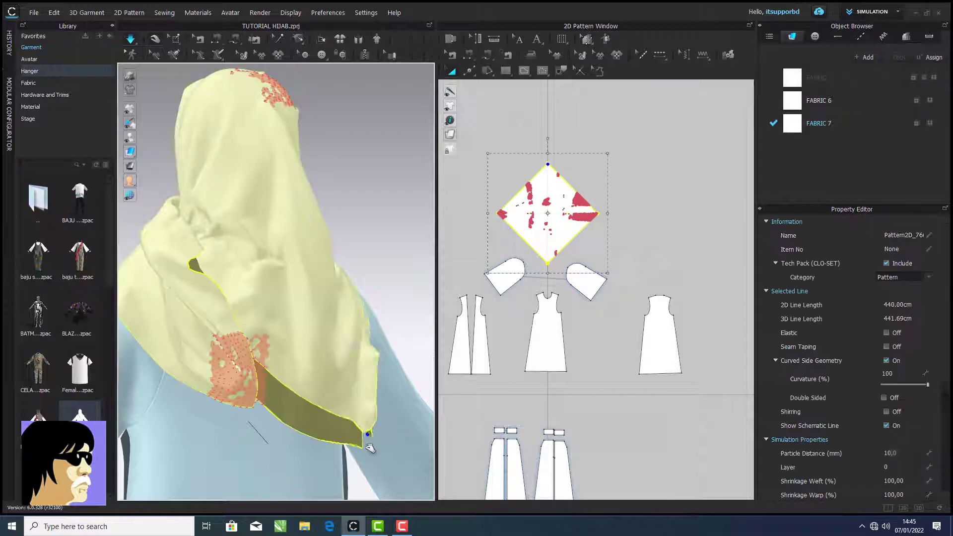
{"action": "right_click_drag", "start_coordinate": [323, 419], "coordinate": [247, 421]}
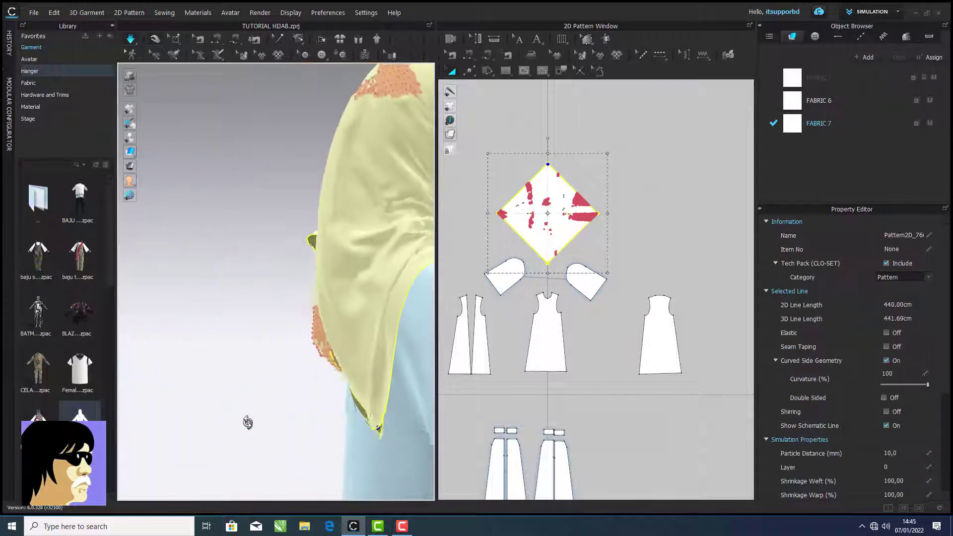
Tug the hijab fold beside the jaw slightly backward during the simulation and deselect the cloth
{"action": "right_click_drag", "start_coordinate": [149, 366], "coordinate": [323, 260]}
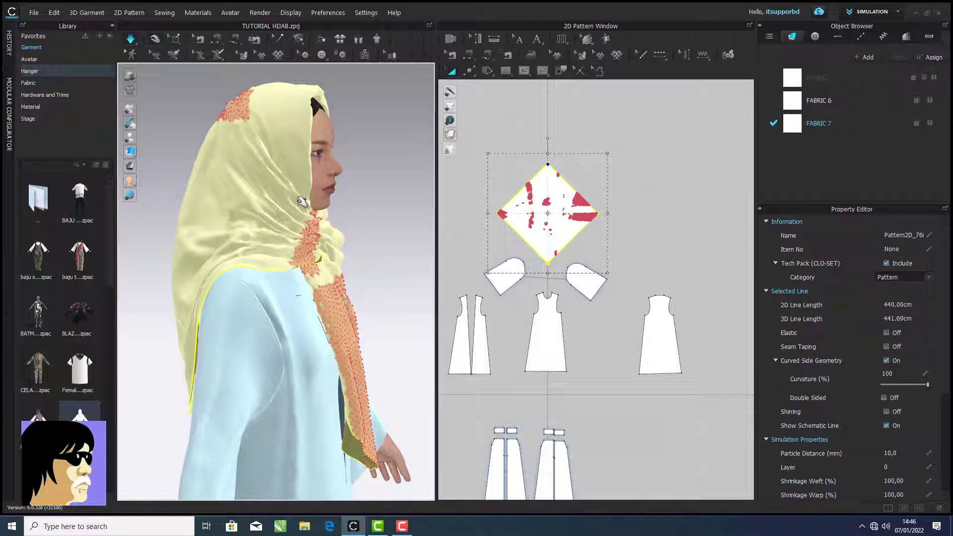
{"action": "left_click_drag", "start_coordinate": [301, 201], "coordinate": [297, 202]}
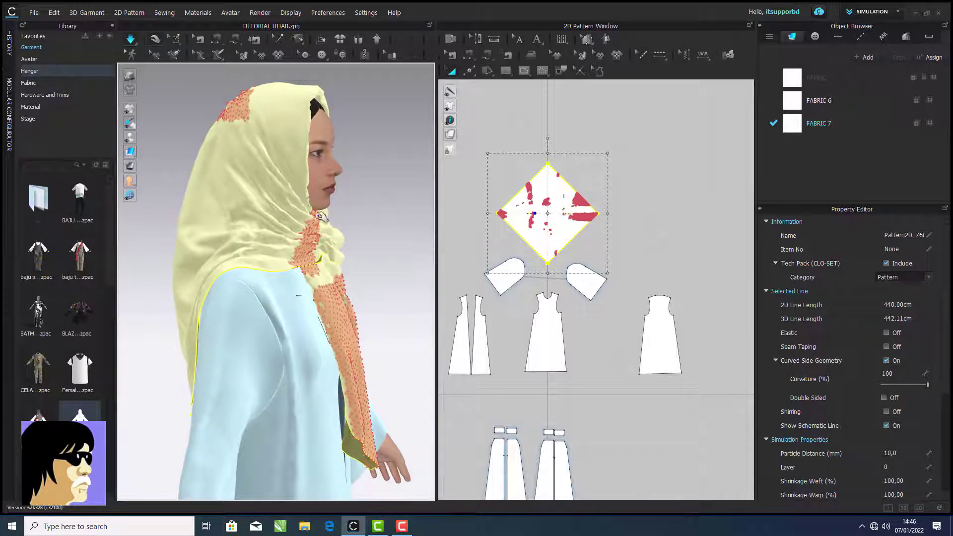
{"action": "left_click", "coordinate": [380, 223]}
{"action": "right_click_drag", "start_coordinate": [323, 227], "coordinate": [312, 212]}
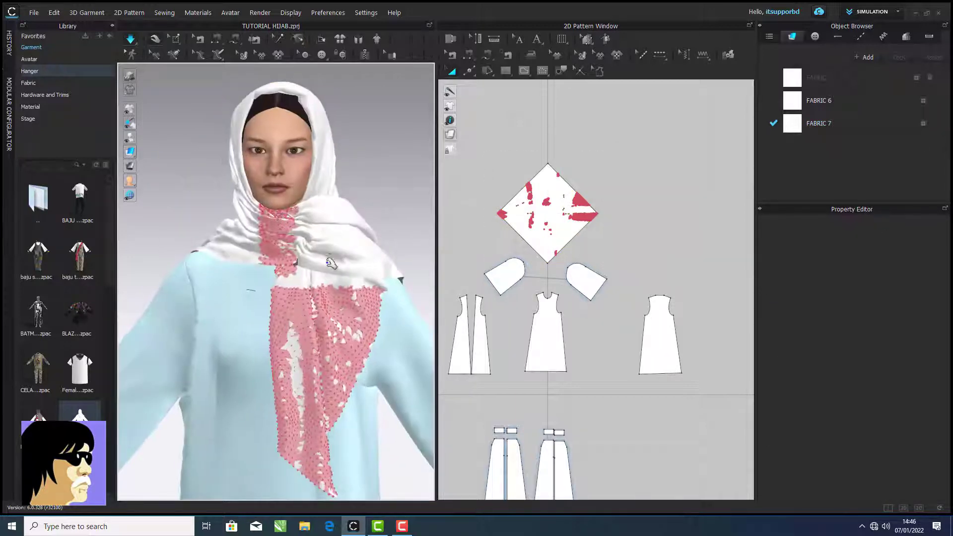
{"action": "right_click_drag", "start_coordinate": [331, 263], "coordinate": [355, 261]}
Stop the simulation and delete all pins from the hijab
{"action": "right_click_drag", "start_coordinate": [282, 230], "coordinate": [266, 226]}
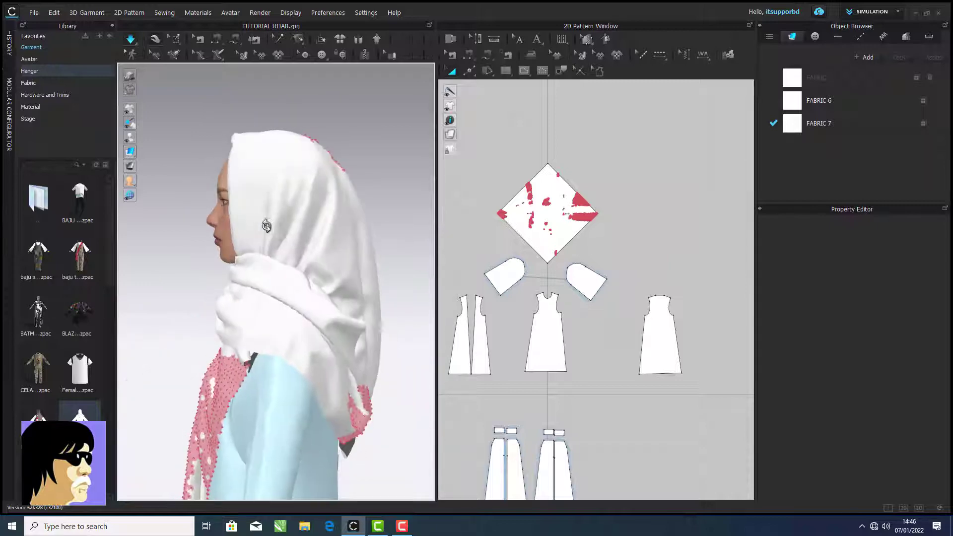
{"action": "left_click", "coordinate": [131, 40]}
{"action": "left_click_drag", "start_coordinate": [184, 96], "coordinate": [377, 248]}
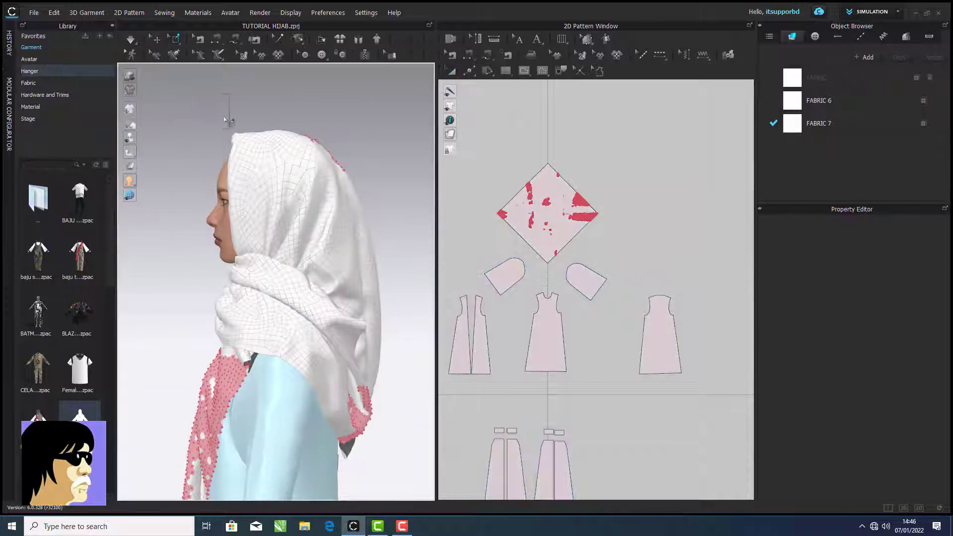
{"action": "right_click", "coordinate": [229, 395]}
{"action": "left_click", "coordinate": [261, 415]}
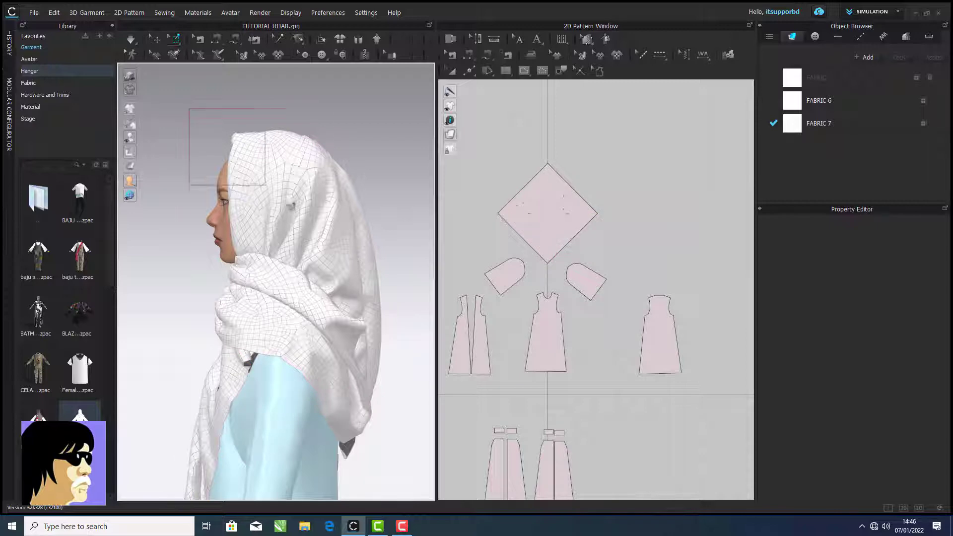
Box-pin the hijab over the crown and down both sides of the head to chin level
{"action": "left_click_drag", "start_coordinate": [288, 202], "coordinate": [383, 241]}
{"action": "right_click_drag", "start_coordinate": [366, 266], "coordinate": [283, 220]}
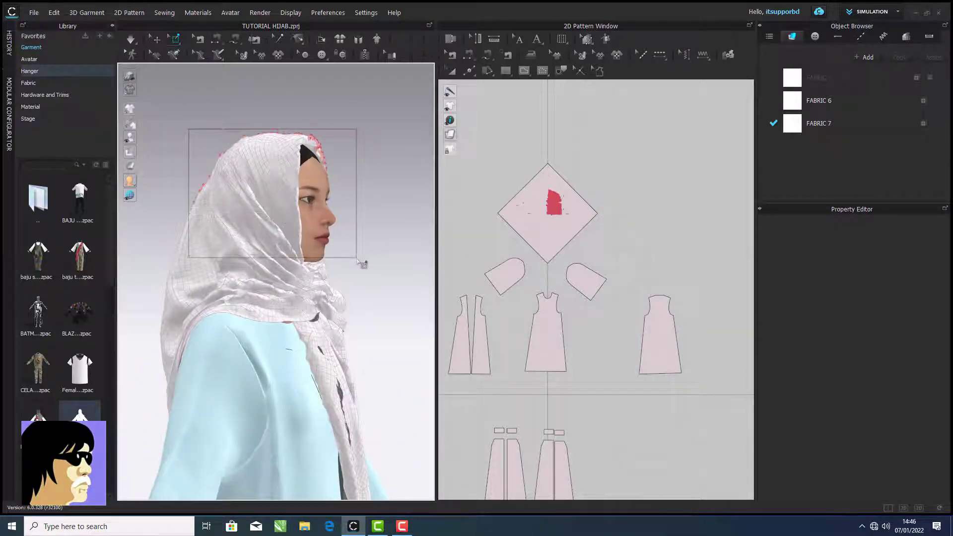
{"action": "left_click_drag", "start_coordinate": [357, 259], "coordinate": [357, 259]}
Pin a narrow vertical strip from below the chin down the inner edge of the hanging front end
{"action": "right_click_drag", "start_coordinate": [357, 260], "coordinate": [263, 261]}
{"action": "middle_click_drag", "start_coordinate": [263, 261], "coordinate": [239, 205]}
{"action": "scroll", "coordinate": [229, 204], "scroll_direction": "up", "scroll_amount": 4}
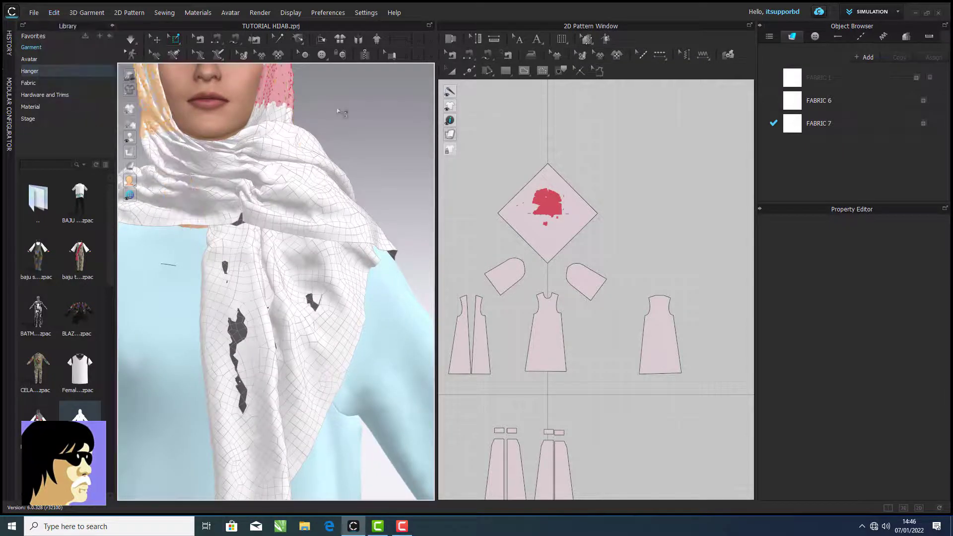
{"action": "scroll", "coordinate": [380, 157], "scroll_direction": "down", "scroll_amount": 4}
{"action": "left_click_drag", "start_coordinate": [249, 185], "coordinate": [266, 282]}
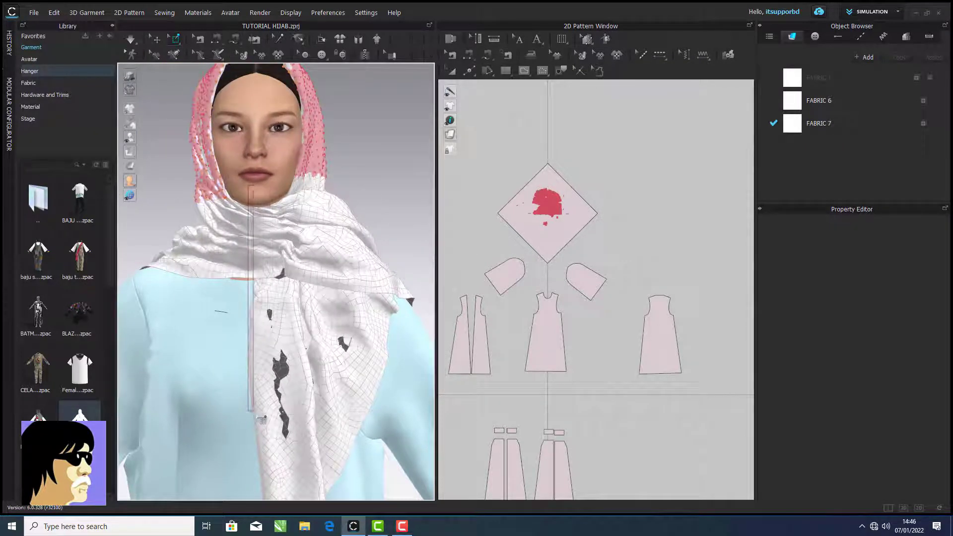
{"action": "left_click_drag", "start_coordinate": [258, 417], "coordinate": [264, 442]}
Pin both lower corners of the hijab at the back and start the simulation
{"action": "right_click_drag", "start_coordinate": [303, 418], "coordinate": [235, 265]}
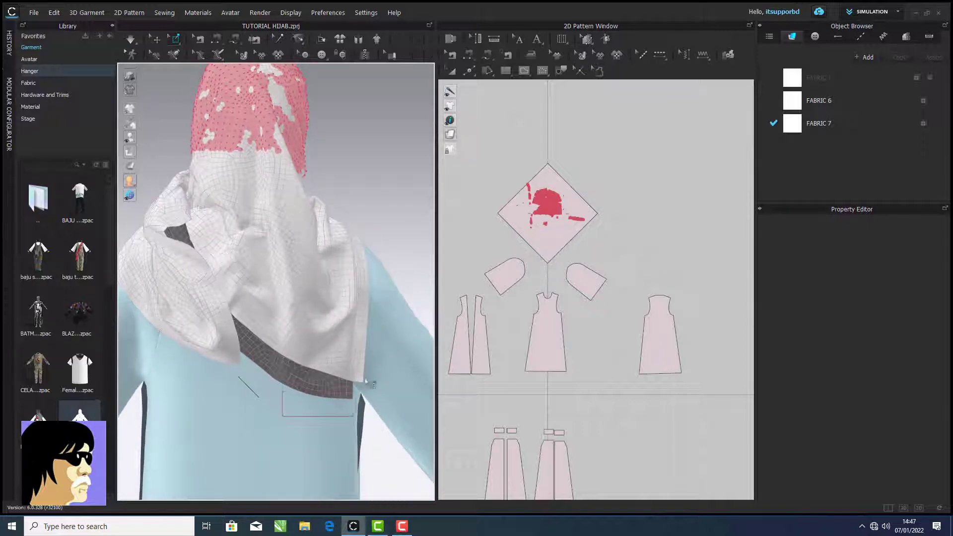
{"action": "left_click_drag", "start_coordinate": [366, 382], "coordinate": [375, 371]}
{"action": "right_click_drag", "start_coordinate": [346, 371], "coordinate": [381, 355]}
{"action": "left_click_drag", "start_coordinate": [269, 387], "coordinate": [289, 356]}
{"action": "right_click_drag", "start_coordinate": [287, 382], "coordinate": [354, 381]}
{"action": "left_click", "coordinate": [130, 39]}
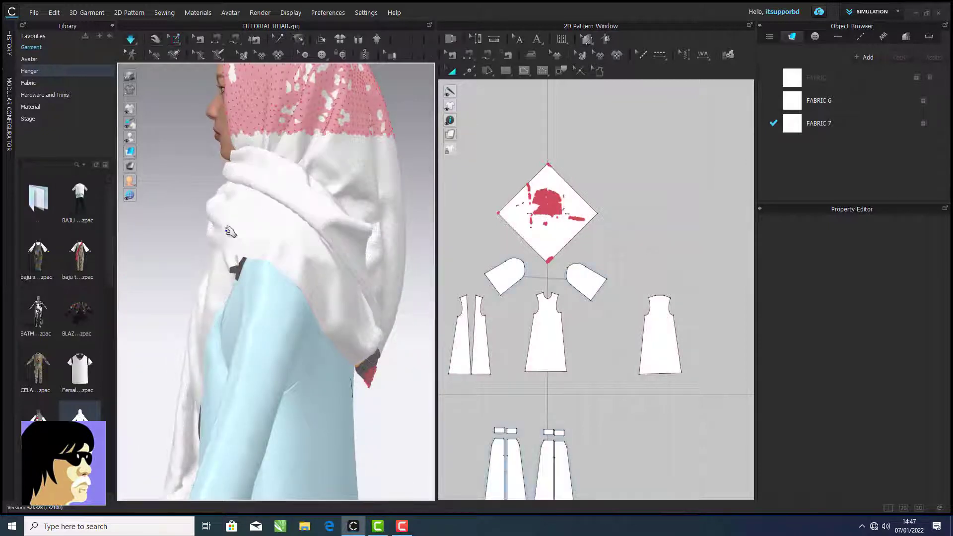
Pull the pinned back corner of the wrapped end down across the back and pin the hijab from neck to shoulder
{"action": "right_click_drag", "start_coordinate": [230, 232], "coordinate": [289, 338]}
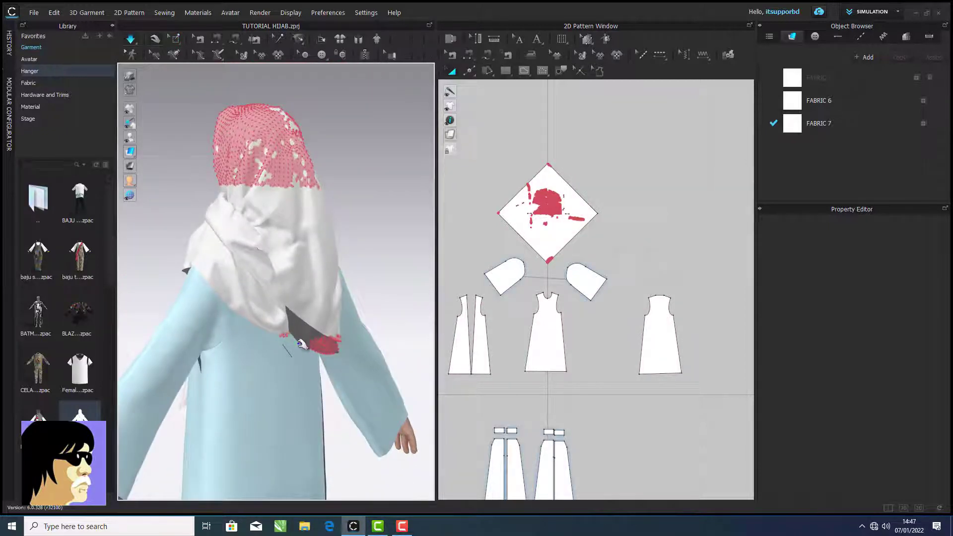
{"action": "left_click_drag", "start_coordinate": [301, 344], "coordinate": [356, 398]}
{"action": "right_click_drag", "start_coordinate": [357, 398], "coordinate": [432, 310]}
{"action": "left_click", "coordinate": [176, 39]}
{"action": "left_click_drag", "start_coordinate": [238, 184], "coordinate": [320, 283]}
{"action": "right_click_drag", "start_coordinate": [246, 285], "coordinate": [249, 324]}
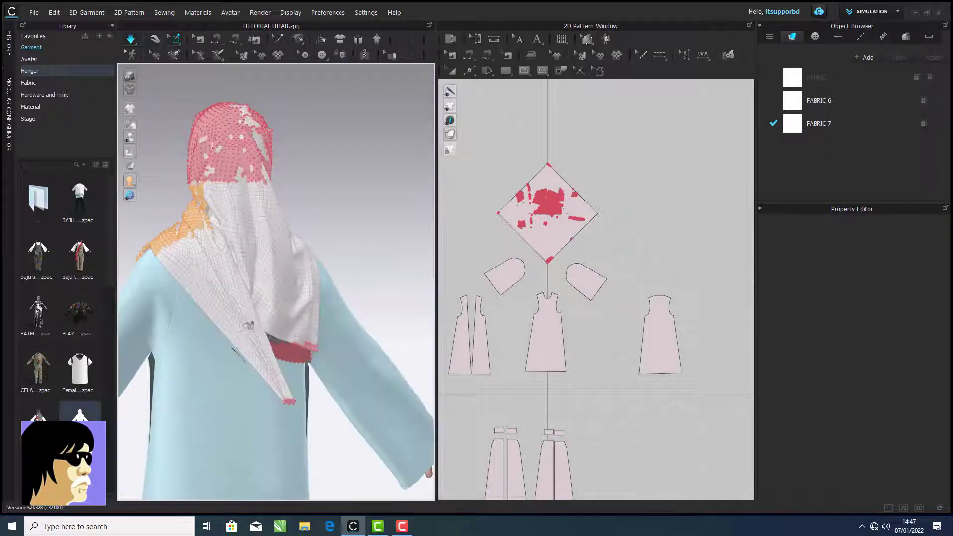
Pin a horizontal band across the lower back of the hijab and delete the pins on the stretched corner
{"action": "left_click", "coordinate": [290, 404]}
{"action": "right_click", "coordinate": [292, 406]}
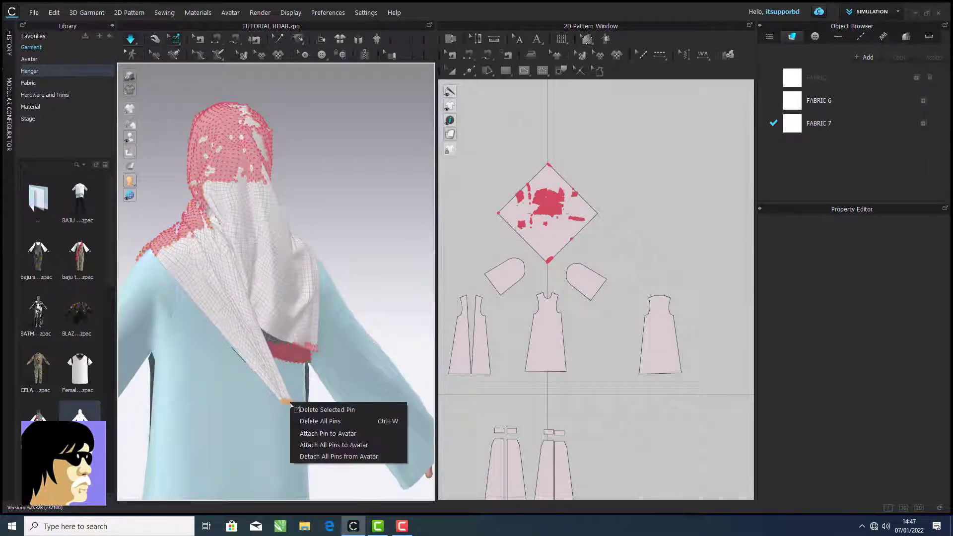
{"action": "left_click", "coordinate": [179, 42]}
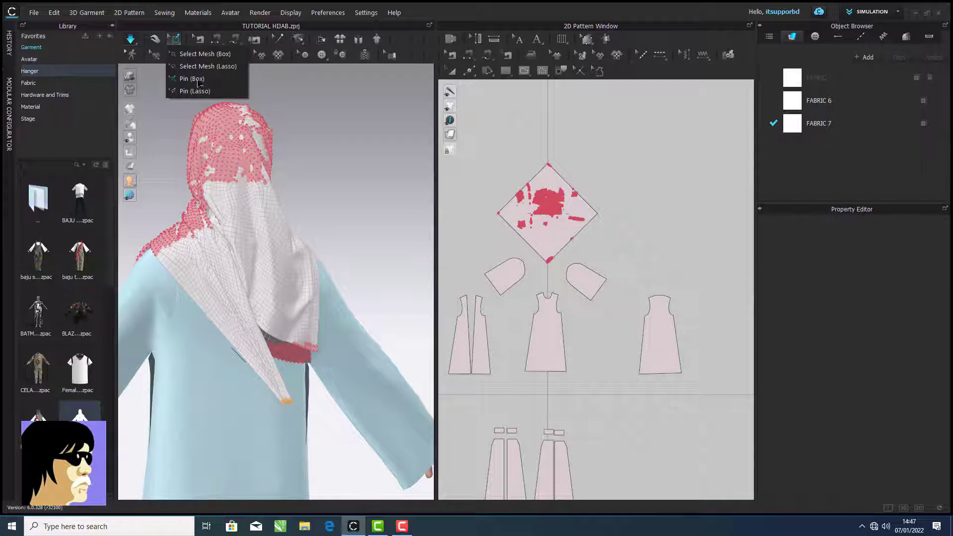
{"action": "left_click", "coordinate": [198, 84]}
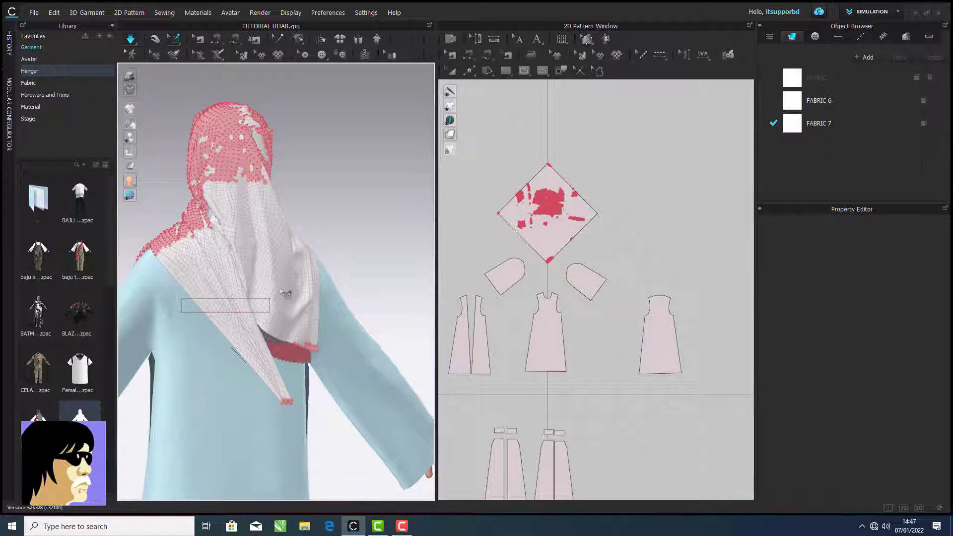
{"action": "left_click_drag", "start_coordinate": [282, 292], "coordinate": [282, 287]}
{"action": "right_click", "coordinate": [289, 406]}
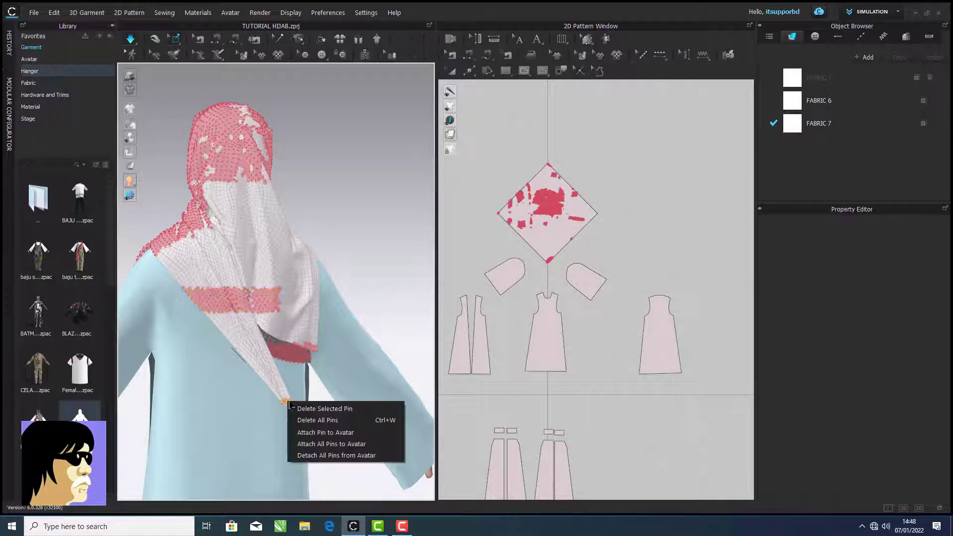
{"action": "left_click", "coordinate": [366, 275]}
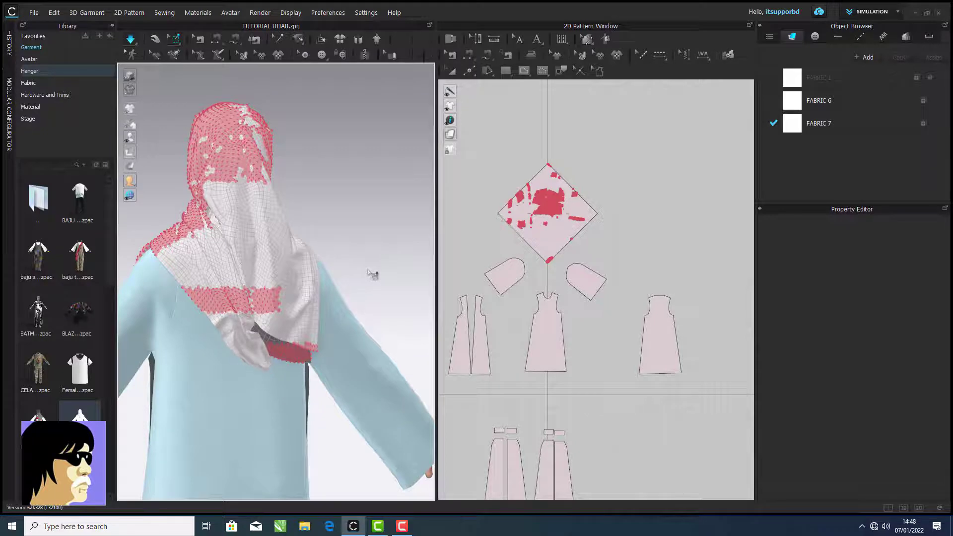
End the simulation and clear every pin from the redraped hijab
{"action": "right_click_drag", "start_coordinate": [305, 277], "coordinate": [390, 239]}
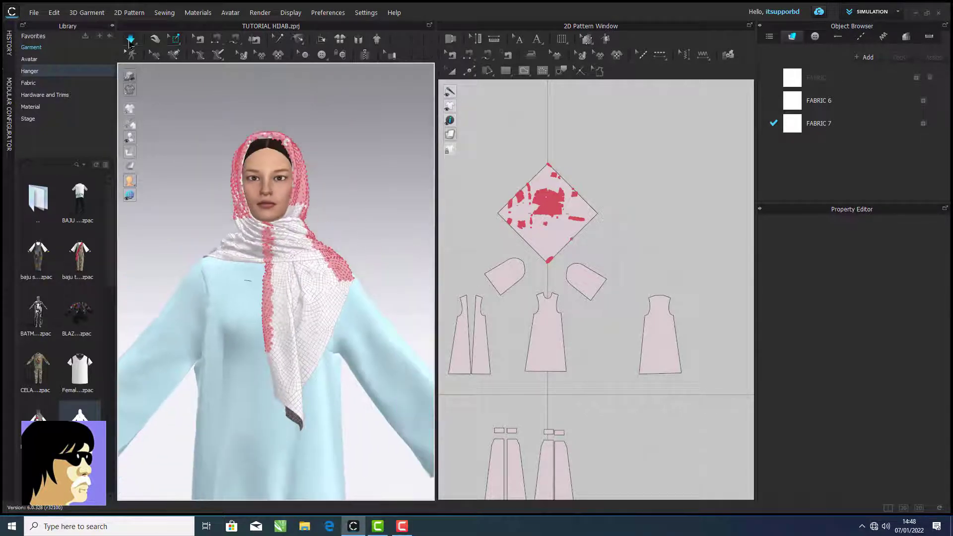
{"action": "right_click", "coordinate": [298, 164]}
{"action": "left_click", "coordinate": [349, 168]}
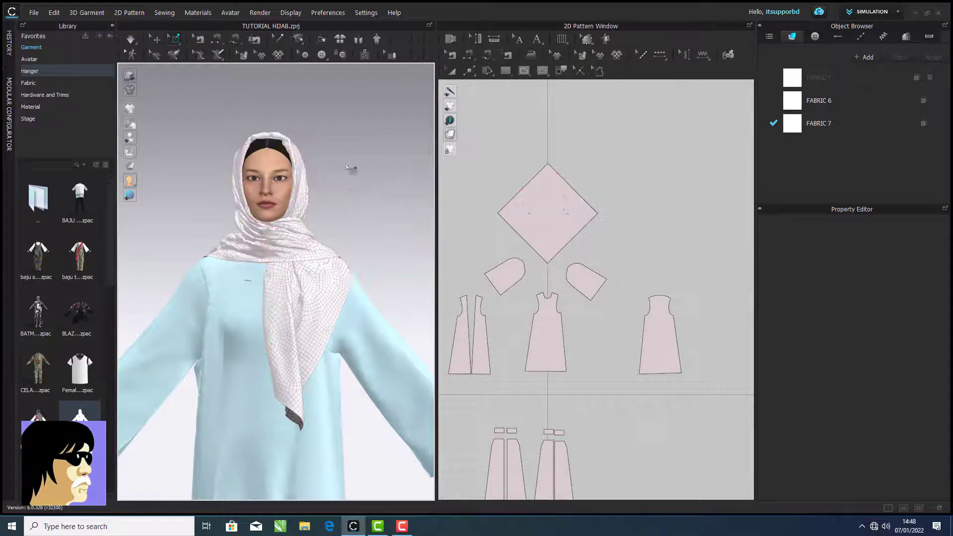
{"action": "right_click_drag", "start_coordinate": [350, 184], "coordinate": [311, 209]}
Apply the image ICAI 1 A (9) from the ICAI HIJAB 2021\HIJAB folder as the texture of FABRIC 7 on the hijab
{"action": "left_click", "coordinate": [156, 39]}
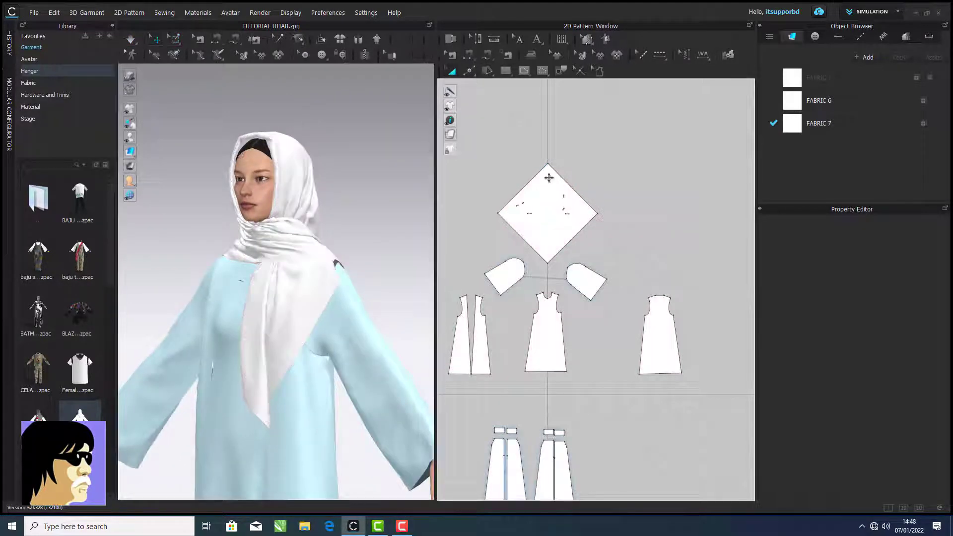
{"action": "left_click", "coordinate": [545, 185]}
{"action": "left_click", "coordinate": [815, 130]}
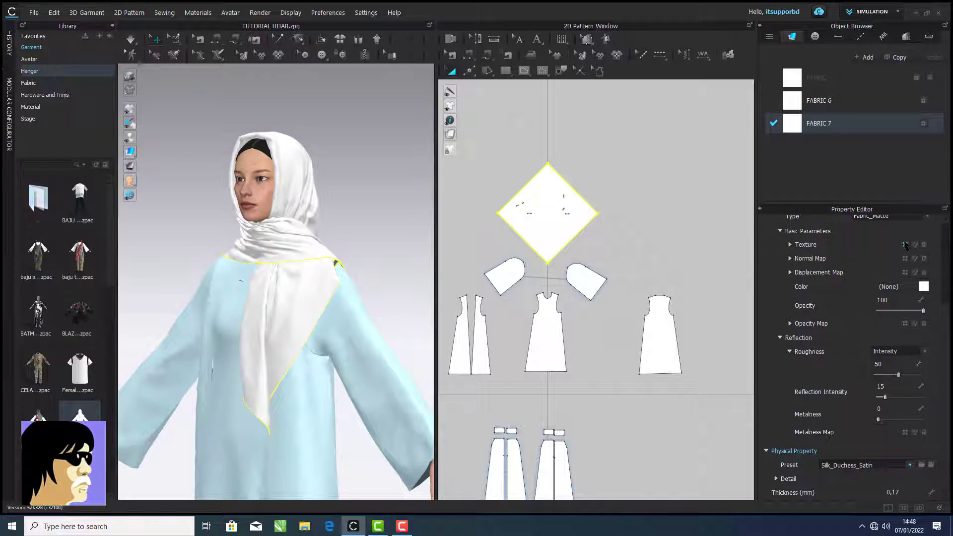
{"action": "left_click", "coordinate": [905, 245]}
{"action": "left_click", "coordinate": [50, 205]}
{"action": "double_click", "coordinate": [244, 124]}
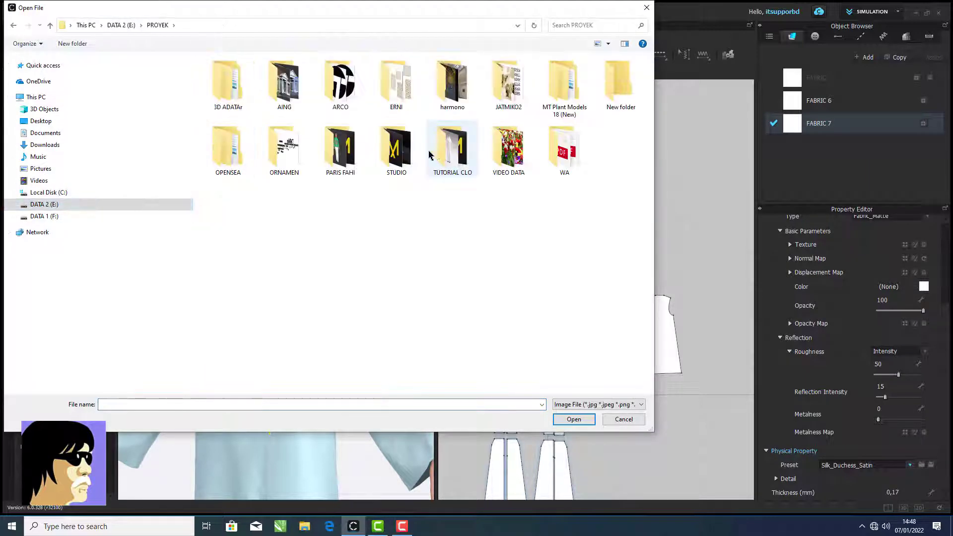
{"action": "double_click", "coordinate": [405, 158]}
{"action": "double_click", "coordinate": [508, 83]}
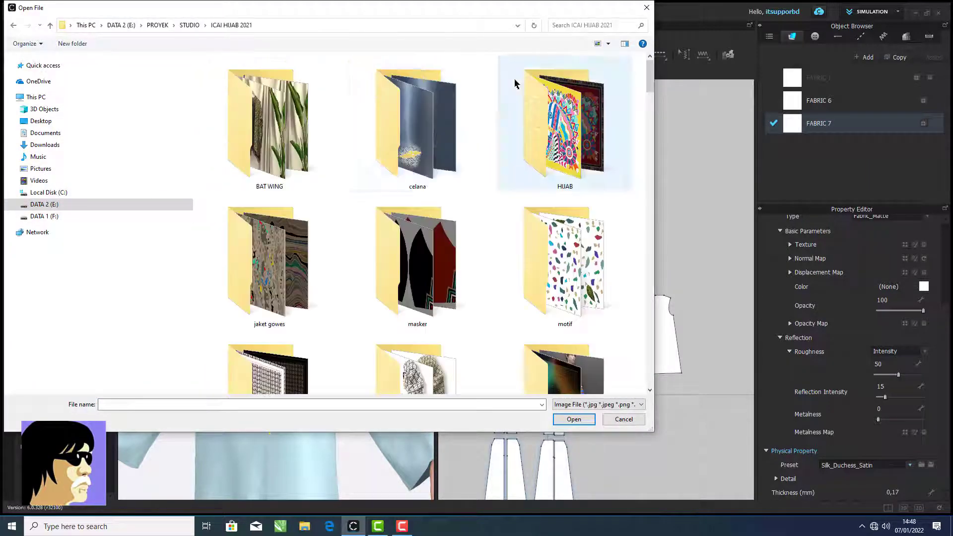
{"action": "double_click", "coordinate": [549, 147]}
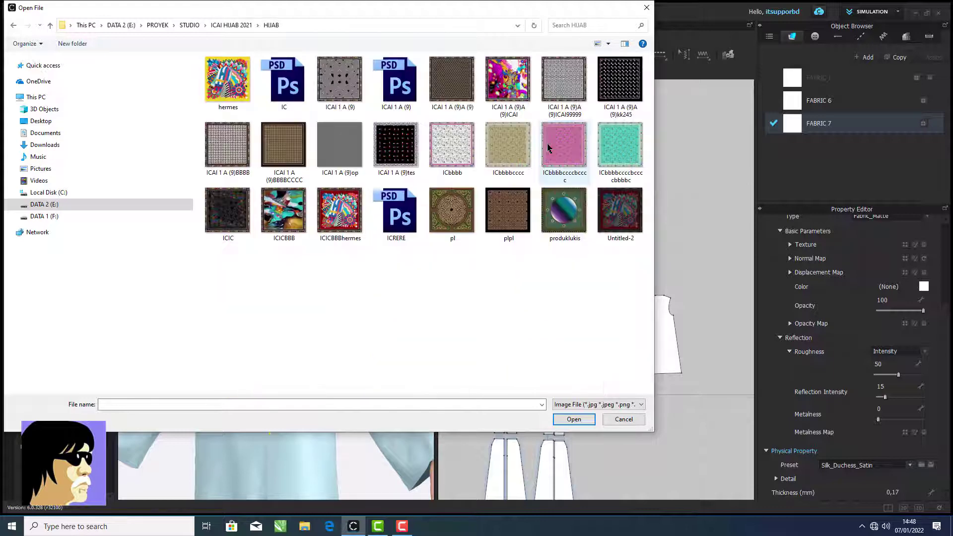
{"action": "double_click", "coordinate": [349, 94]}
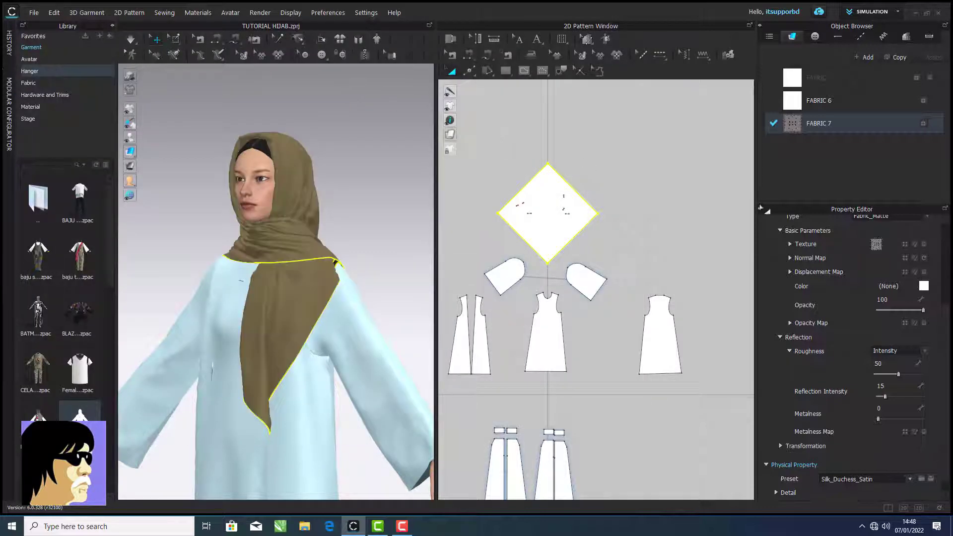
Display the fabric texture on the patterns in the 2D Pattern Window
{"action": "scroll", "coordinate": [600, 230], "scroll_direction": "up", "scroll_amount": 5}
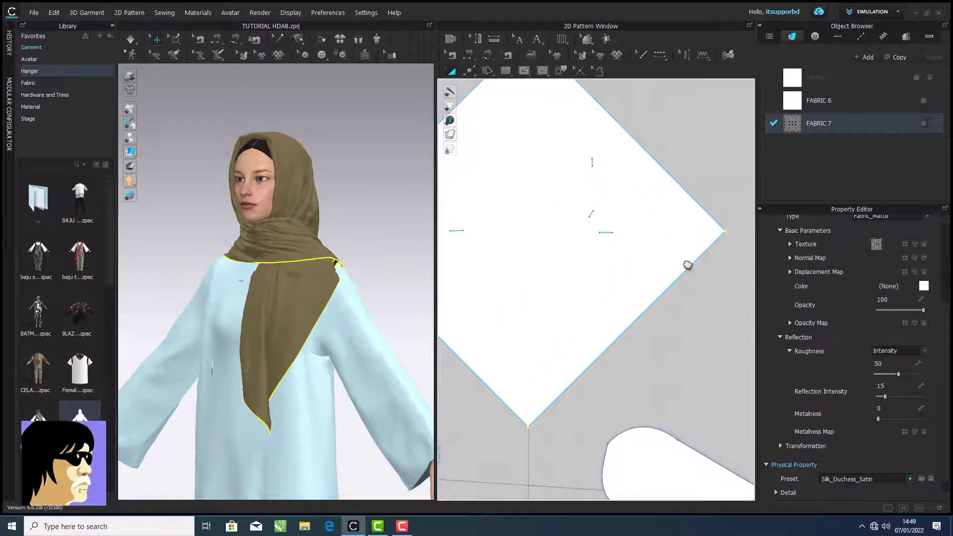
{"action": "left_click", "coordinate": [468, 134]}
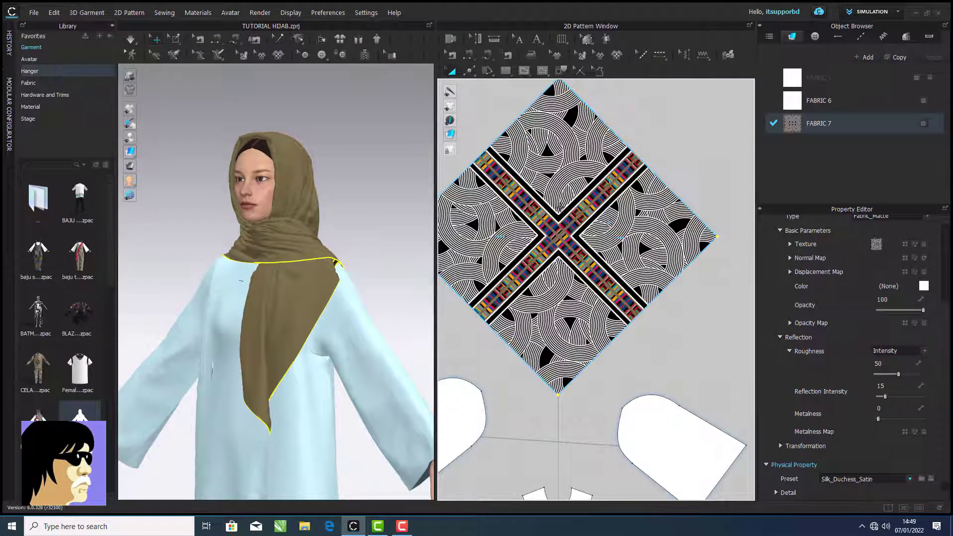
Scale and move the texture on the square cloth with Edit Texture so the multicoloured border follows the cloth's edges
{"action": "scroll", "coordinate": [626, 199], "scroll_direction": "down", "scroll_amount": 2}
{"action": "left_click", "coordinate": [580, 55]}
{"action": "left_click_drag", "start_coordinate": [548, 174], "coordinate": [560, 217]}
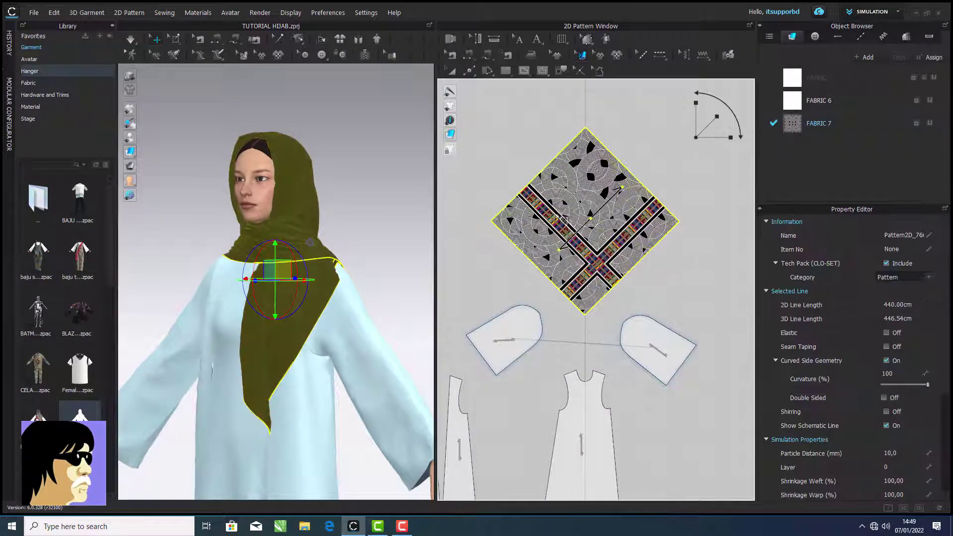
{"action": "left_click", "coordinate": [146, 152]}
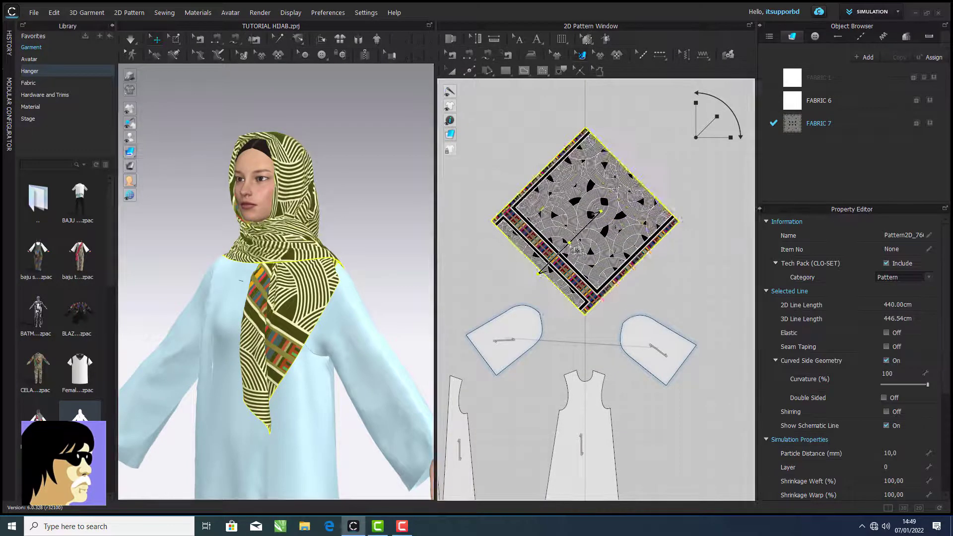
{"action": "scroll", "coordinate": [577, 308], "scroll_direction": "up", "scroll_amount": 3}
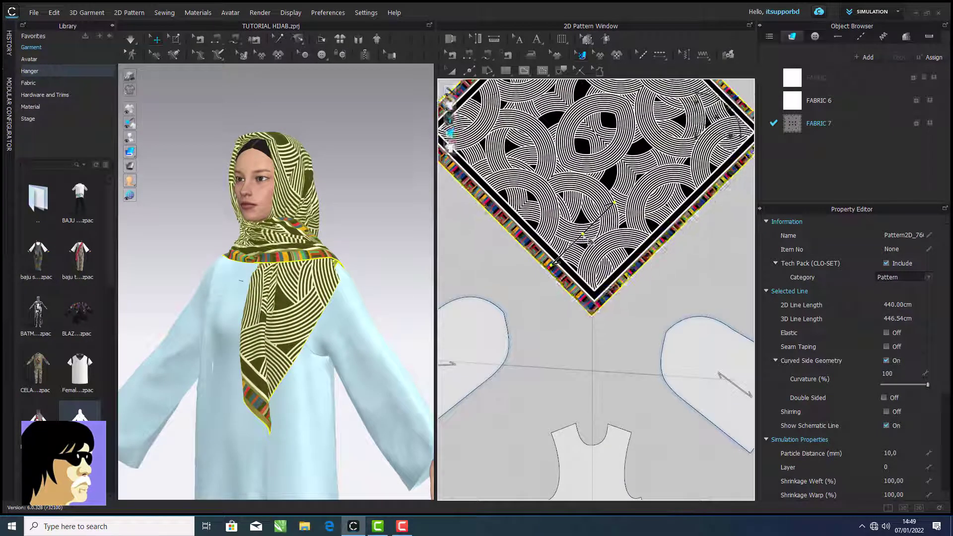
{"action": "scroll", "coordinate": [592, 277], "scroll_direction": "up", "scroll_amount": 5}
{"action": "left_click_drag", "start_coordinate": [585, 272], "coordinate": [578, 283]}
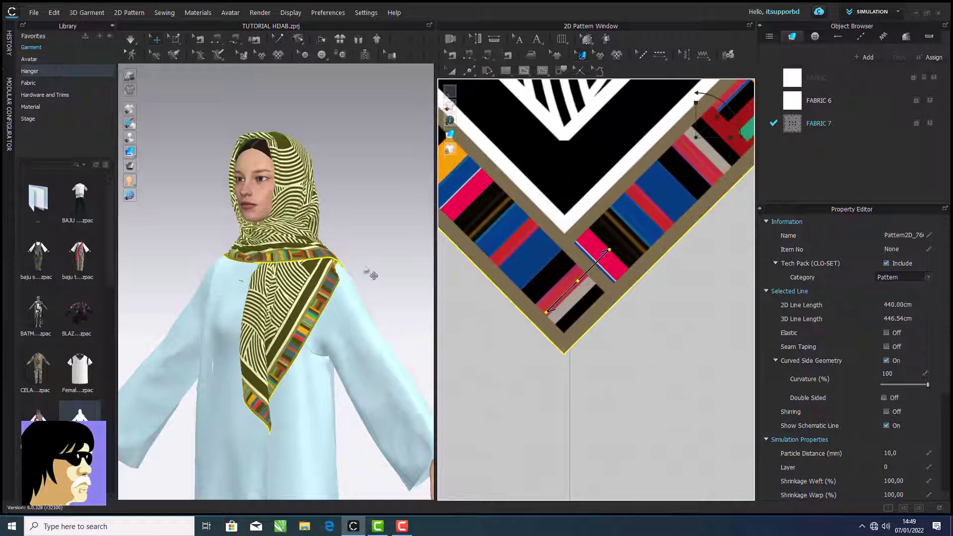
Examine the patterned hijab on the avatar from the side and in close-up, finishing in the Front view
{"action": "left_click", "coordinate": [370, 273]}
{"action": "scroll", "coordinate": [357, 264], "scroll_direction": "up", "scroll_amount": 4}
{"action": "right_click_drag", "start_coordinate": [354, 263], "coordinate": [473, 262]}
{"action": "scroll", "coordinate": [382, 246], "scroll_direction": "down", "scroll_amount": 5}
{"action": "right_click_drag", "start_coordinate": [365, 259], "coordinate": [258, 257]}
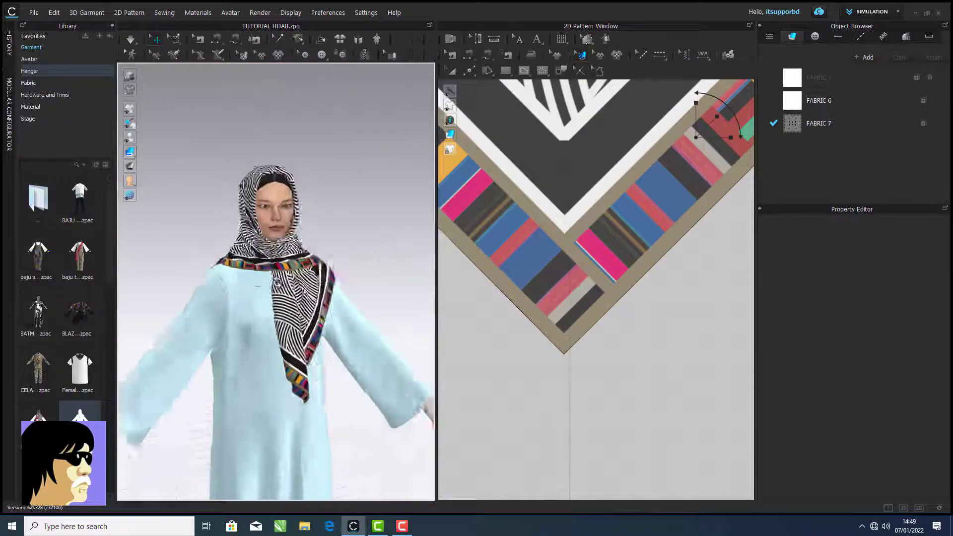
{"action": "scroll", "coordinate": [318, 223], "scroll_direction": "up", "scroll_amount": 5}
{"action": "middle_click_drag", "start_coordinate": [343, 197], "coordinate": [357, 279]}
{"action": "left_click", "coordinate": [357, 242]}
{"action": "left_click", "coordinate": [376, 186]}
{"action": "right_click", "coordinate": [376, 187]}
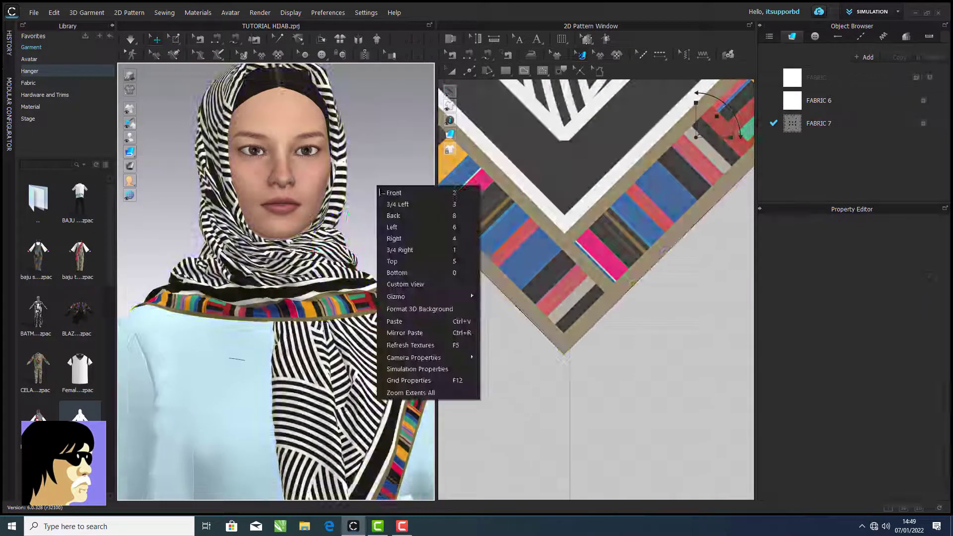
{"action": "left_click", "coordinate": [392, 194]}
Select all patterns and unfreeze the avatar's gown
{"action": "scroll", "coordinate": [619, 357], "scroll_direction": "down", "scroll_amount": 10}
{"action": "right_click", "coordinate": [365, 324]}
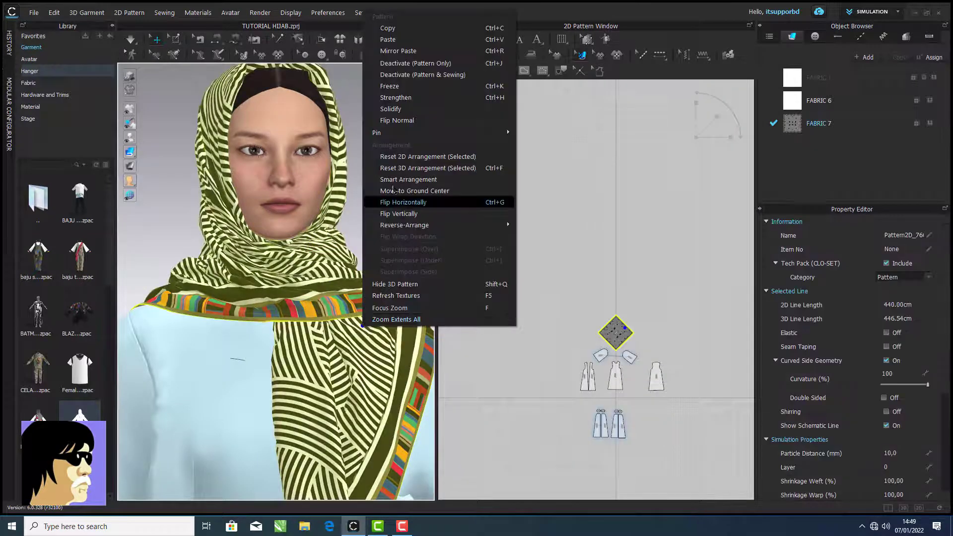
{"action": "left_click", "coordinate": [562, 263]}
{"action": "left_click", "coordinate": [53, 15]}
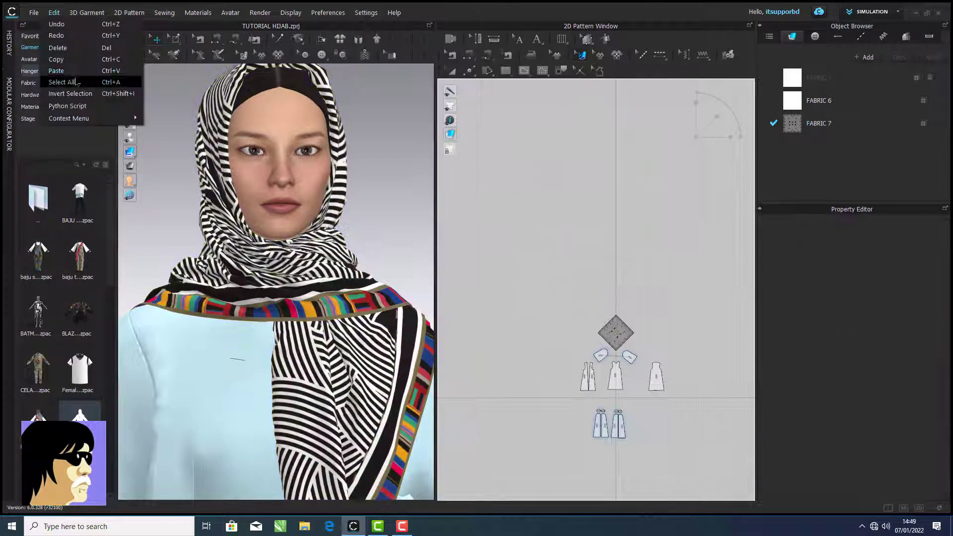
{"action": "left_click", "coordinate": [74, 82]}
{"action": "right_click", "coordinate": [251, 337]}
{"action": "left_click", "coordinate": [277, 96]}
{"action": "left_click", "coordinate": [373, 193]}
Set the colour of FABRIC 6, used on the gown patterns, to Black
{"action": "scroll", "coordinate": [376, 197], "scroll_direction": "down", "scroll_amount": 3}
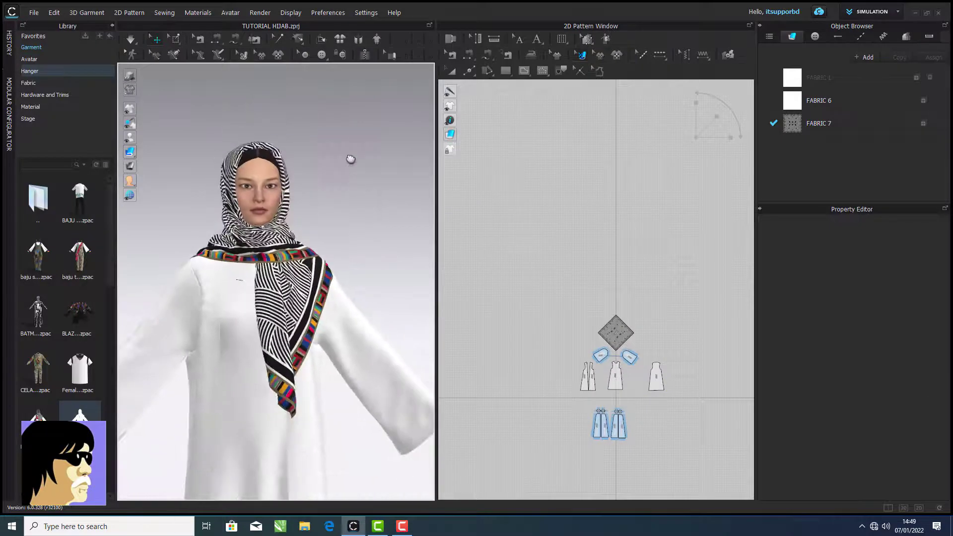
{"action": "scroll", "coordinate": [343, 156], "scroll_direction": "up", "scroll_amount": 3}
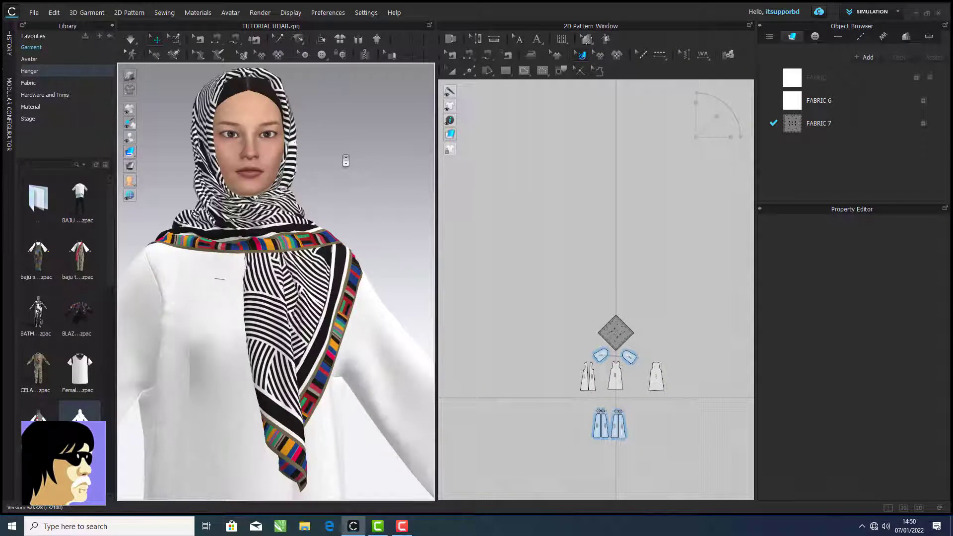
{"action": "scroll", "coordinate": [343, 156], "scroll_direction": "down", "scroll_amount": 2}
{"action": "middle_click_drag", "start_coordinate": [742, 203], "coordinate": [728, 124]}
{"action": "left_click", "coordinate": [643, 297]}
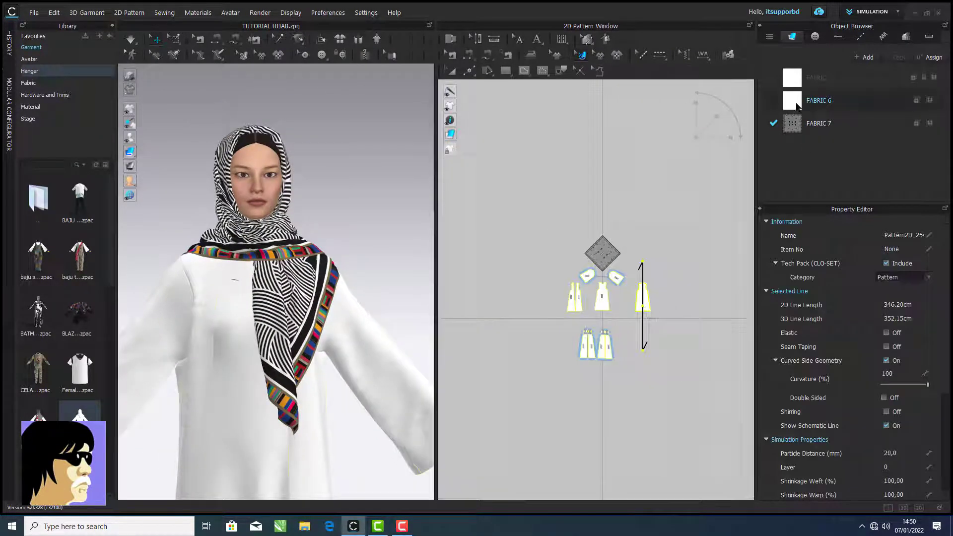
{"action": "left_click", "coordinate": [819, 100]}
{"action": "left_click", "coordinate": [924, 286]}
{"action": "left_click", "coordinate": [346, 308]}
{"action": "left_click", "coordinate": [451, 378]}
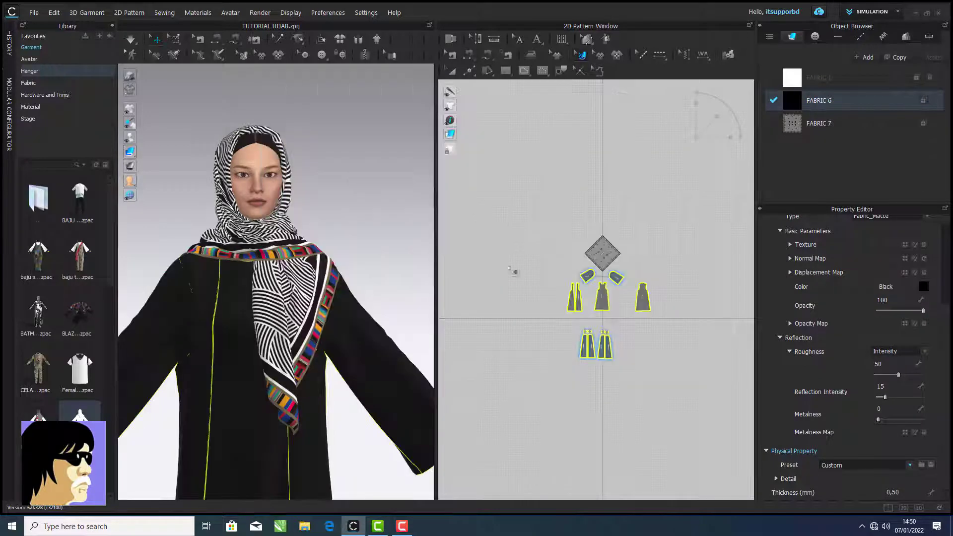
{"action": "left_click", "coordinate": [514, 271]}
Frame the avatar's head and upper body, open the Render window and start the interactive render
{"action": "scroll", "coordinate": [371, 297], "scroll_direction": "down", "scroll_amount": 3}
{"action": "scroll", "coordinate": [355, 294], "scroll_direction": "up", "scroll_amount": 5}
{"action": "scroll", "coordinate": [354, 295], "scroll_direction": "up", "scroll_amount": 3}
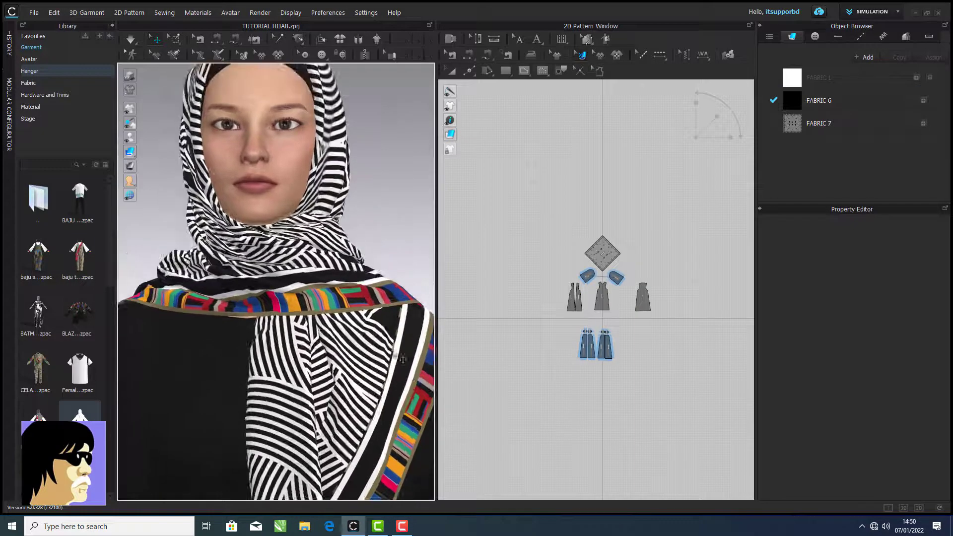
{"action": "left_click", "coordinate": [260, 13]}
{"action": "left_click", "coordinate": [283, 34]}
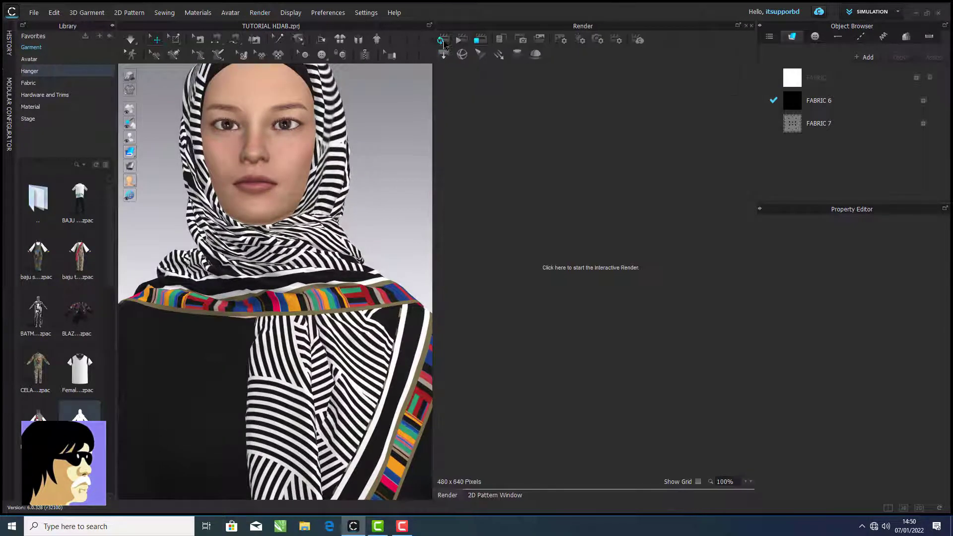
{"action": "left_click", "coordinate": [442, 42]}
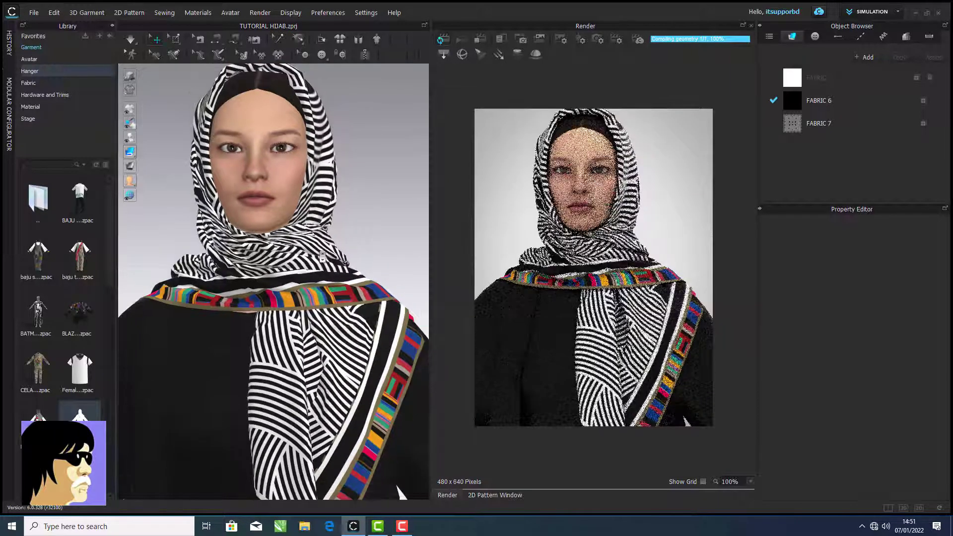
Set the render image size to 1920 x 1080 and its background colour to Gray 2
{"action": "right_click_drag", "start_coordinate": [326, 258], "coordinate": [419, 249]}
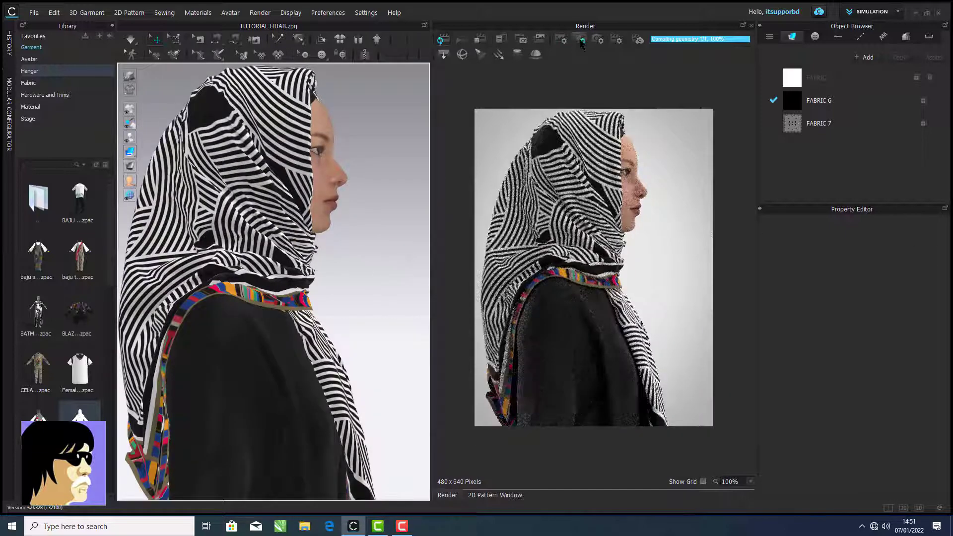
{"action": "left_click", "coordinate": [579, 42]}
{"action": "left_click", "coordinate": [559, 43]}
{"action": "left_click", "coordinate": [935, 280]}
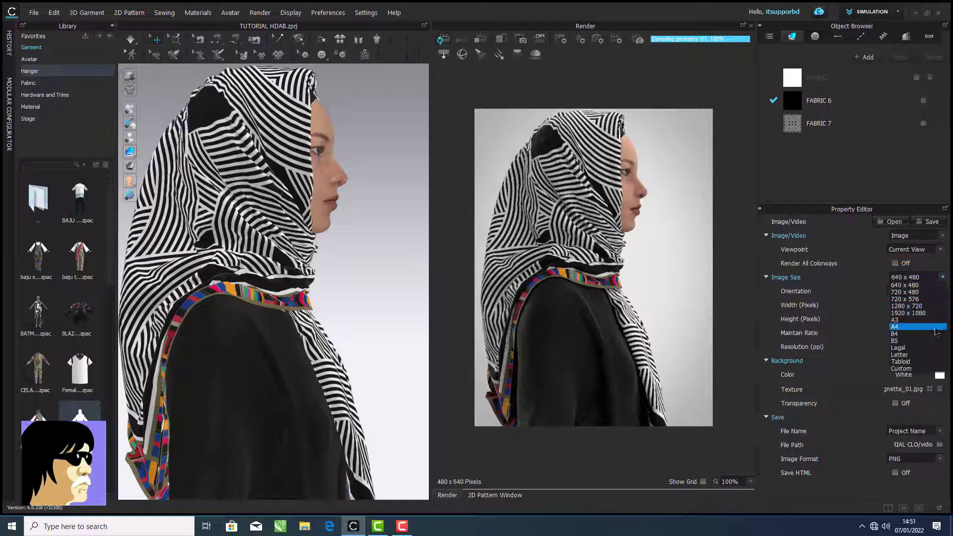
{"action": "left_click", "coordinate": [913, 318]}
{"action": "left_click", "coordinate": [940, 374]}
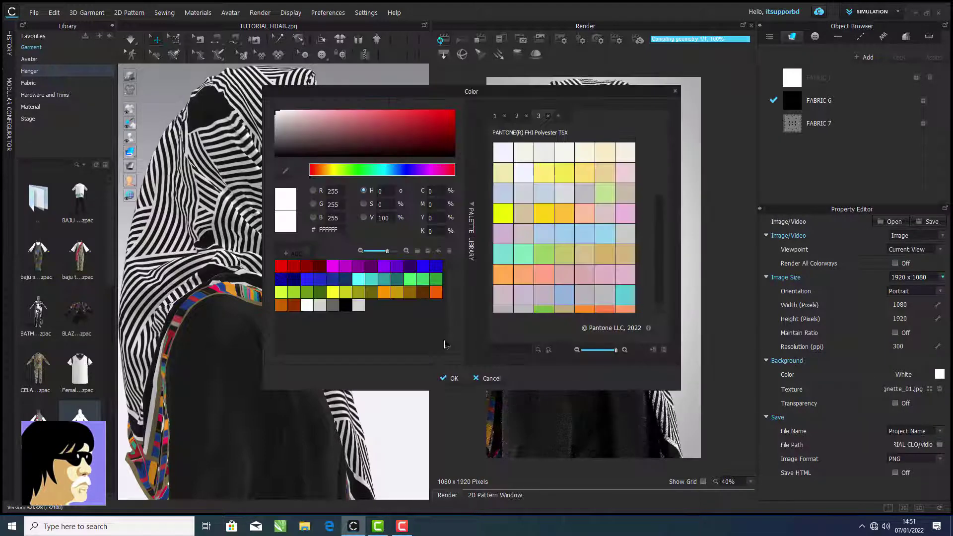
{"action": "left_click", "coordinate": [336, 307]}
{"action": "left_click", "coordinate": [448, 378]}
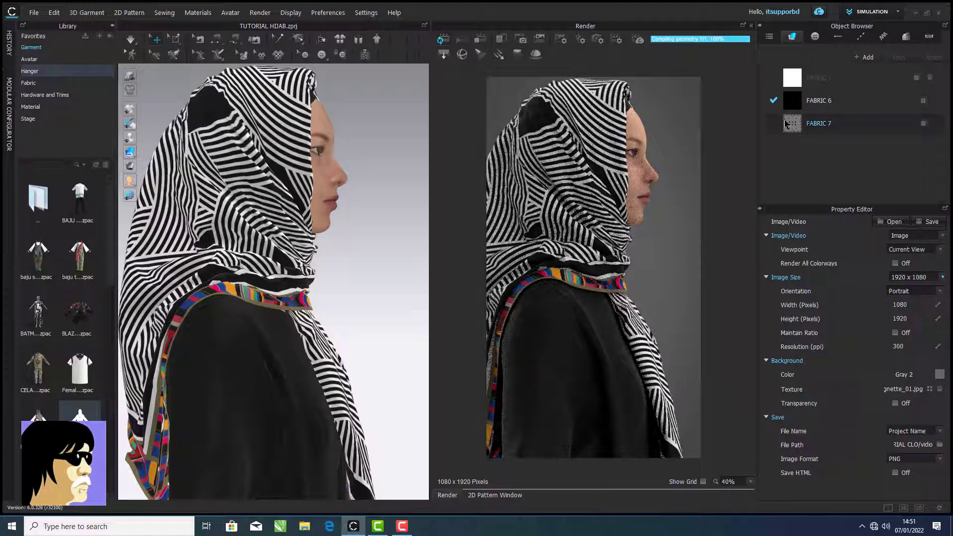
{"action": "middle_click_drag", "start_coordinate": [319, 231], "coordinate": [356, 223]}
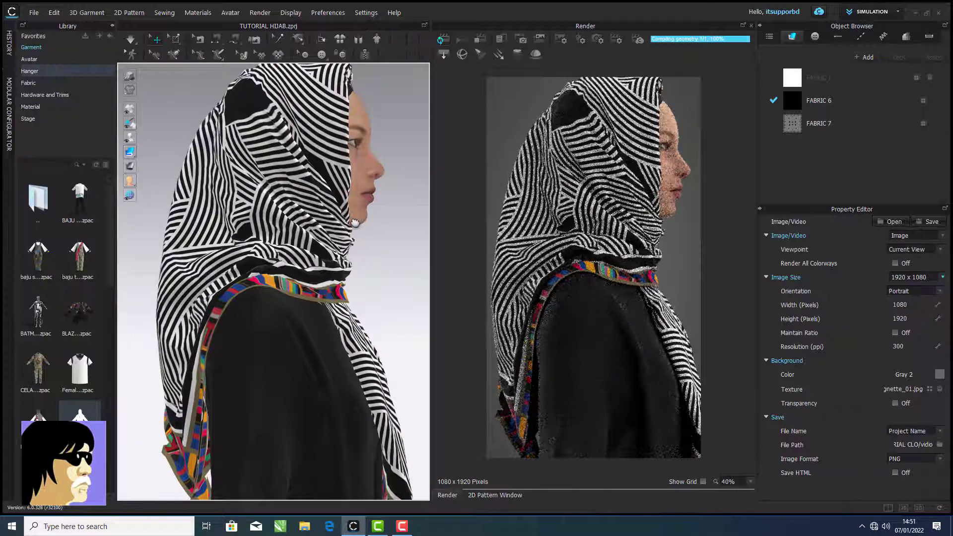
Load the environment map ending in lery_tent2.hdr for the dome light and set the light intensity to 1.72
{"action": "left_click", "coordinate": [581, 40]}
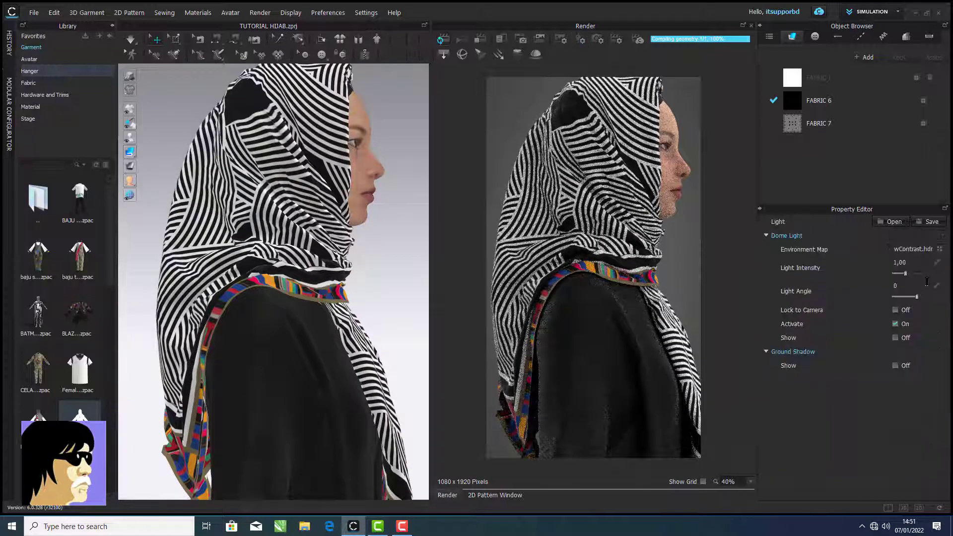
{"action": "left_click", "coordinate": [940, 249]}
{"action": "double_click", "coordinate": [273, 249]}
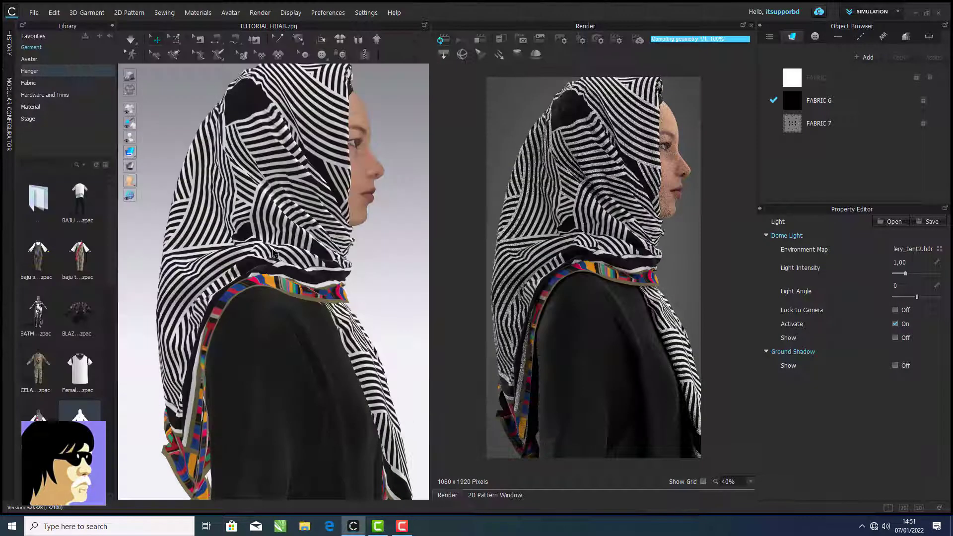
{"action": "left_click_drag", "start_coordinate": [906, 273], "coordinate": [915, 274]}
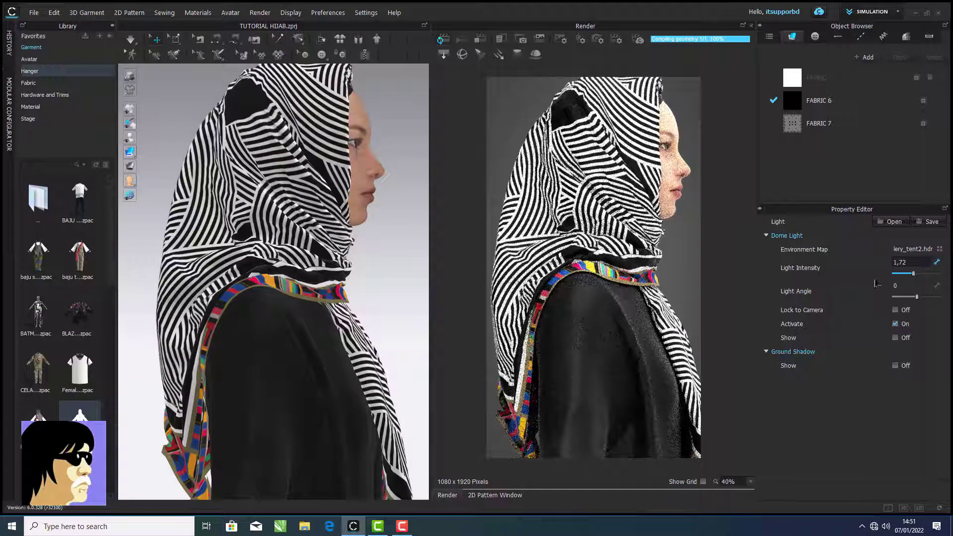
Inspect the rendered hijab from the opposite side, in close-up and from the front
{"action": "right_click_drag", "start_coordinate": [388, 343], "coordinate": [209, 341]}
{"action": "scroll", "coordinate": [279, 348], "scroll_direction": "down", "scroll_amount": 2}
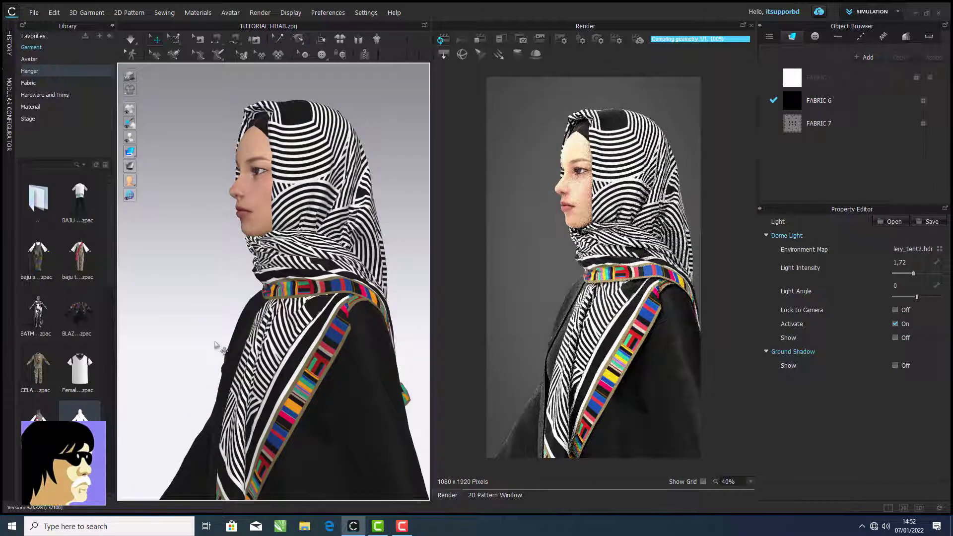
{"action": "middle_click_drag", "start_coordinate": [288, 351], "coordinate": [248, 296]}
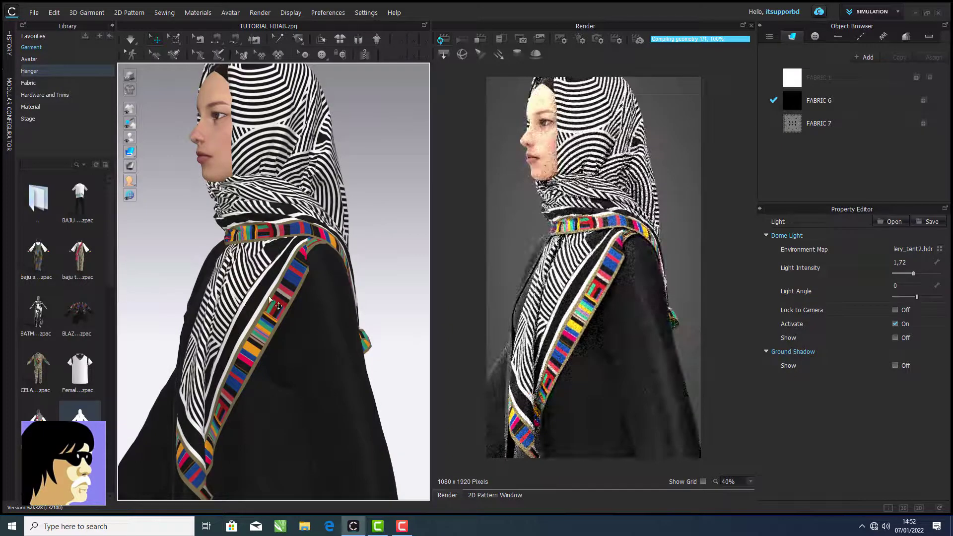
{"action": "scroll", "coordinate": [294, 359], "scroll_direction": "down", "scroll_amount": 2}
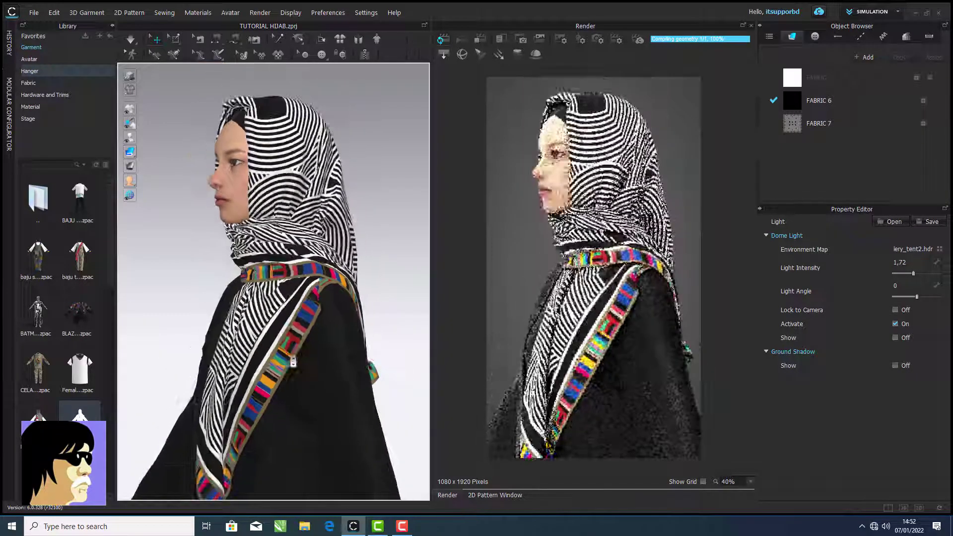
{"action": "middle_click_drag", "start_coordinate": [314, 350], "coordinate": [305, 326]}
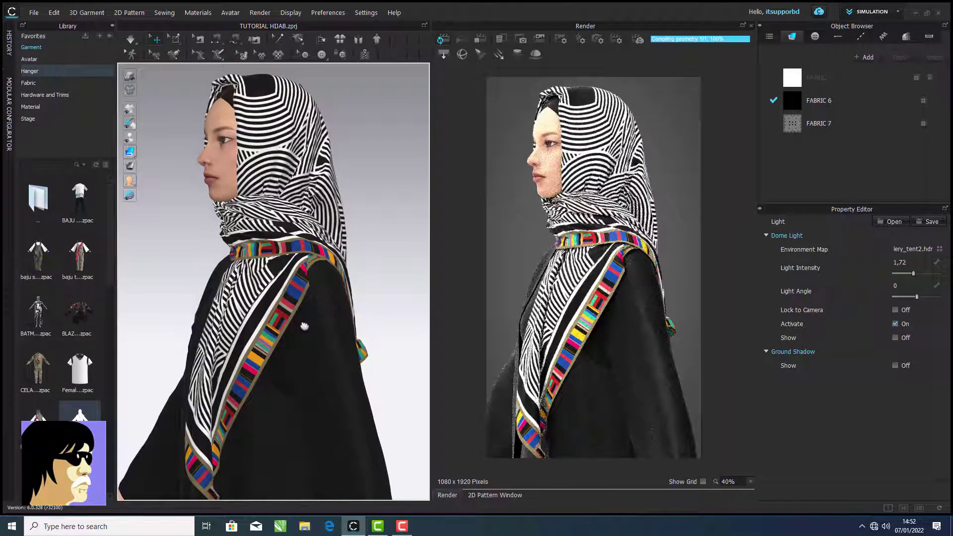
{"action": "scroll", "coordinate": [300, 263], "scroll_direction": "up", "scroll_amount": 2}
{"action": "middle_click_drag", "start_coordinate": [300, 264], "coordinate": [306, 317]}
{"action": "scroll", "coordinate": [306, 309], "scroll_direction": "up", "scroll_amount": 5}
{"action": "scroll", "coordinate": [305, 309], "scroll_direction": "down", "scroll_amount": 2}
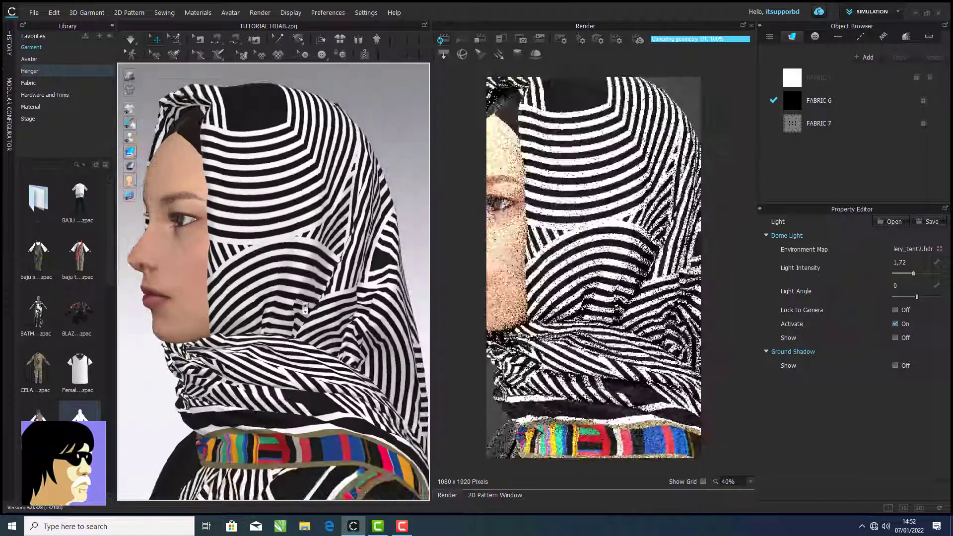
{"action": "right_click_drag", "start_coordinate": [305, 309], "coordinate": [388, 275]}
{"action": "scroll", "coordinate": [385, 273], "scroll_direction": "down", "scroll_amount": 1}
{"action": "middle_click_drag", "start_coordinate": [358, 267], "coordinate": [389, 243]}
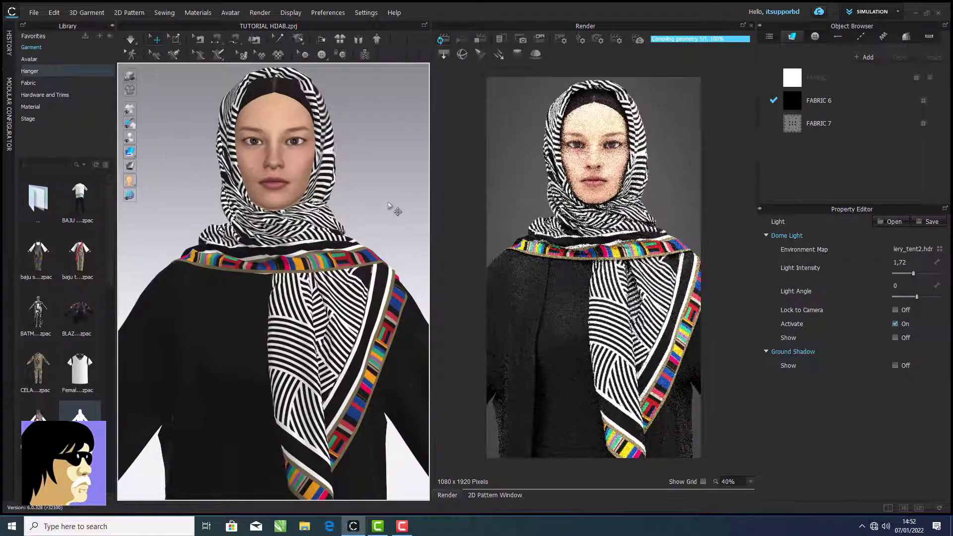